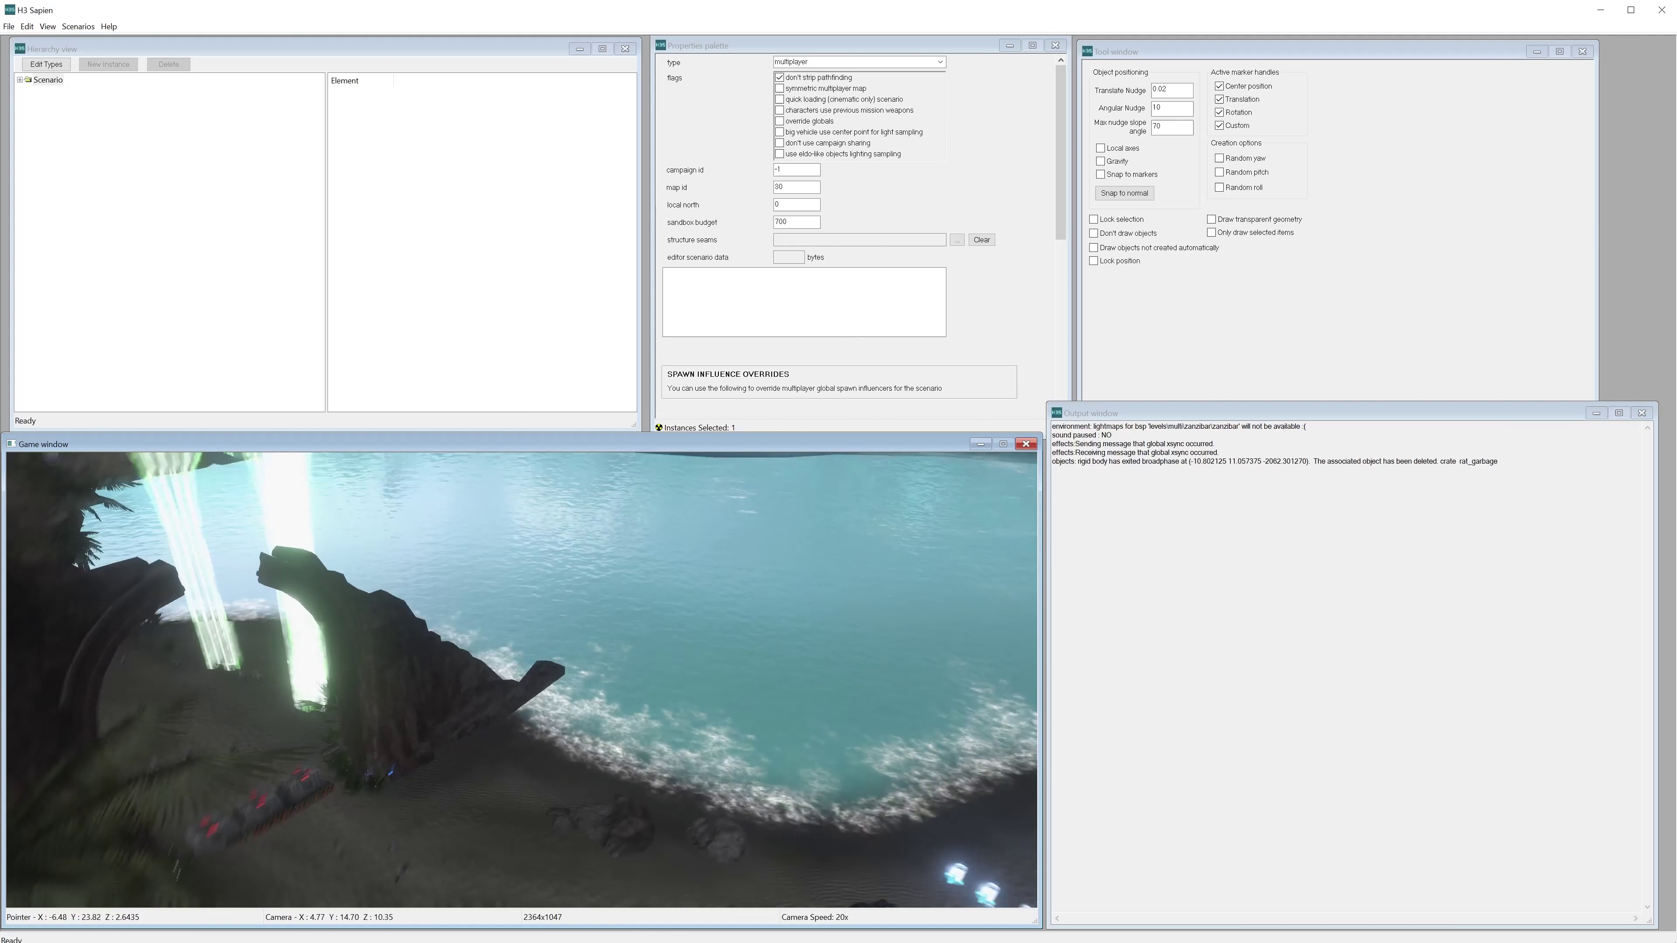
{"action": "key", "text": "w"}
{"action": "middle_click_drag", "start_coordinate": [522, 681], "coordinate": [363, 653]}
{"action": "key", "text": "d"}
{"action": "key", "text": "s"}
{"action": "middle_click_drag", "start_coordinate": [522, 680], "coordinate": [595, 703]}
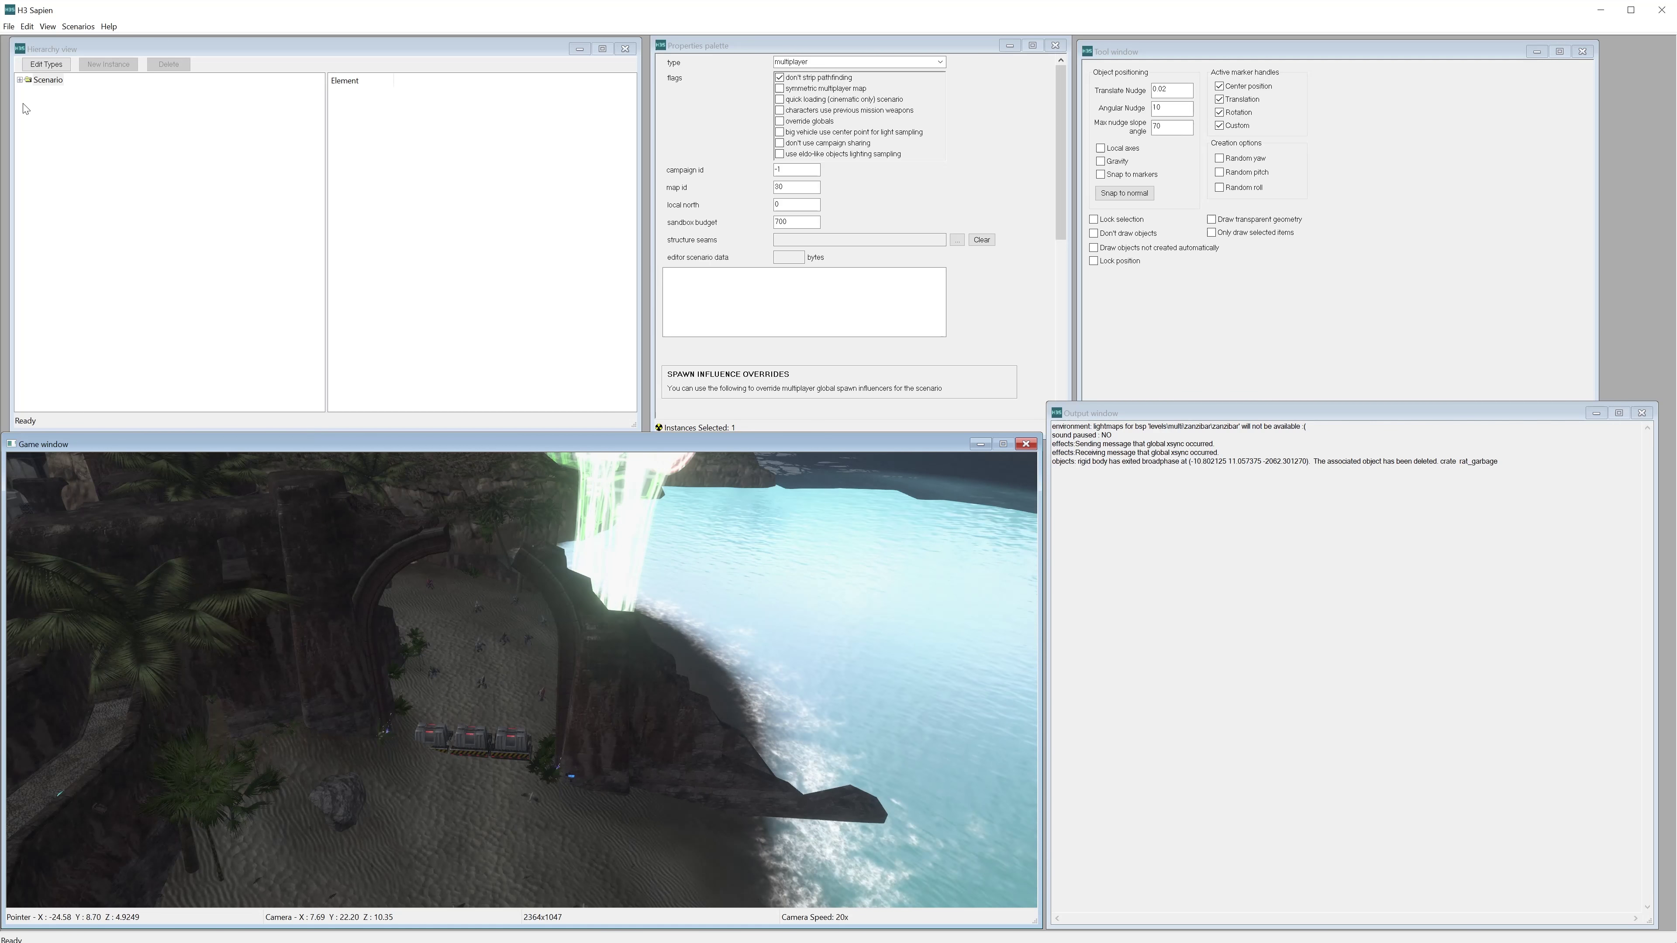
Expand the scenario's Objects and Units categories in the hierarchy and list the Vehicles
{"action": "left_click", "coordinate": [20, 80]}
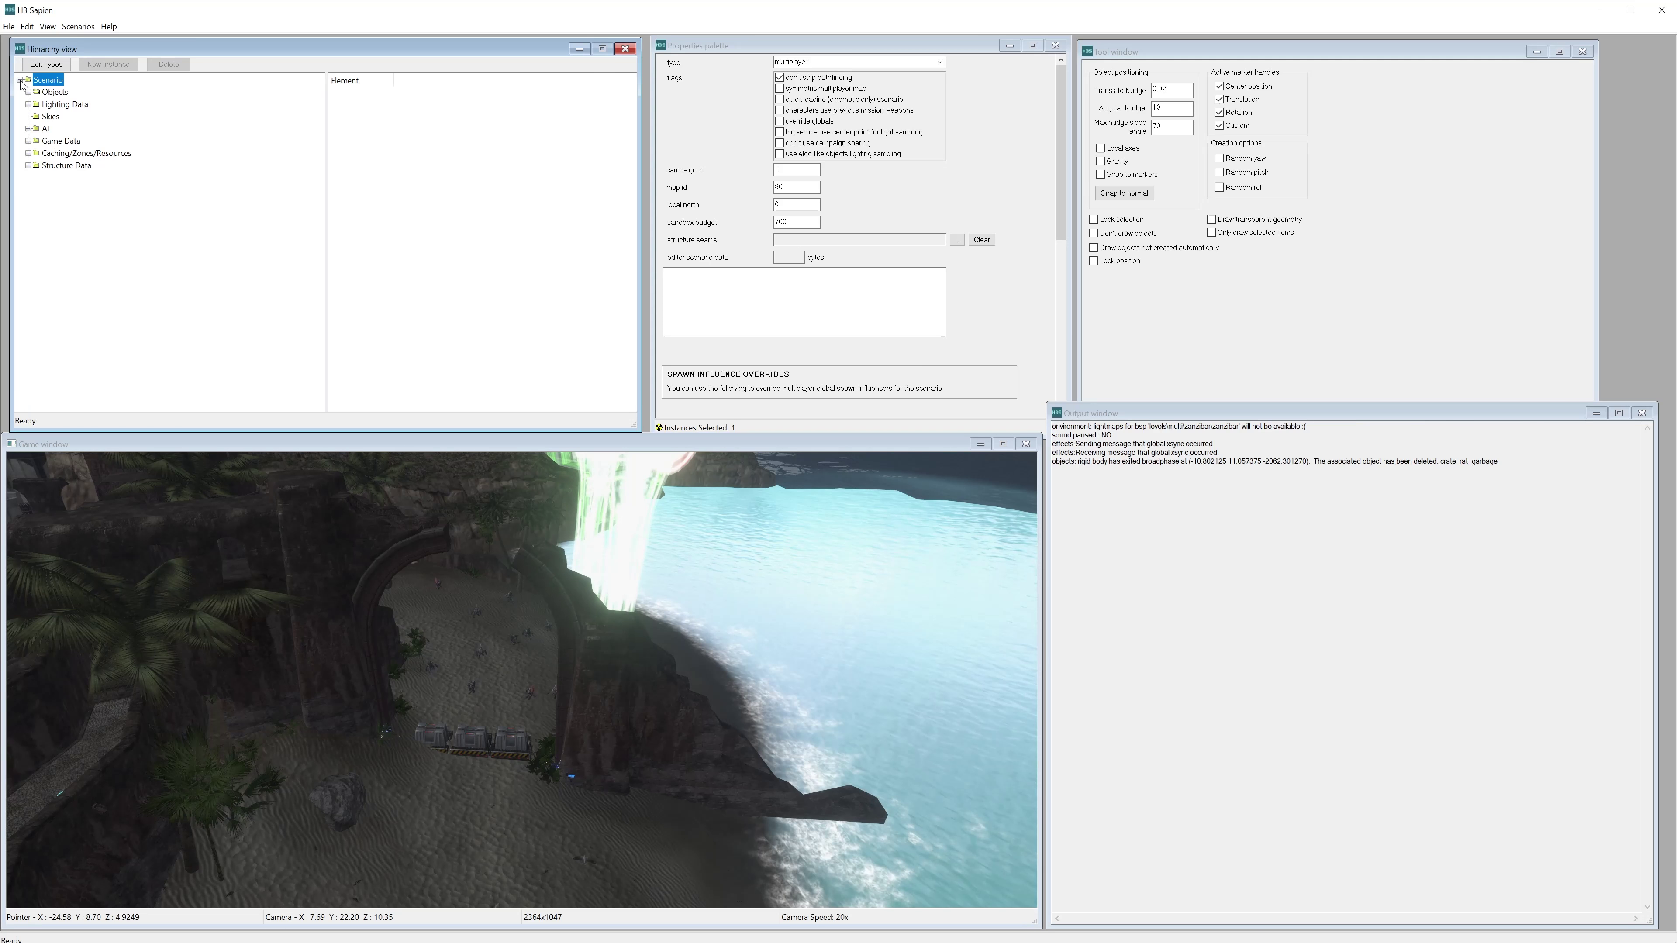
{"action": "left_click", "coordinate": [28, 116]}
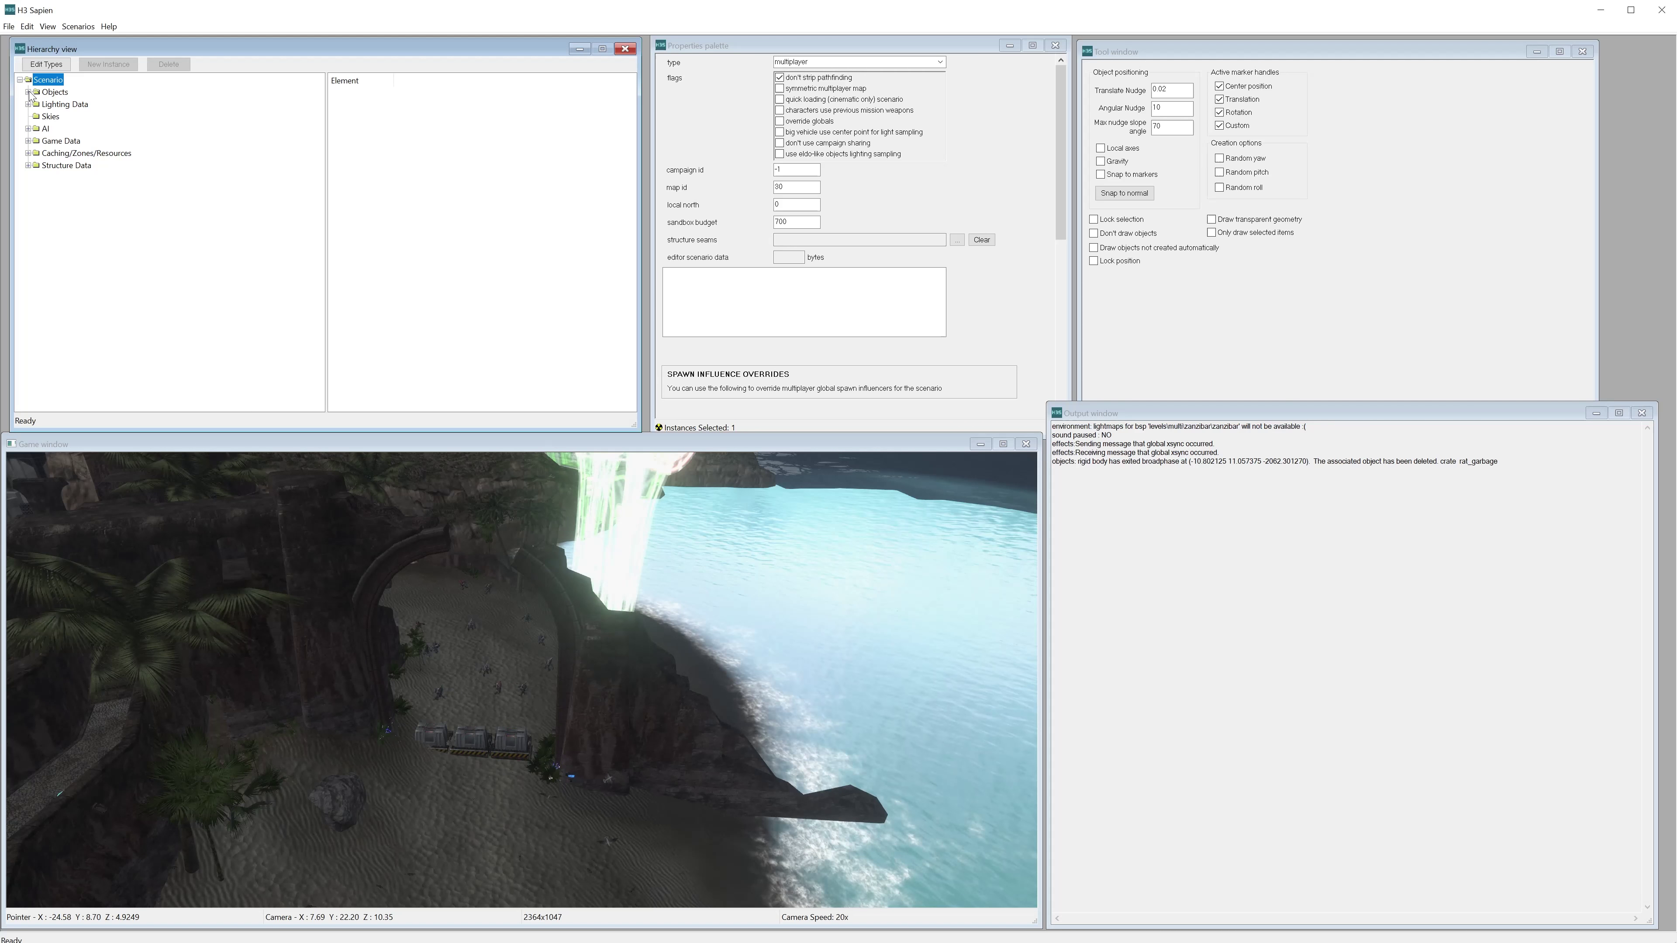
{"action": "left_click", "coordinate": [27, 93]}
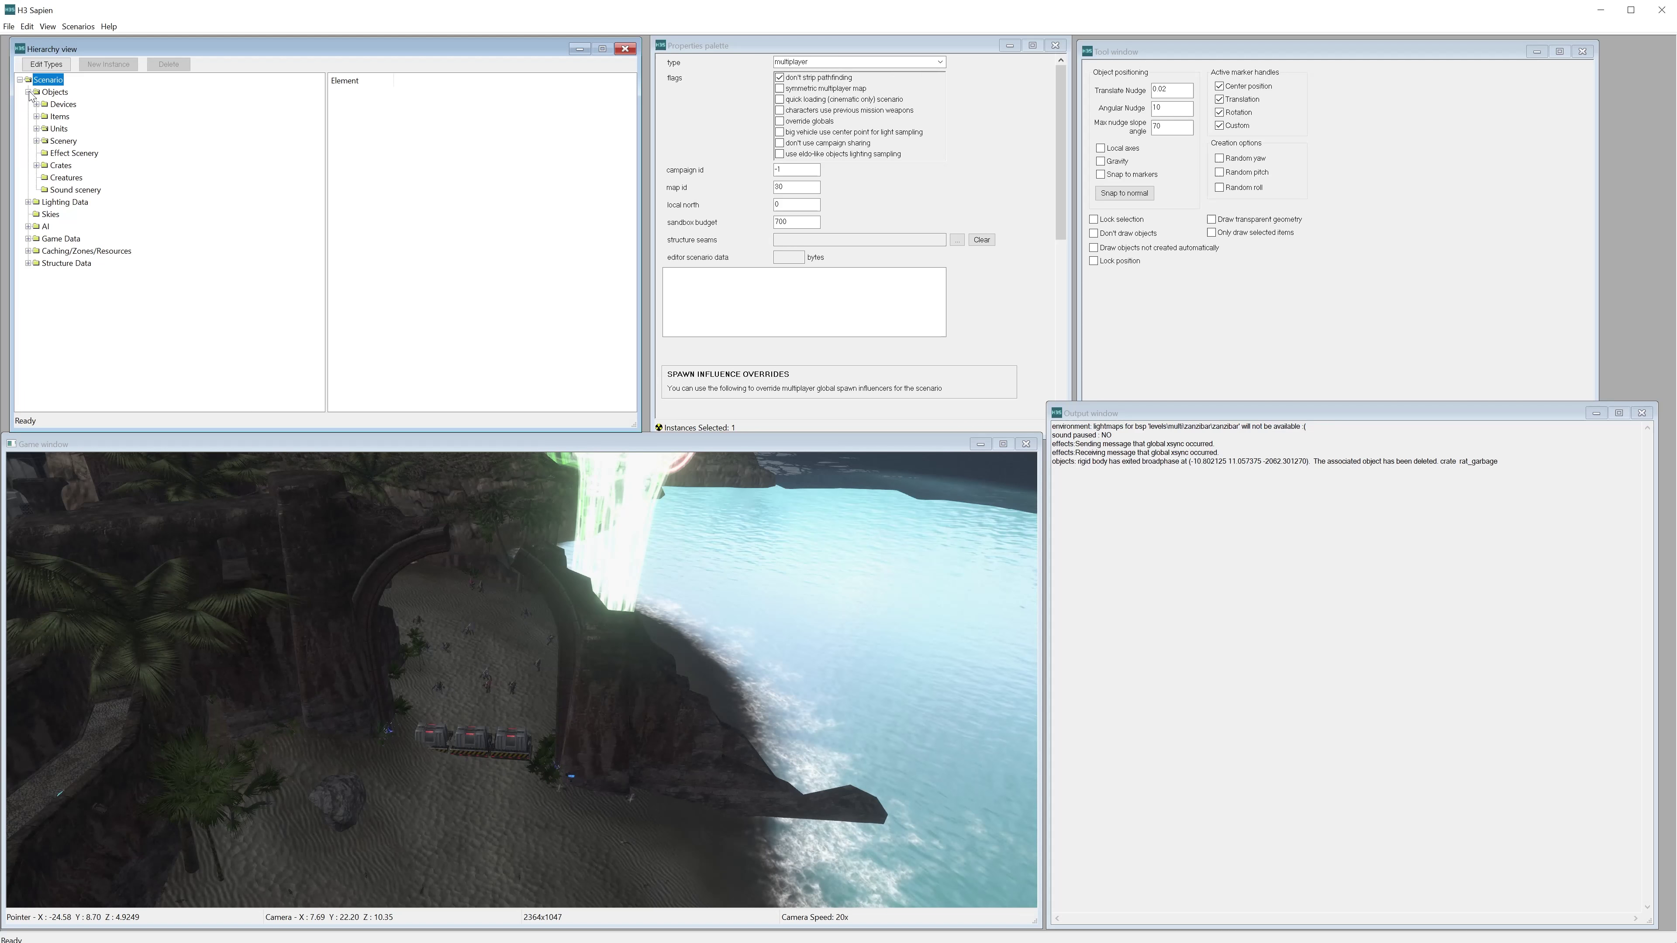
{"action": "left_click", "coordinate": [37, 129]}
{"action": "left_click", "coordinate": [53, 152]}
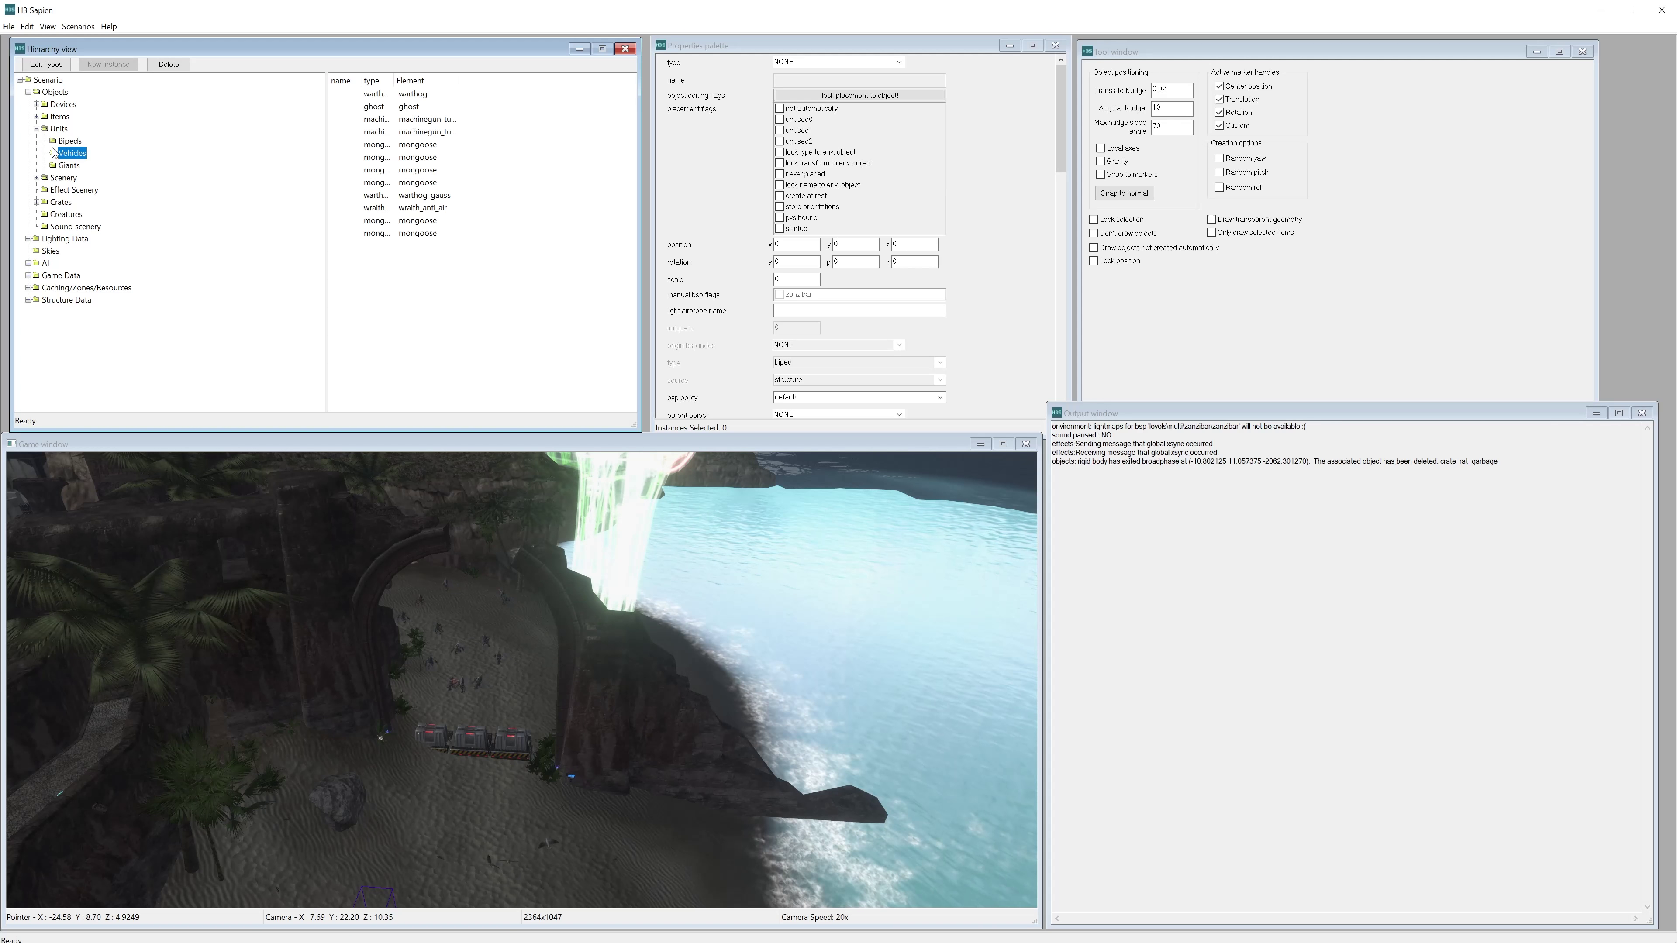
Add behemoth.vehicle from objects/levels/multi/shrine/behemoth to the scenario's vehicle types
{"action": "left_click", "coordinate": [38, 68]}
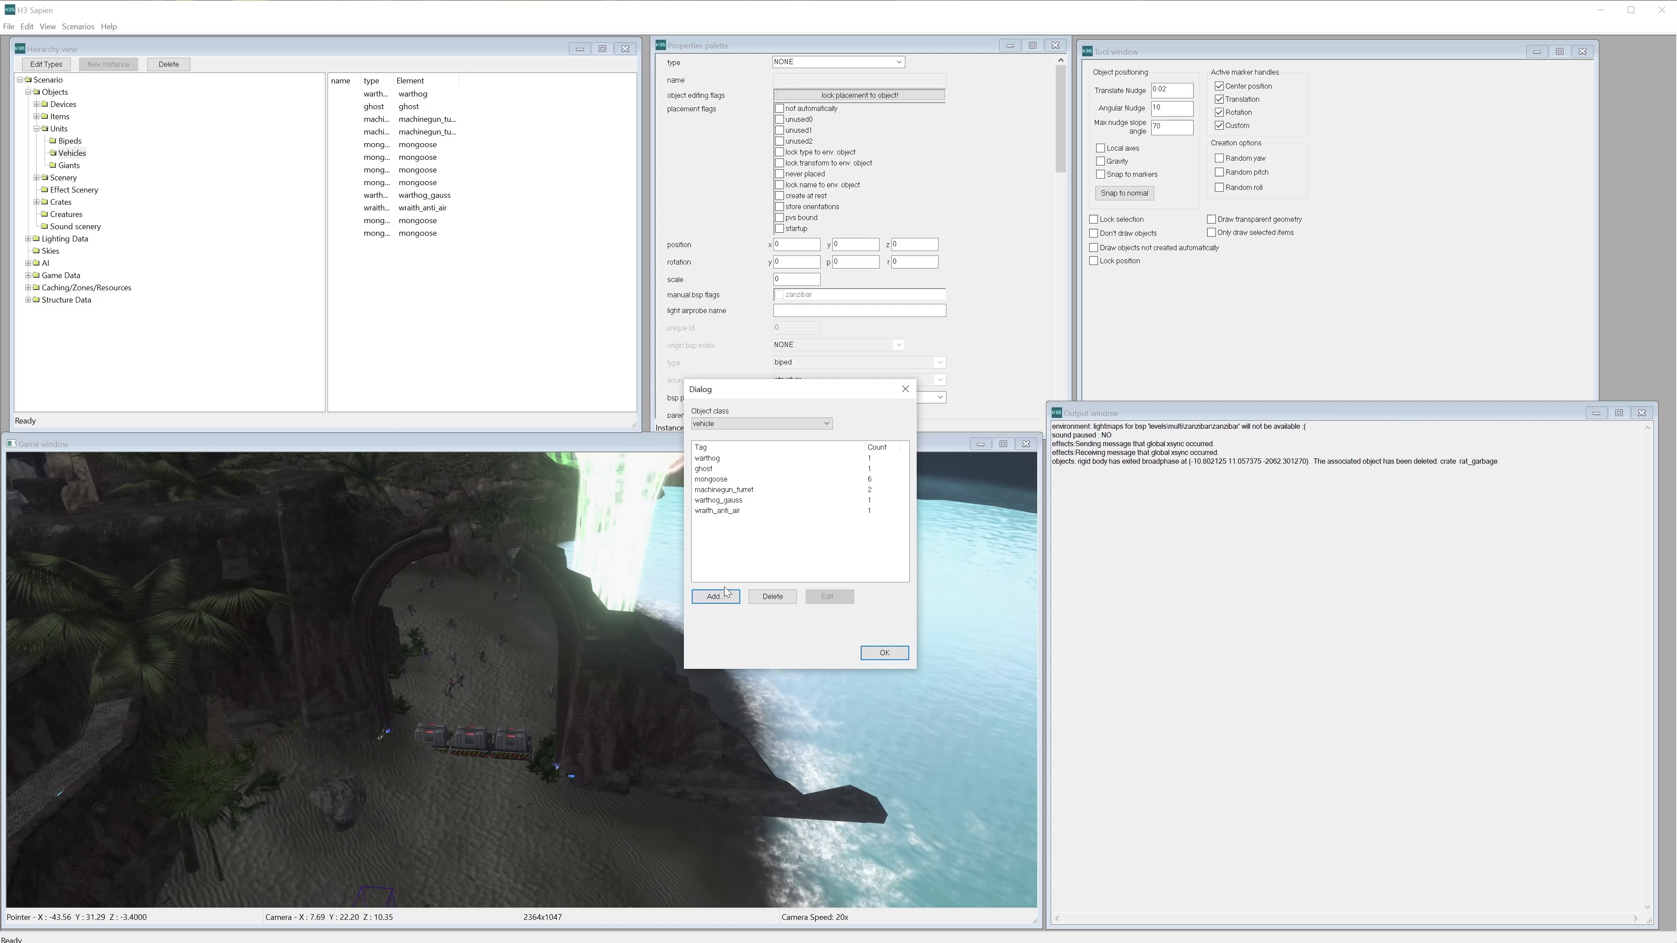
{"action": "left_click", "coordinate": [726, 597]}
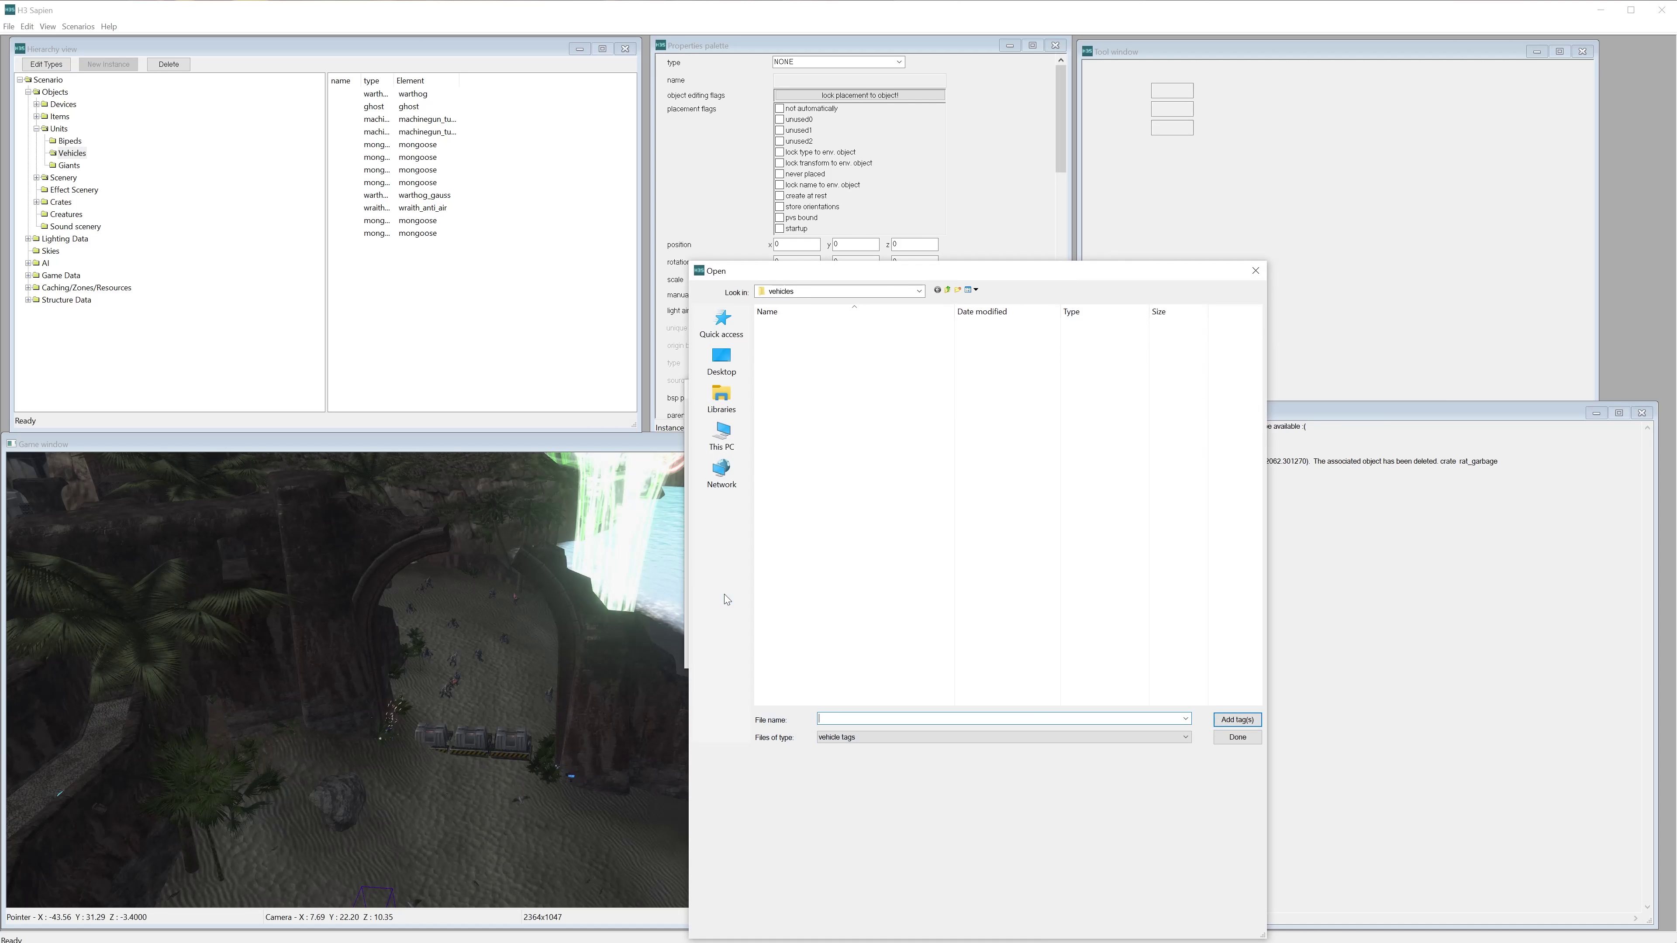
{"action": "left_click", "coordinate": [948, 290]}
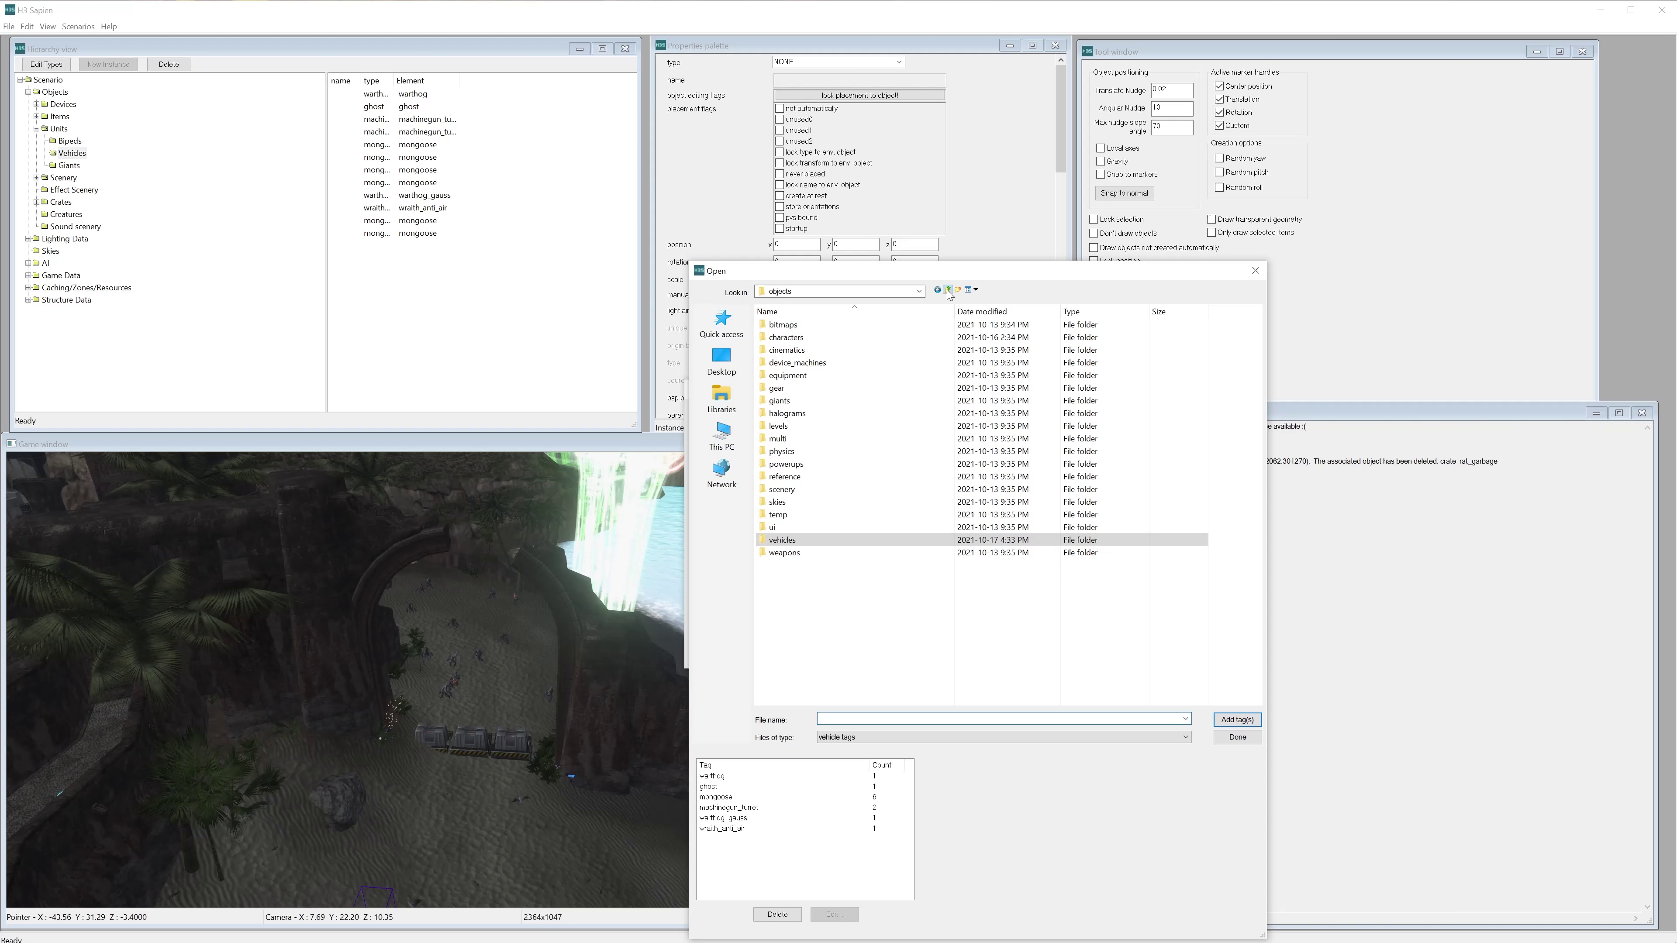
{"action": "left_click", "coordinate": [948, 291]}
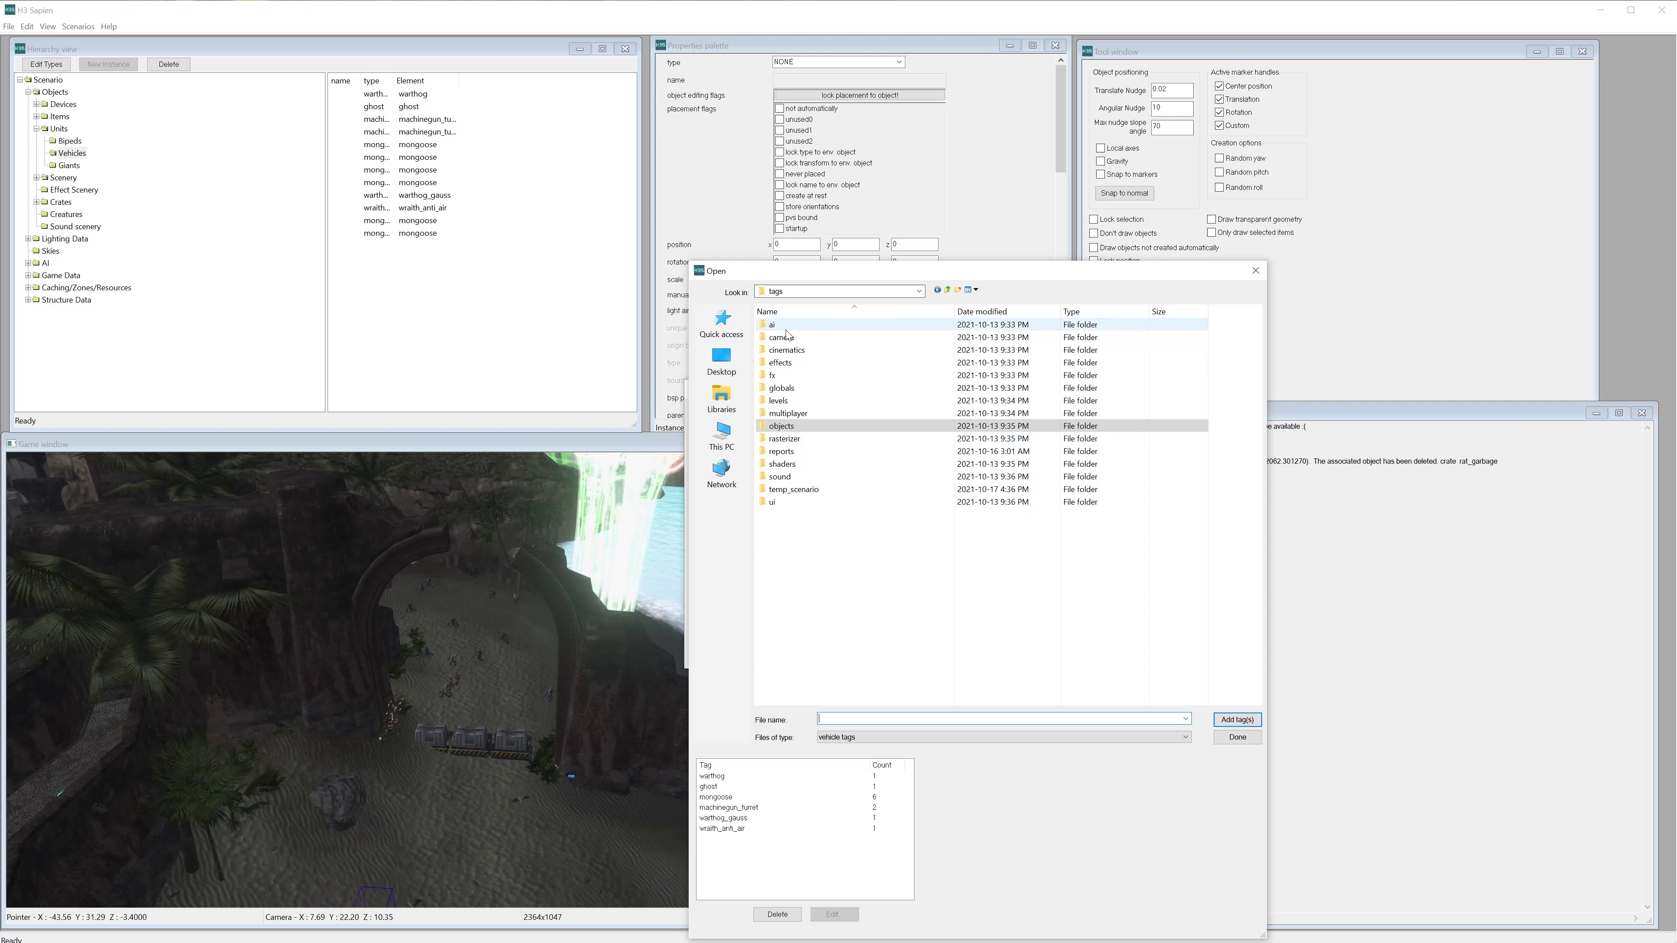
{"action": "double_click", "coordinate": [800, 430]}
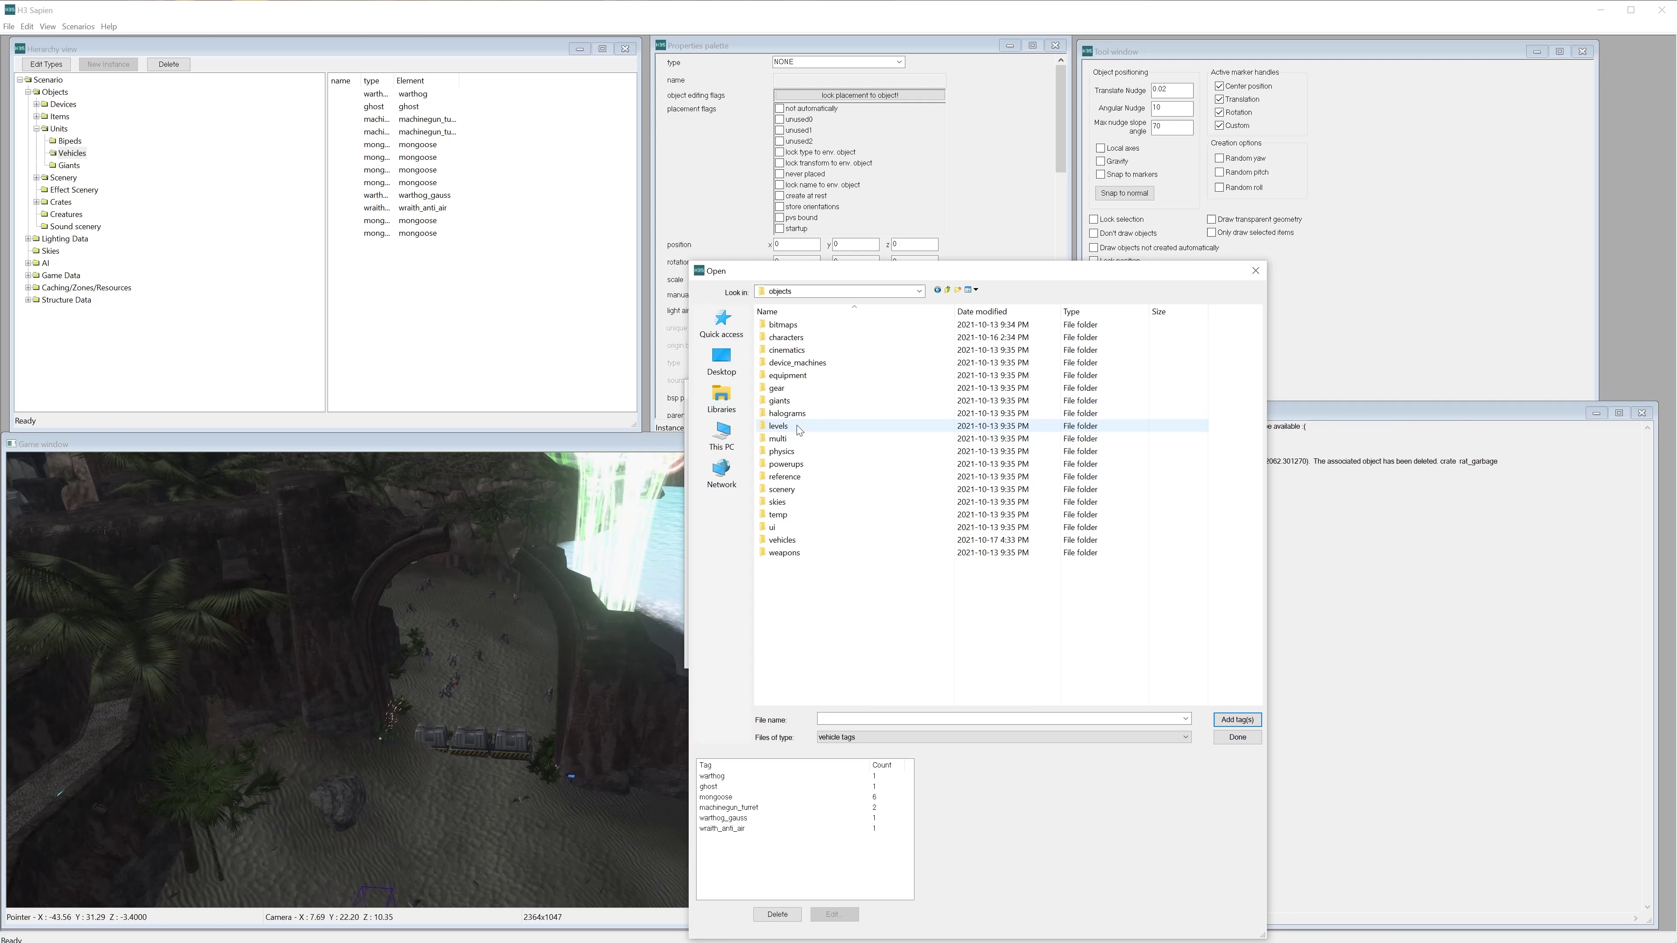
{"action": "double_click", "coordinate": [800, 430]}
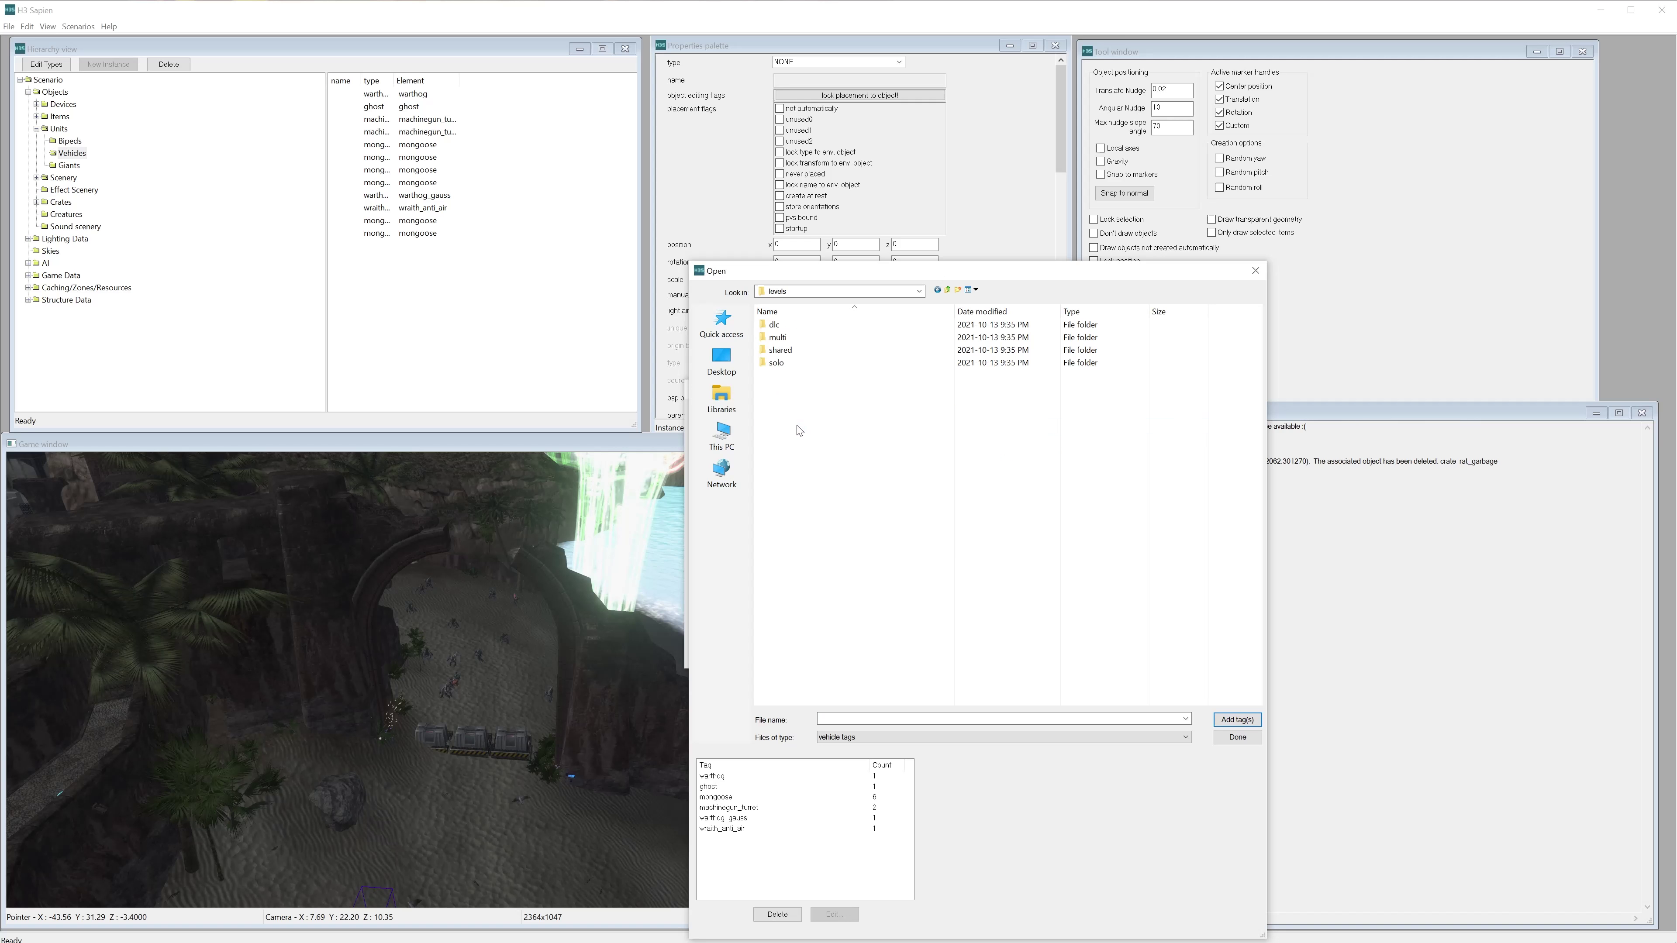
{"action": "double_click", "coordinate": [779, 336]}
{"action": "double_click", "coordinate": [815, 462]}
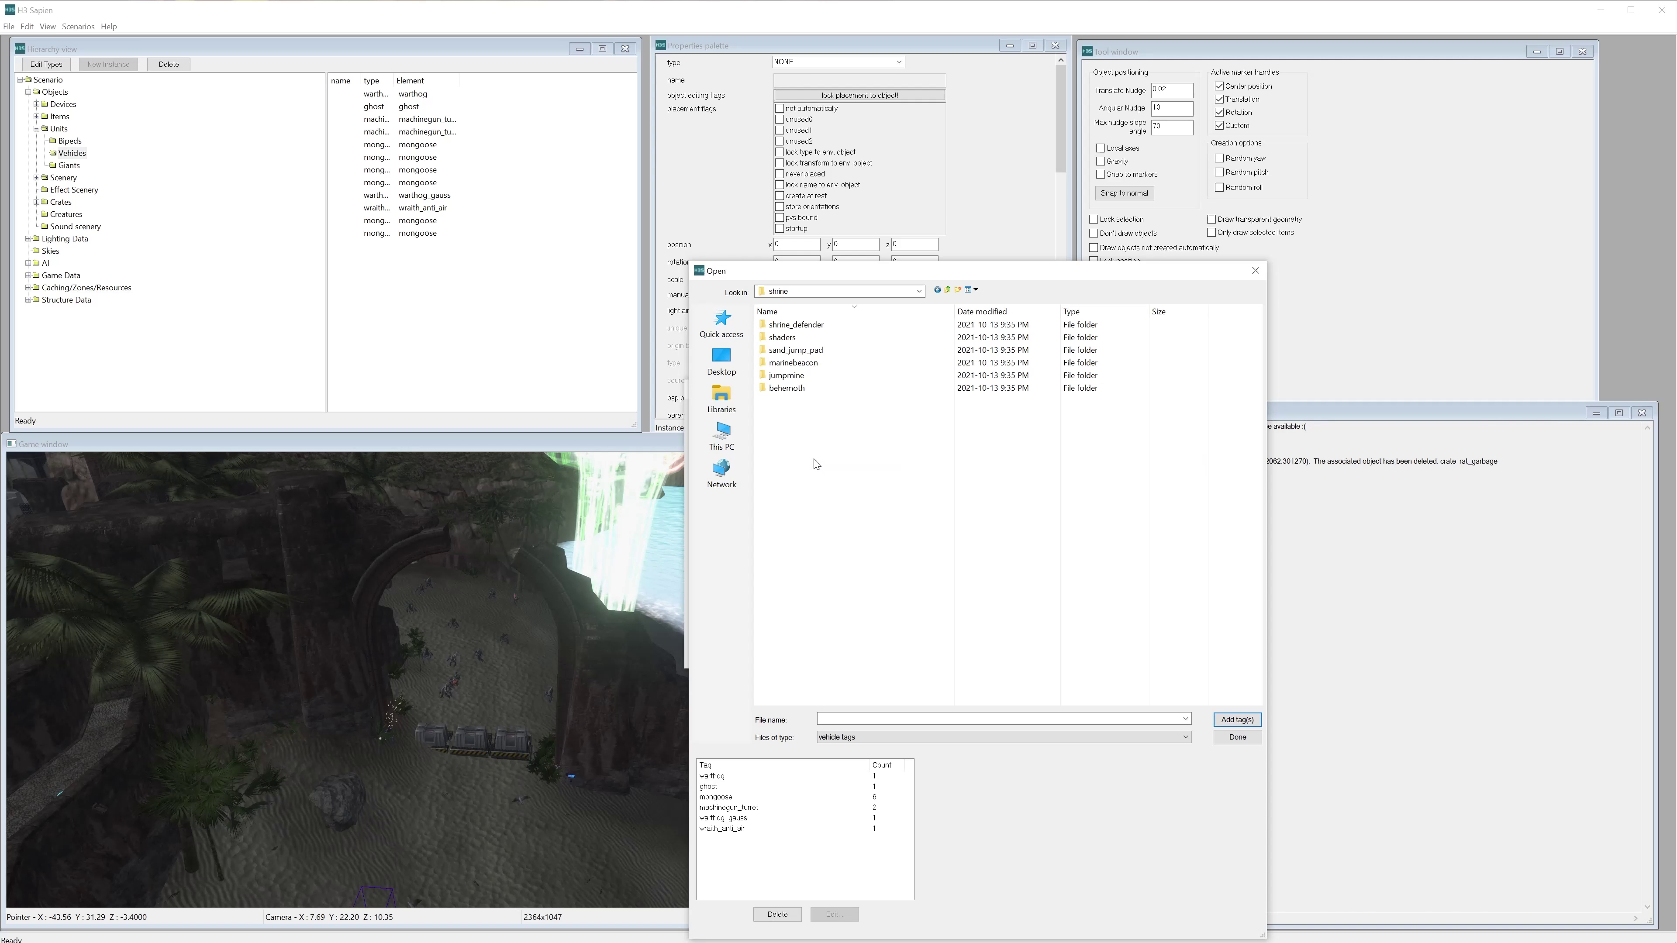
{"action": "double_click", "coordinate": [797, 388]}
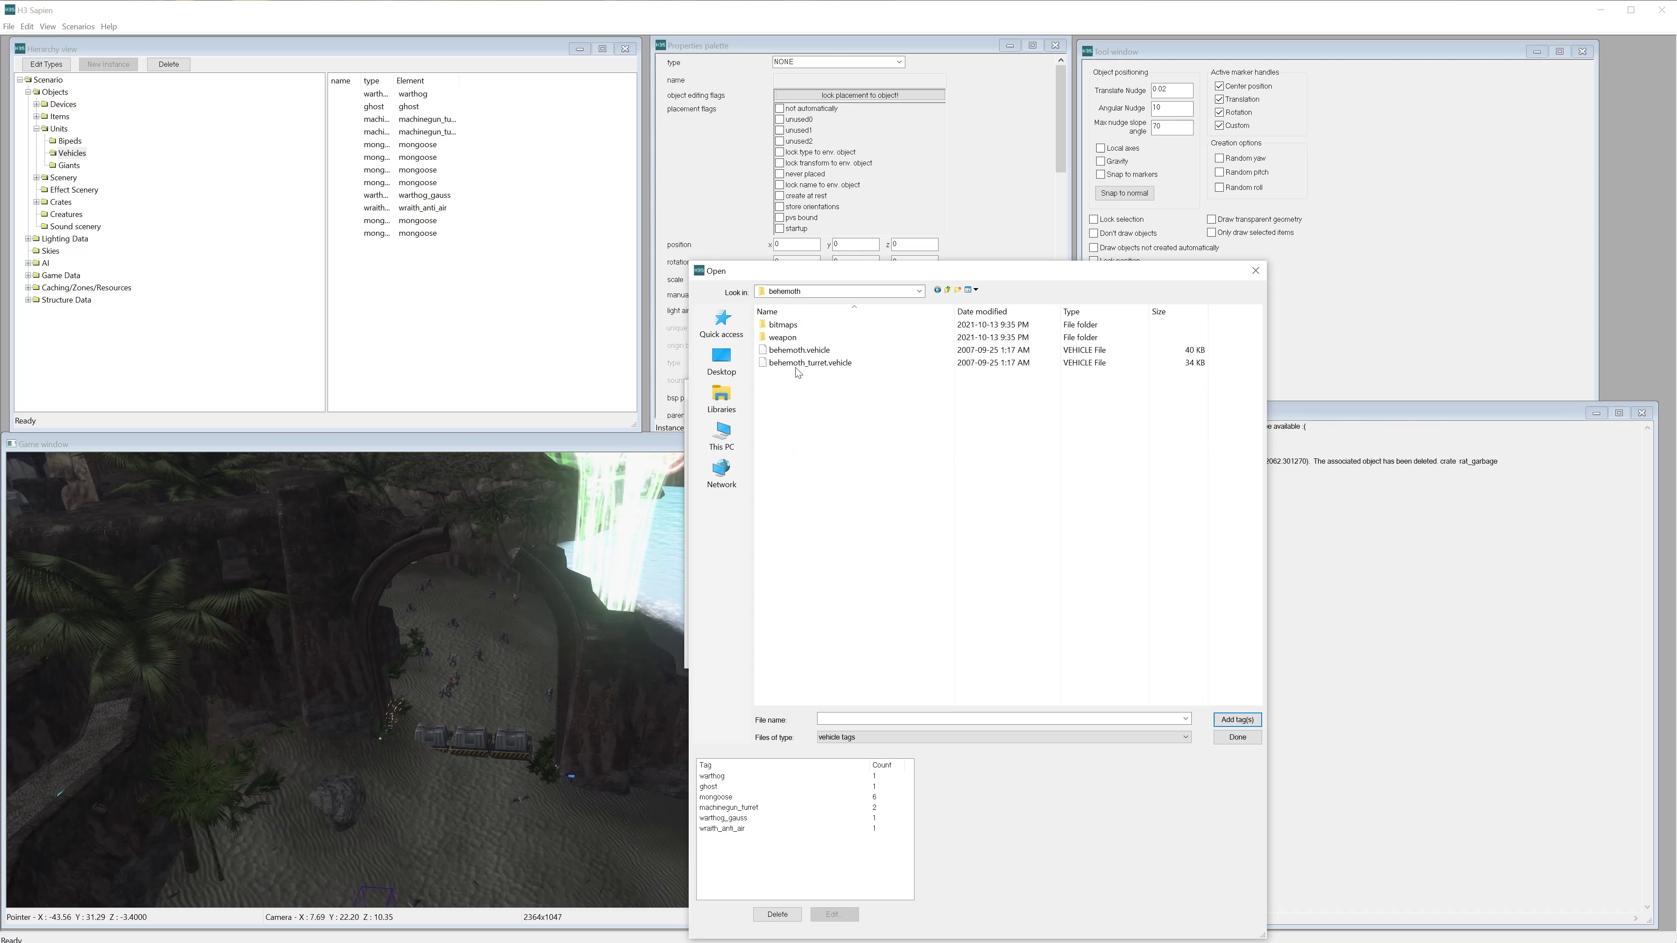
{"action": "left_click", "coordinate": [801, 352]}
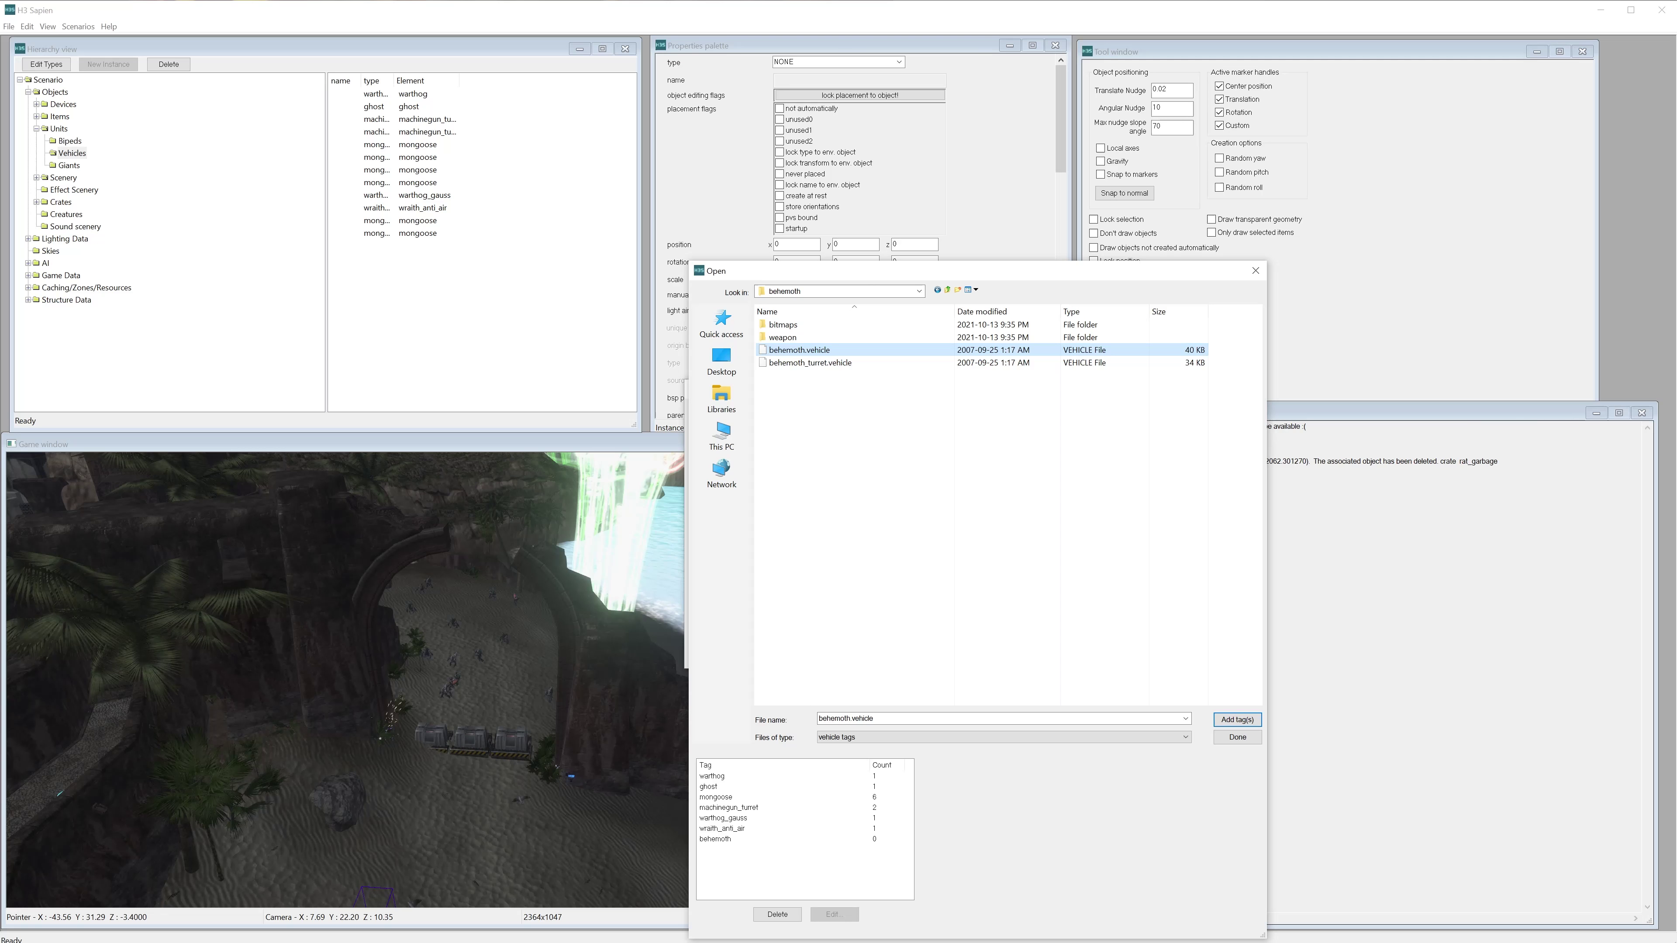
{"action": "left_click", "coordinate": [1238, 738]}
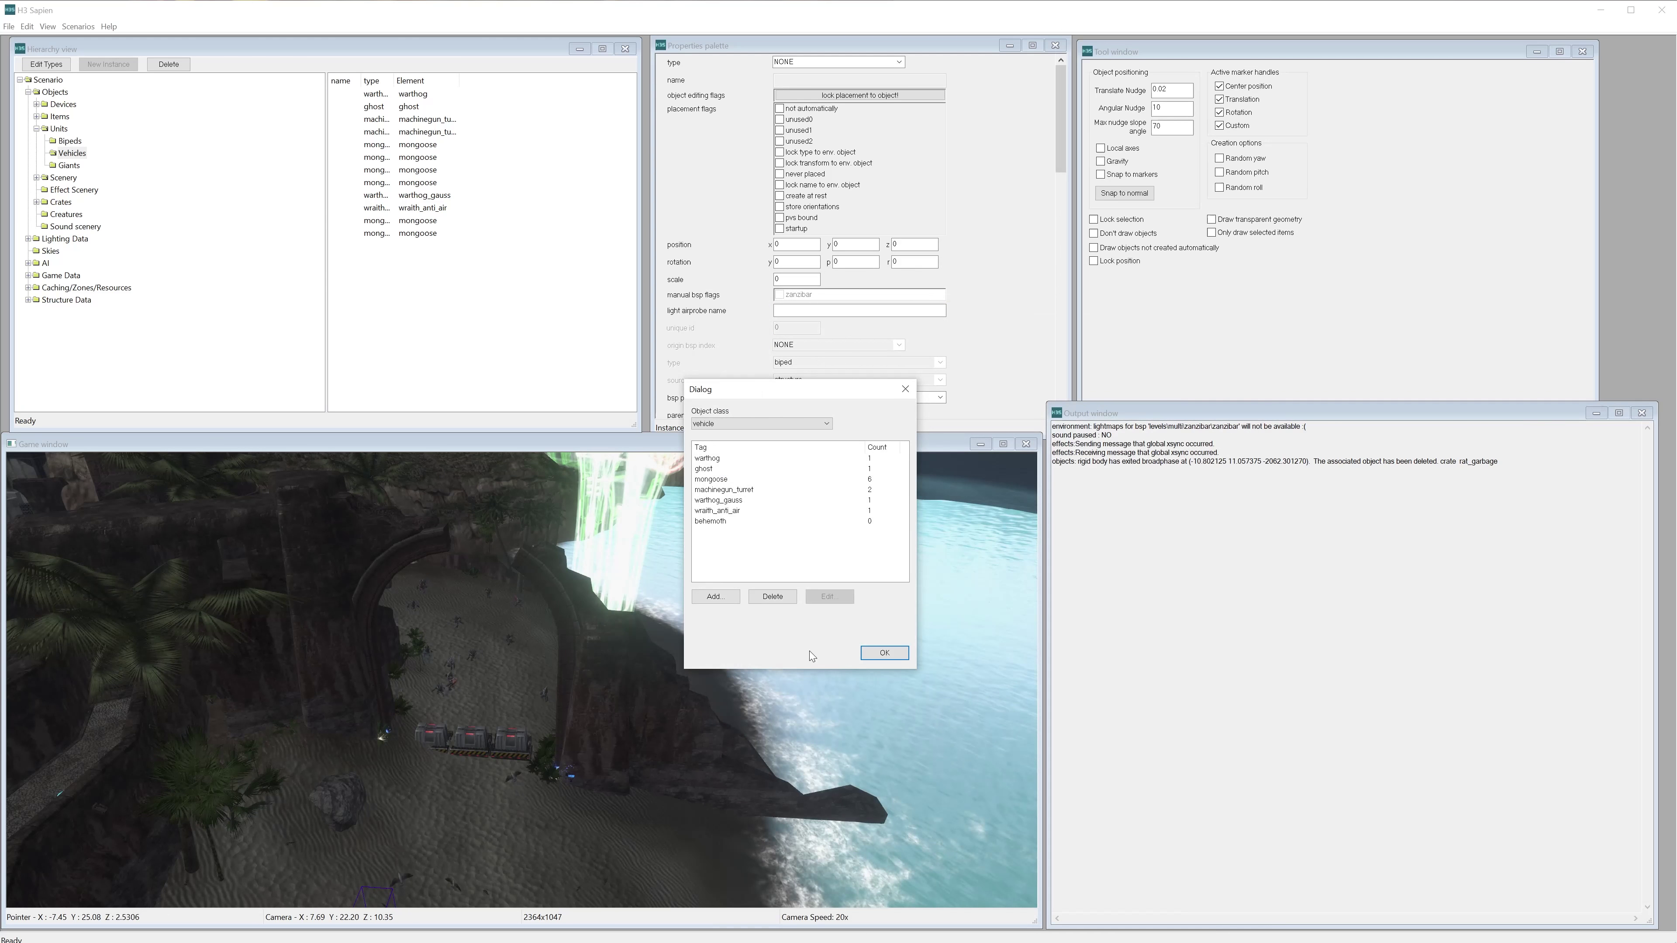
Place a behemoth vehicle at the beach's waterline and rotate it to a yaw of about -45 degrees
{"action": "middle_click_drag", "start_coordinate": [783, 642], "coordinate": [778, 628]}
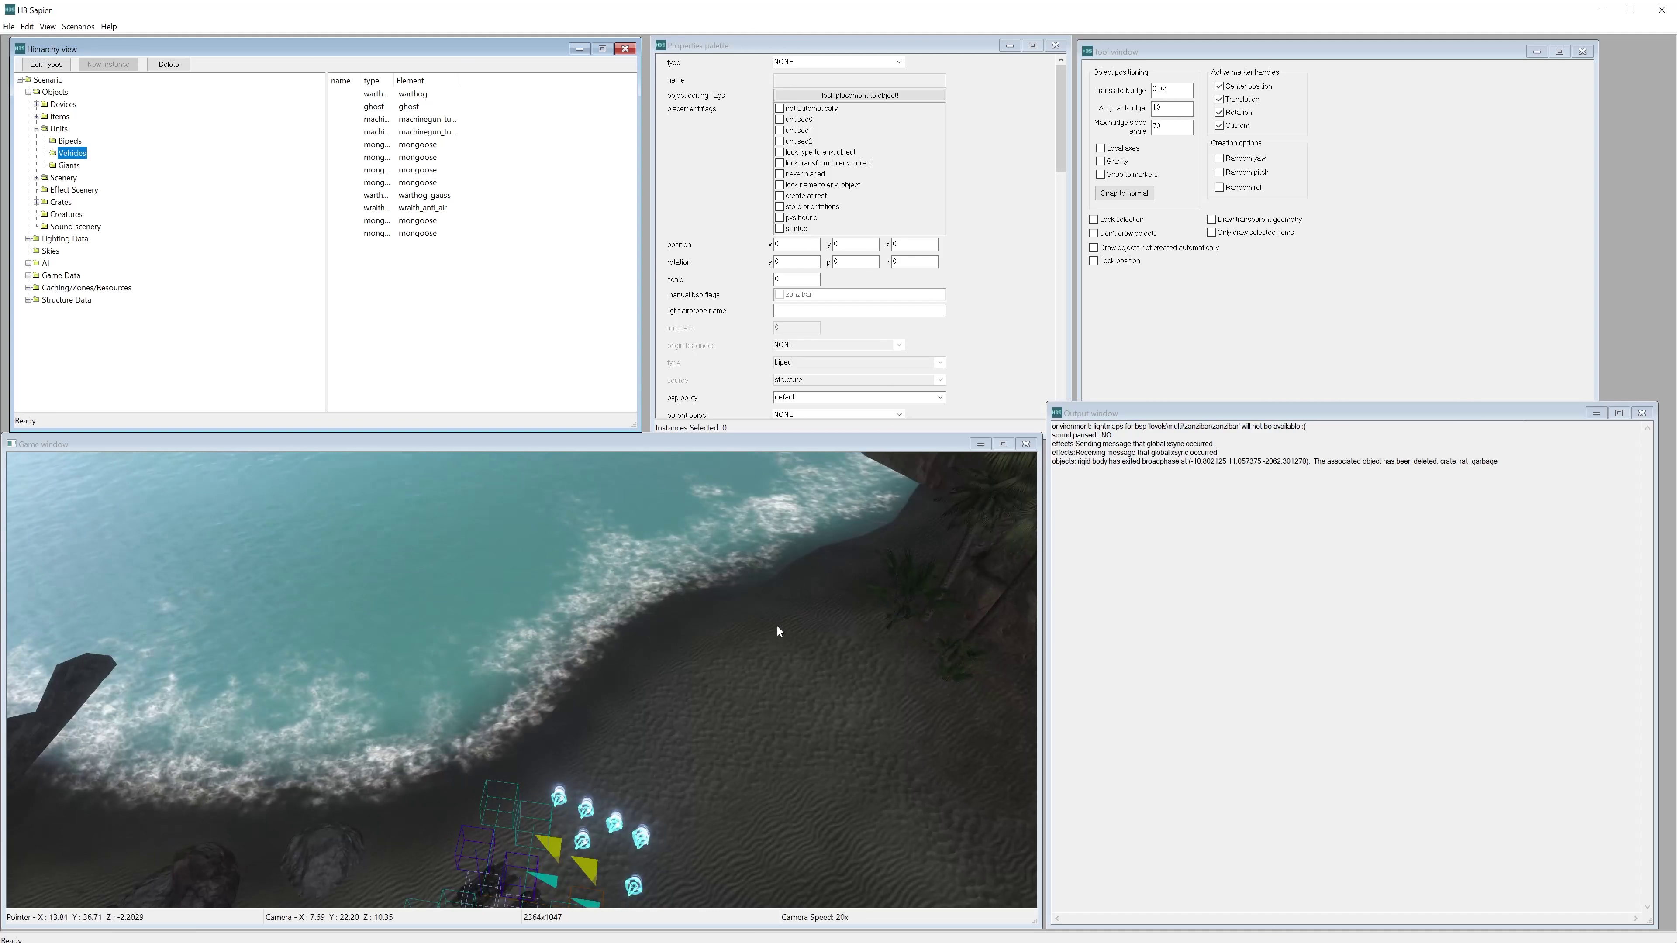
{"action": "right_click", "coordinate": [659, 589]}
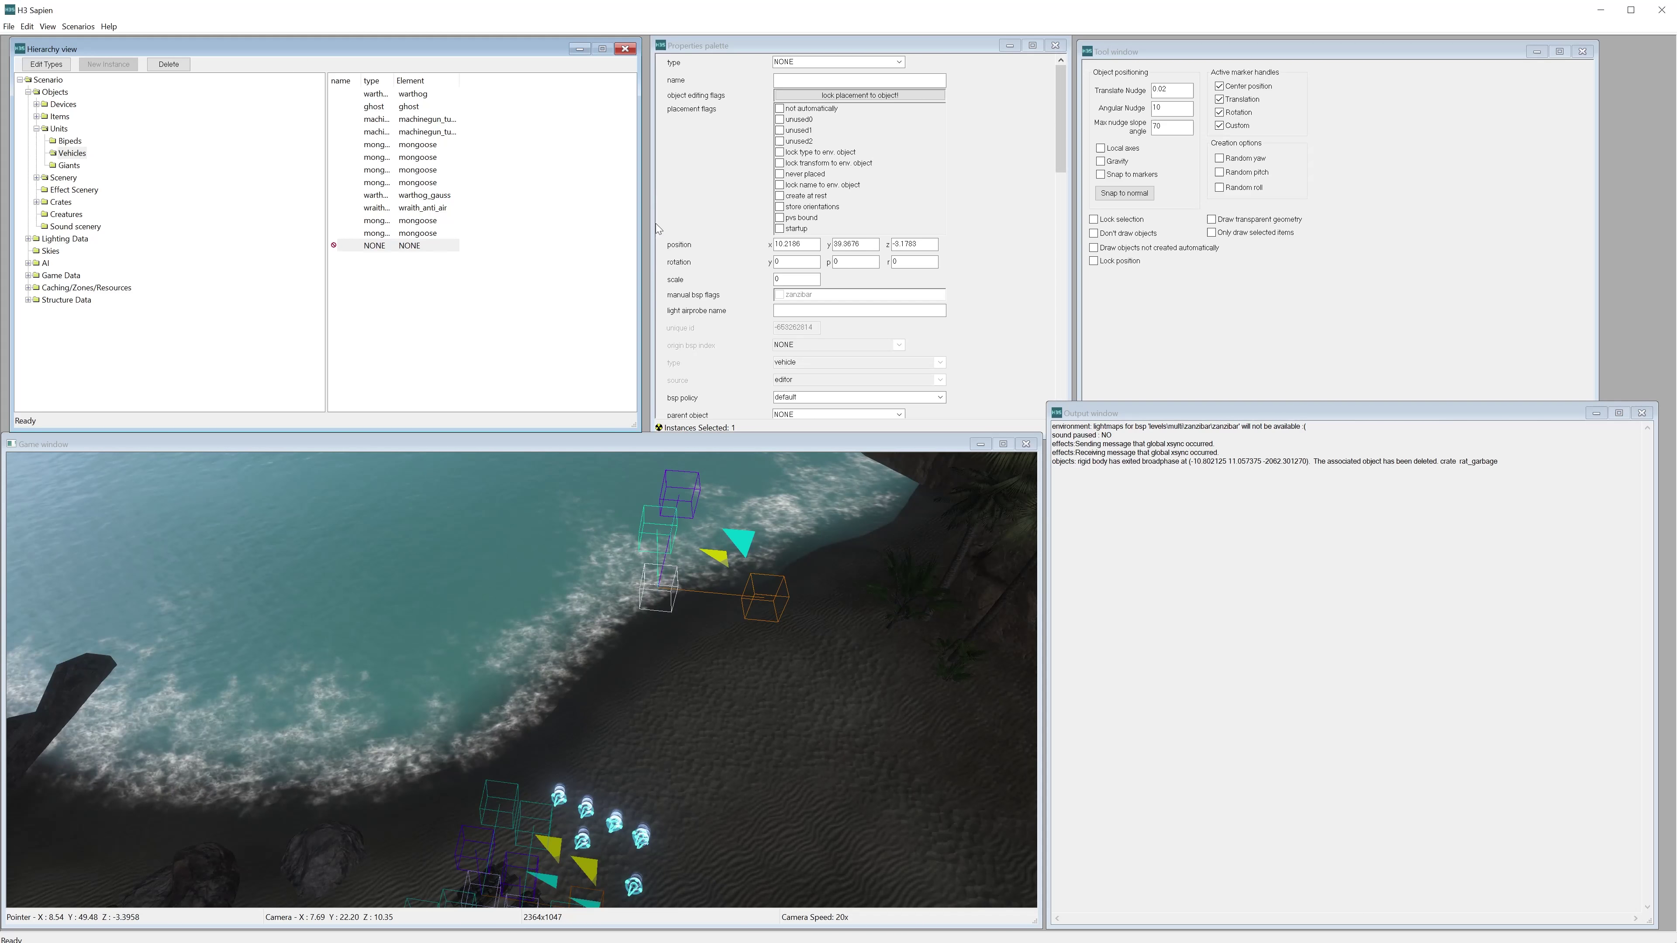
{"action": "left_click", "coordinate": [781, 61]}
{"action": "left_click", "coordinate": [790, 134]}
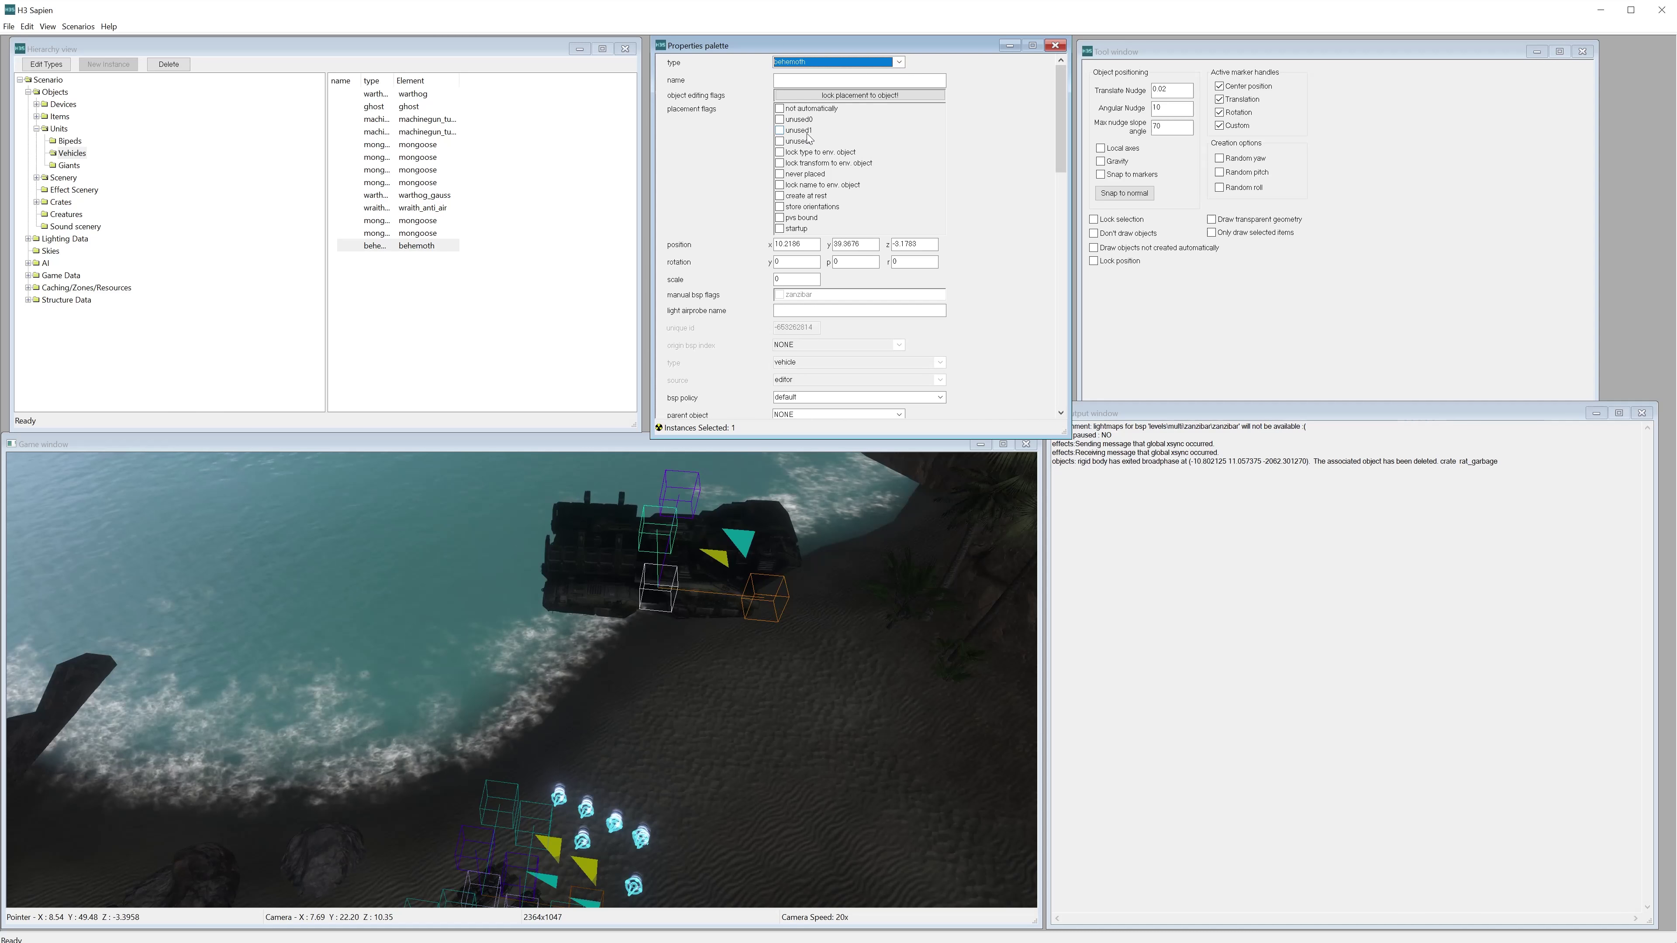
{"action": "left_click_drag", "start_coordinate": [718, 566], "coordinate": [735, 602]}
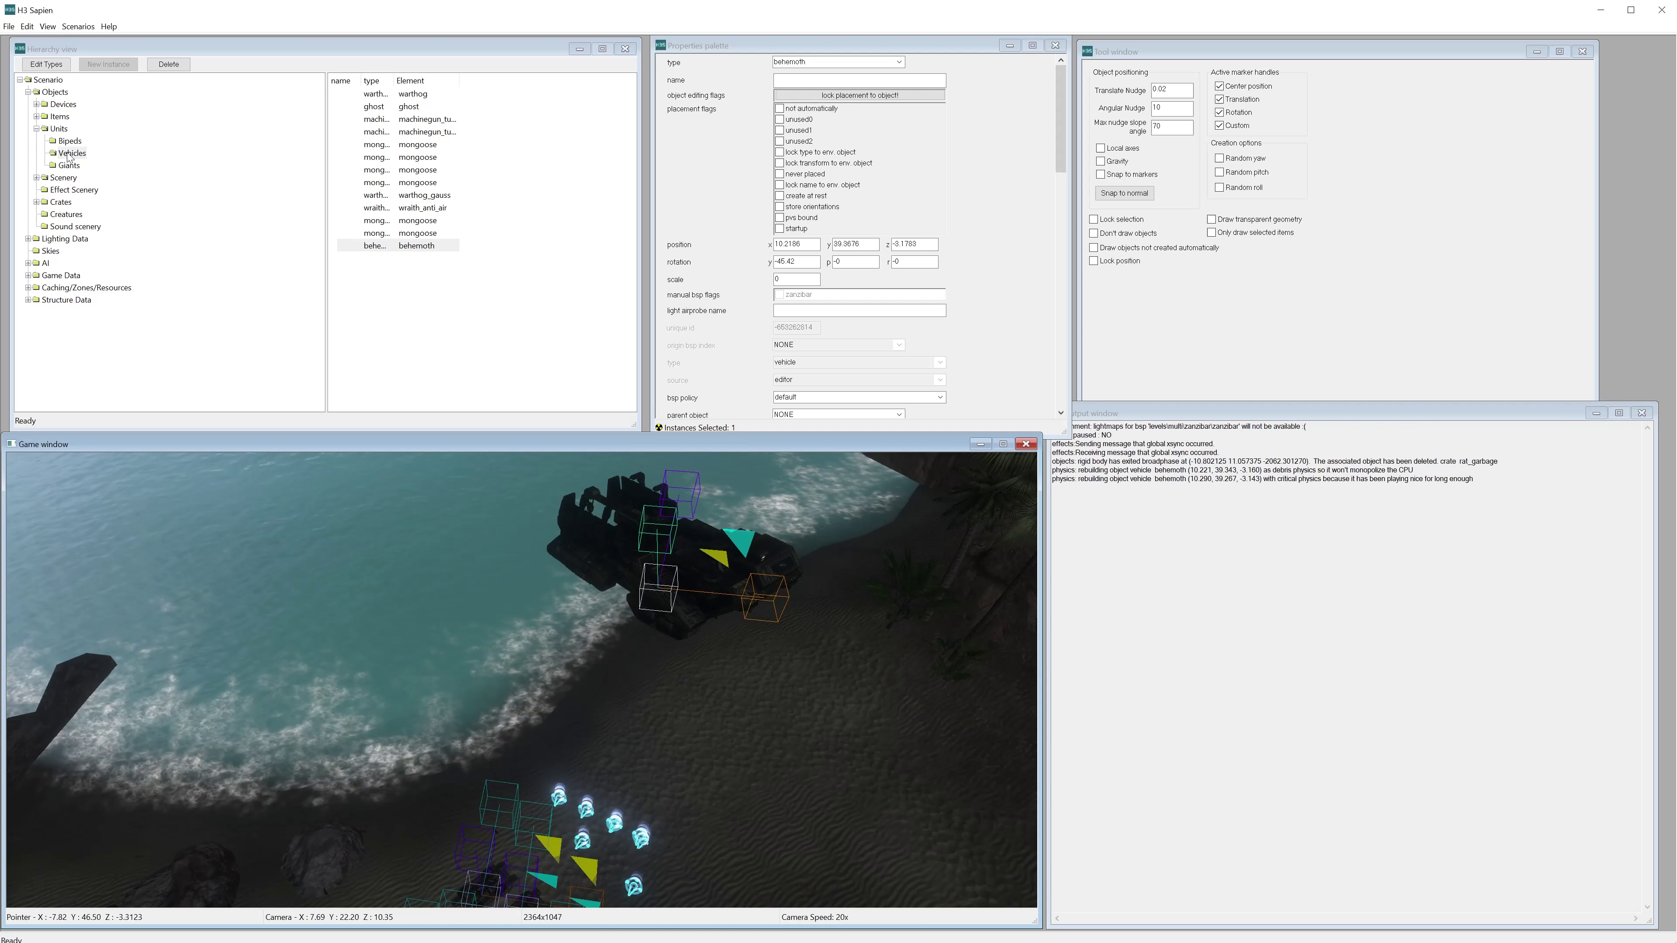
Add pelican.vehicle and phantom.vehicle from the objects/vehicles folders to the vehicle types
{"action": "left_click", "coordinate": [40, 68]}
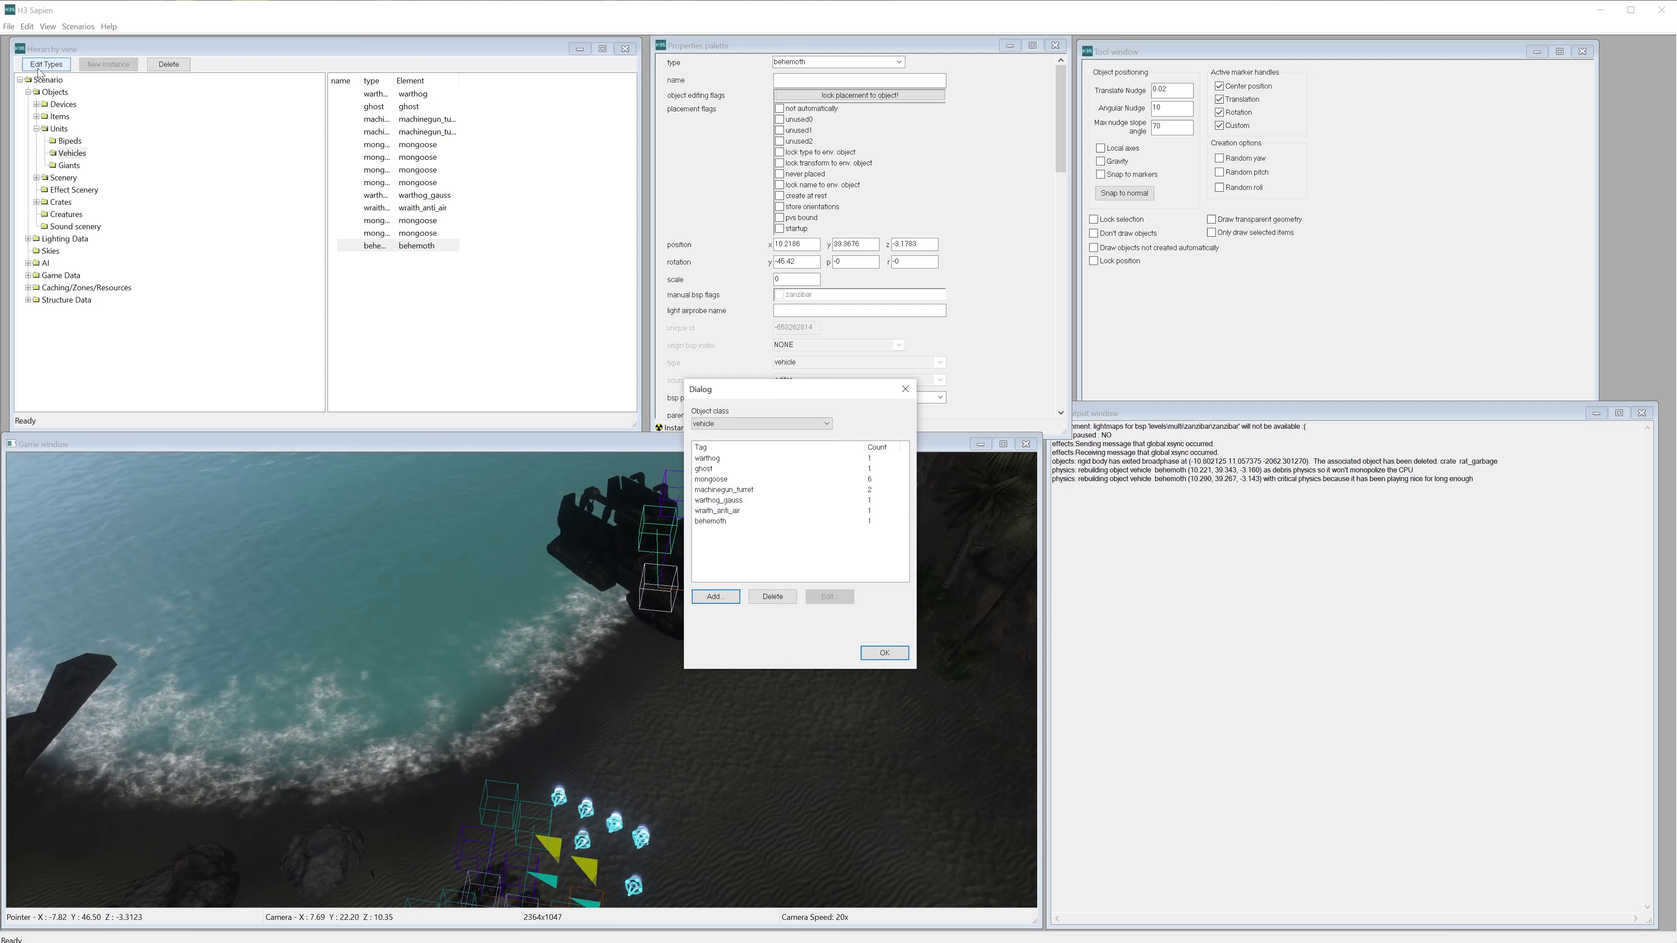
{"action": "left_click", "coordinate": [730, 600]}
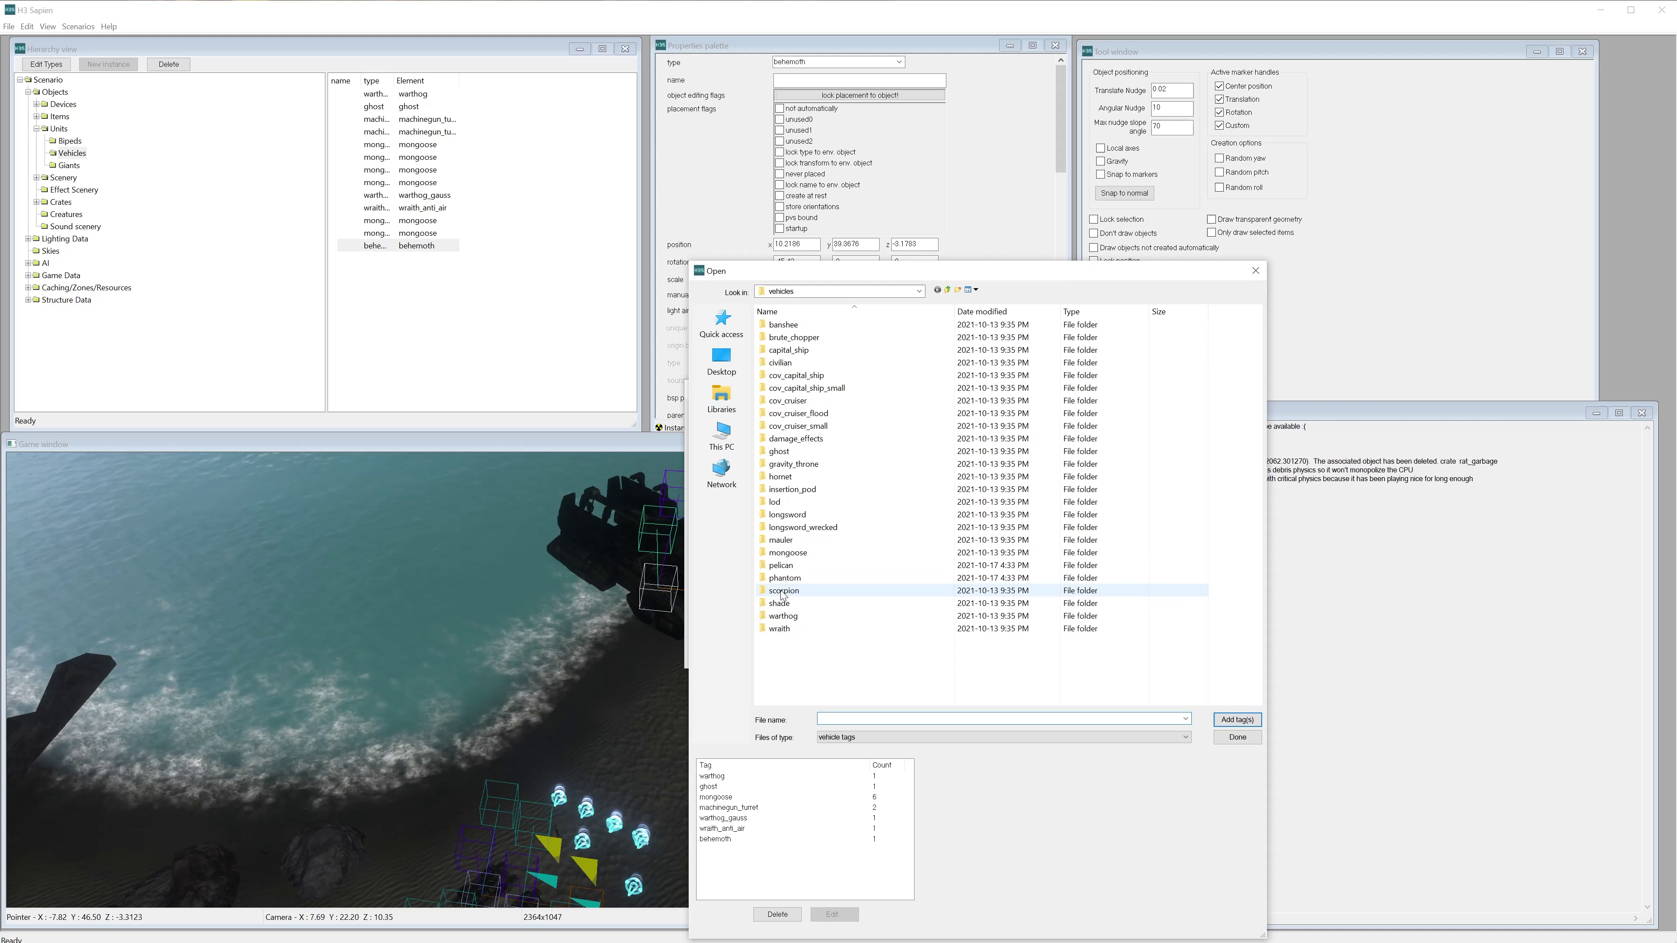
{"action": "double_click", "coordinate": [782, 566]}
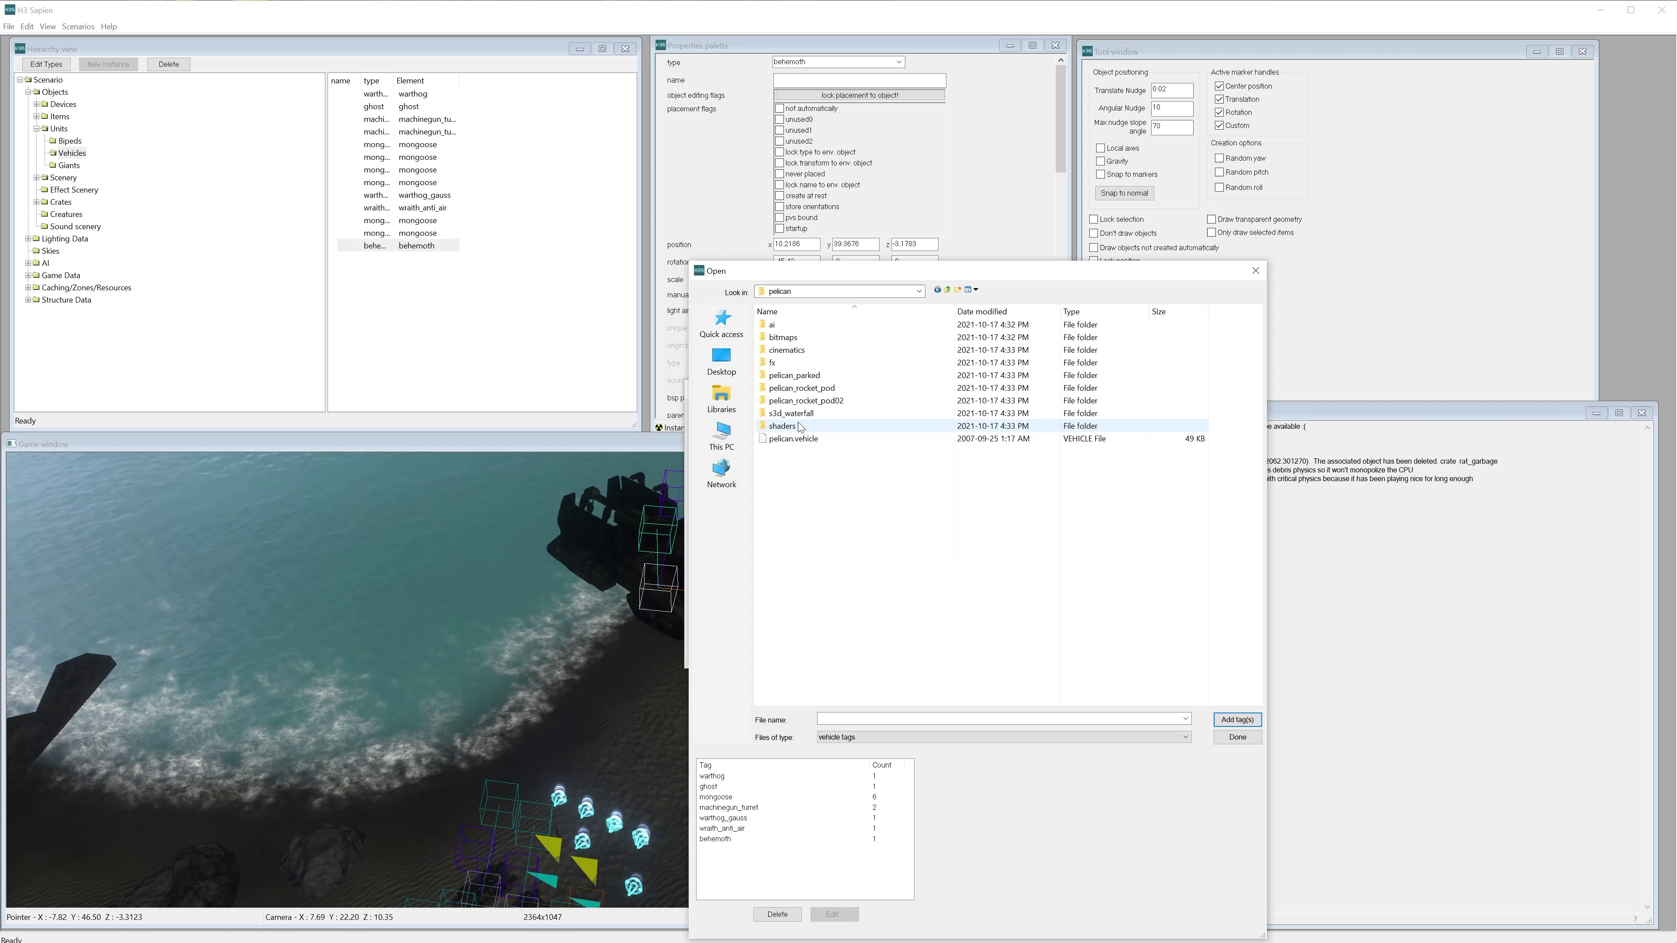
{"action": "double_click", "coordinate": [794, 439]}
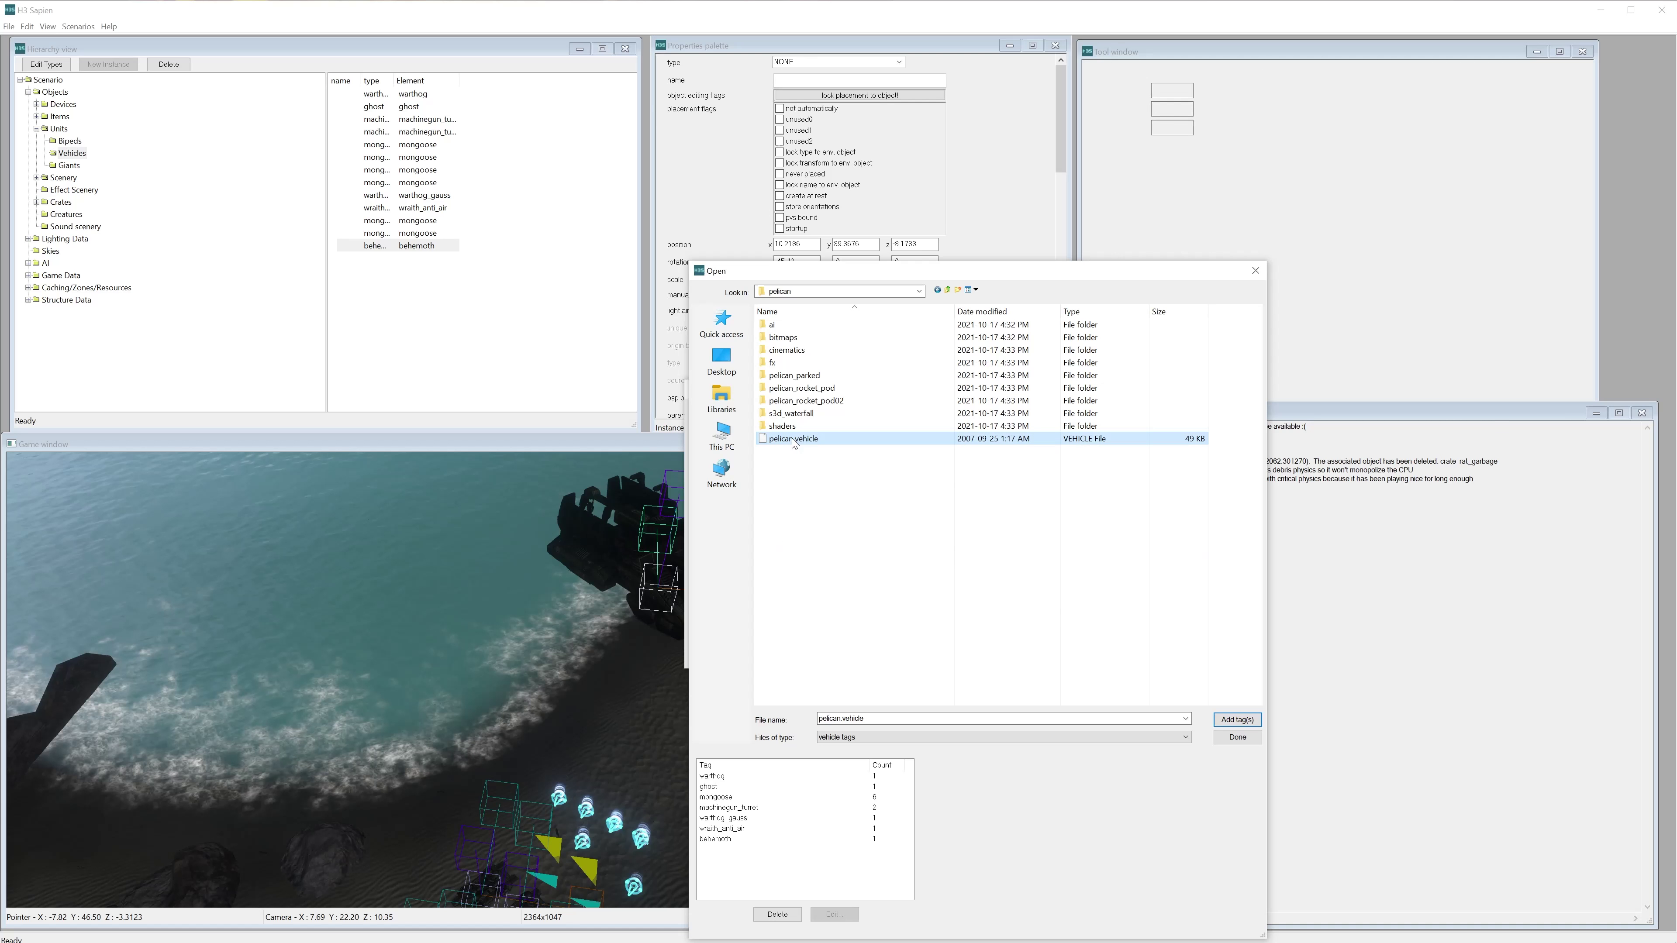
{"action": "left_click", "coordinate": [952, 291]}
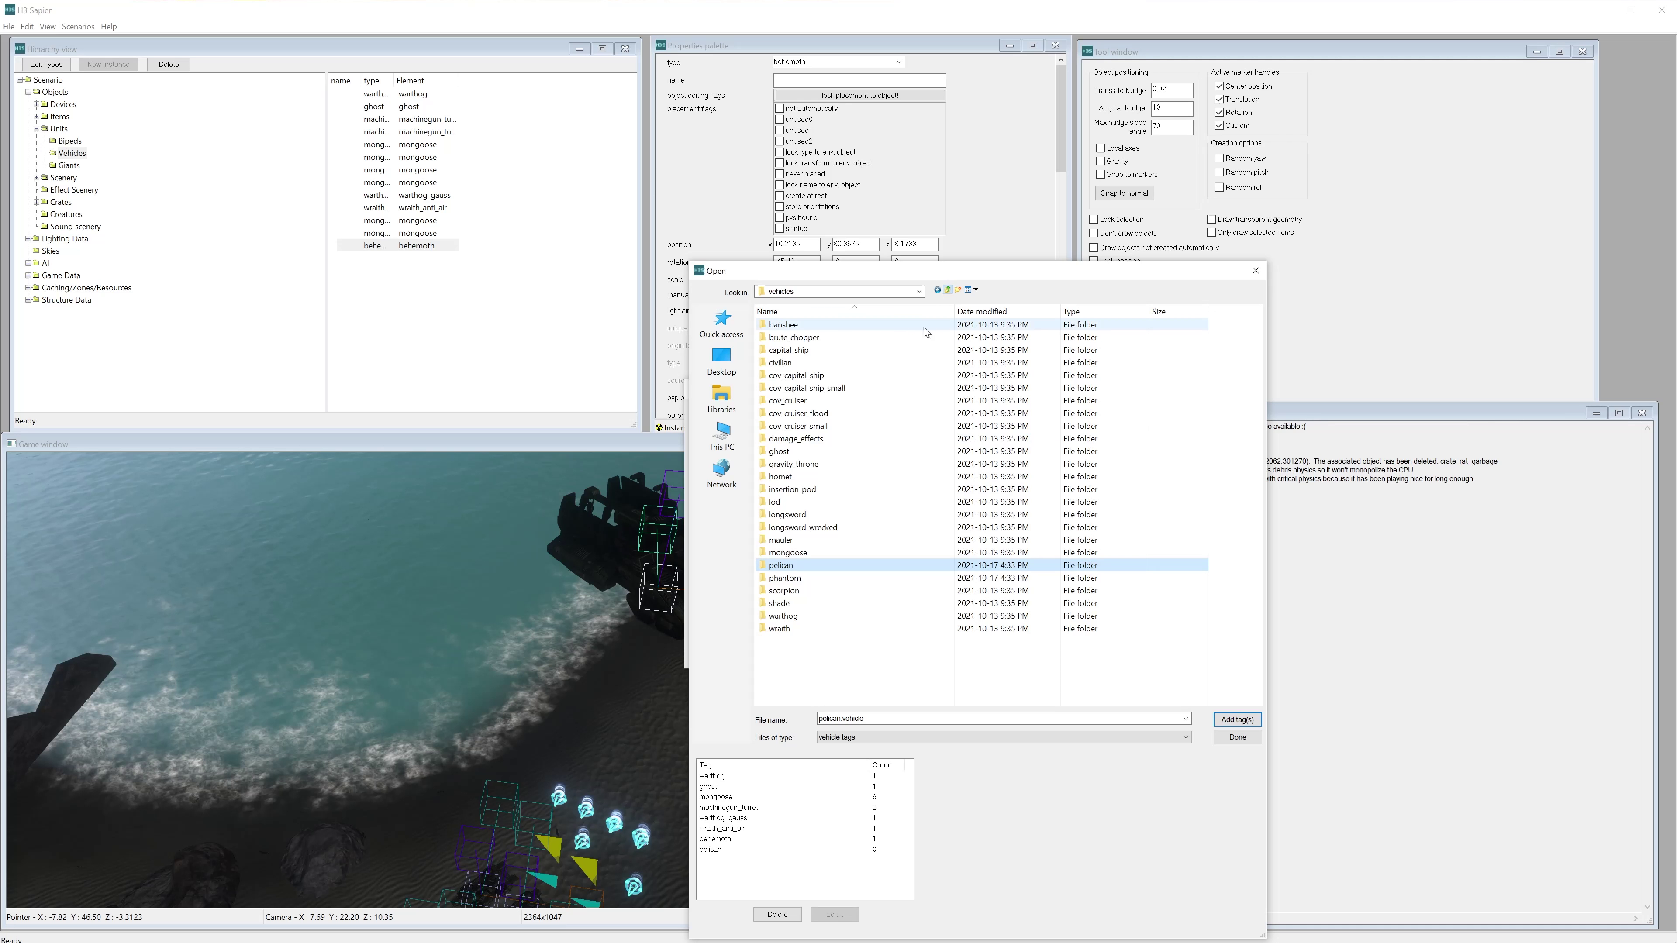
{"action": "double_click", "coordinate": [795, 582]}
{"action": "left_click", "coordinate": [795, 455]}
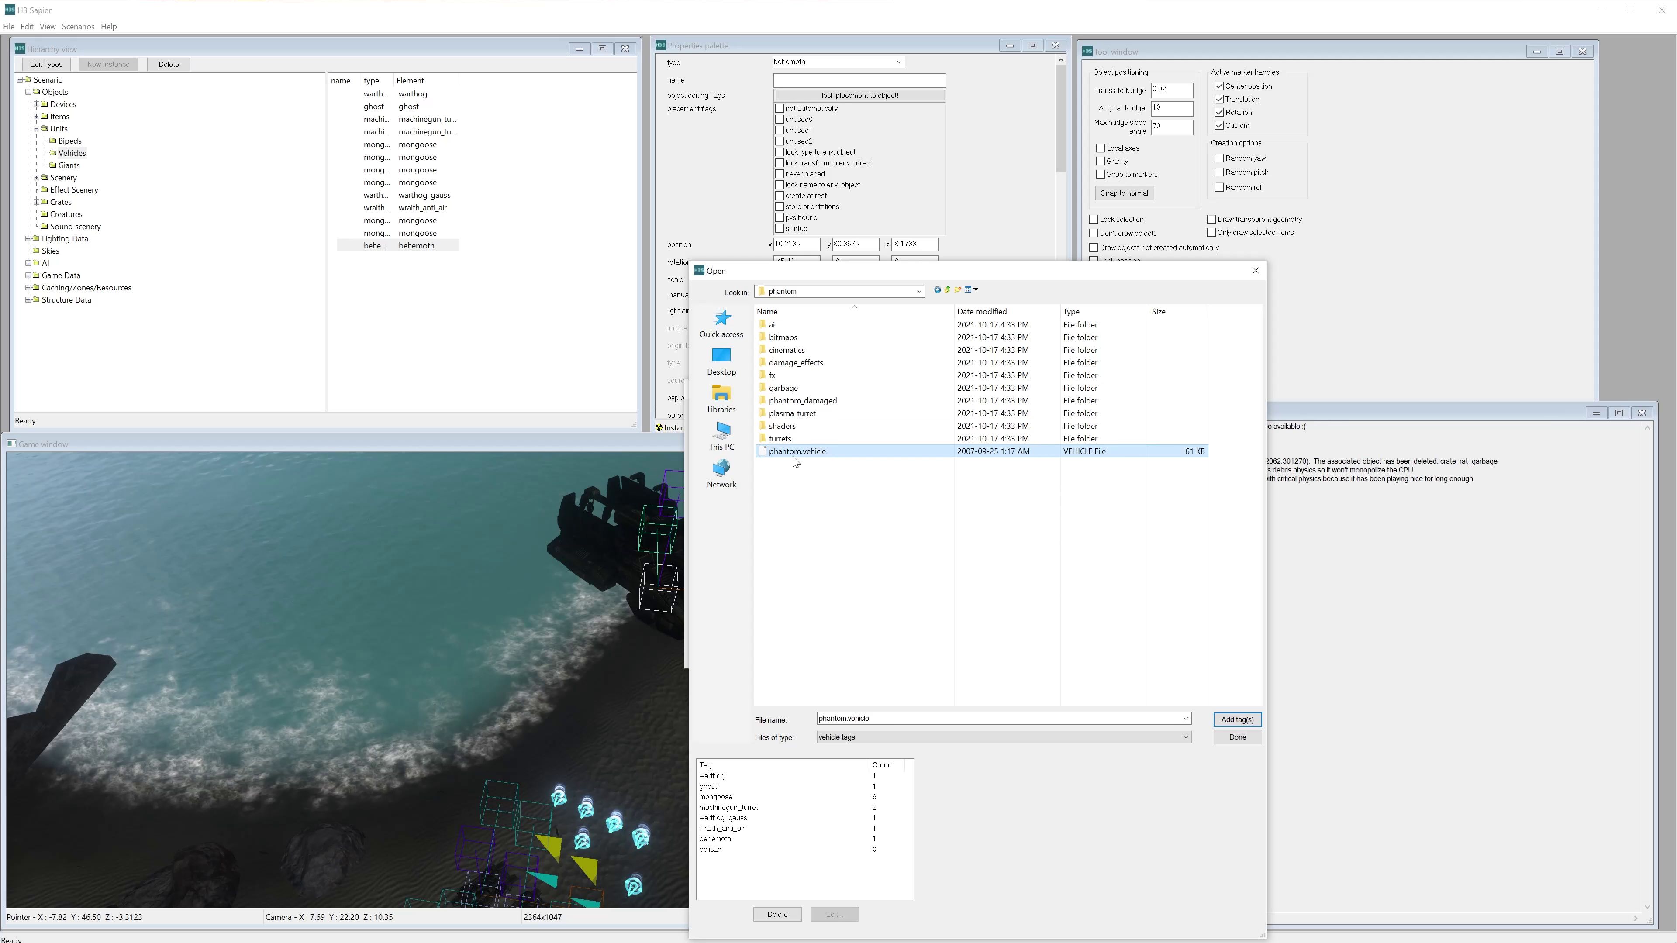
{"action": "left_click", "coordinate": [1245, 742]}
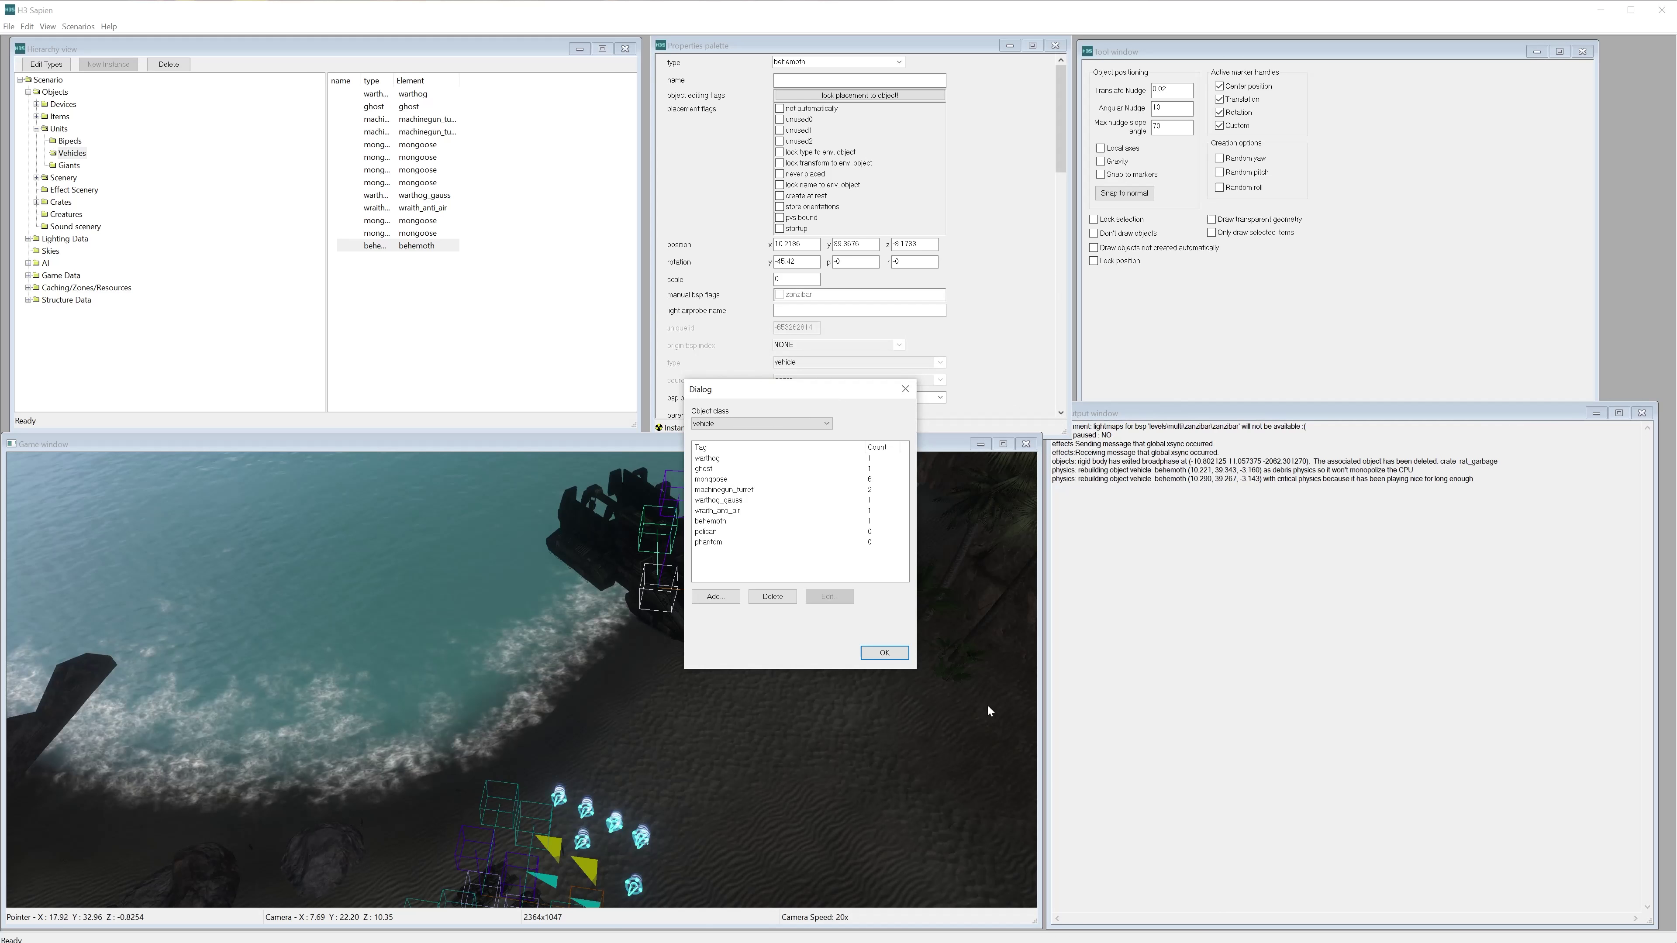
{"action": "left_click", "coordinate": [893, 653]}
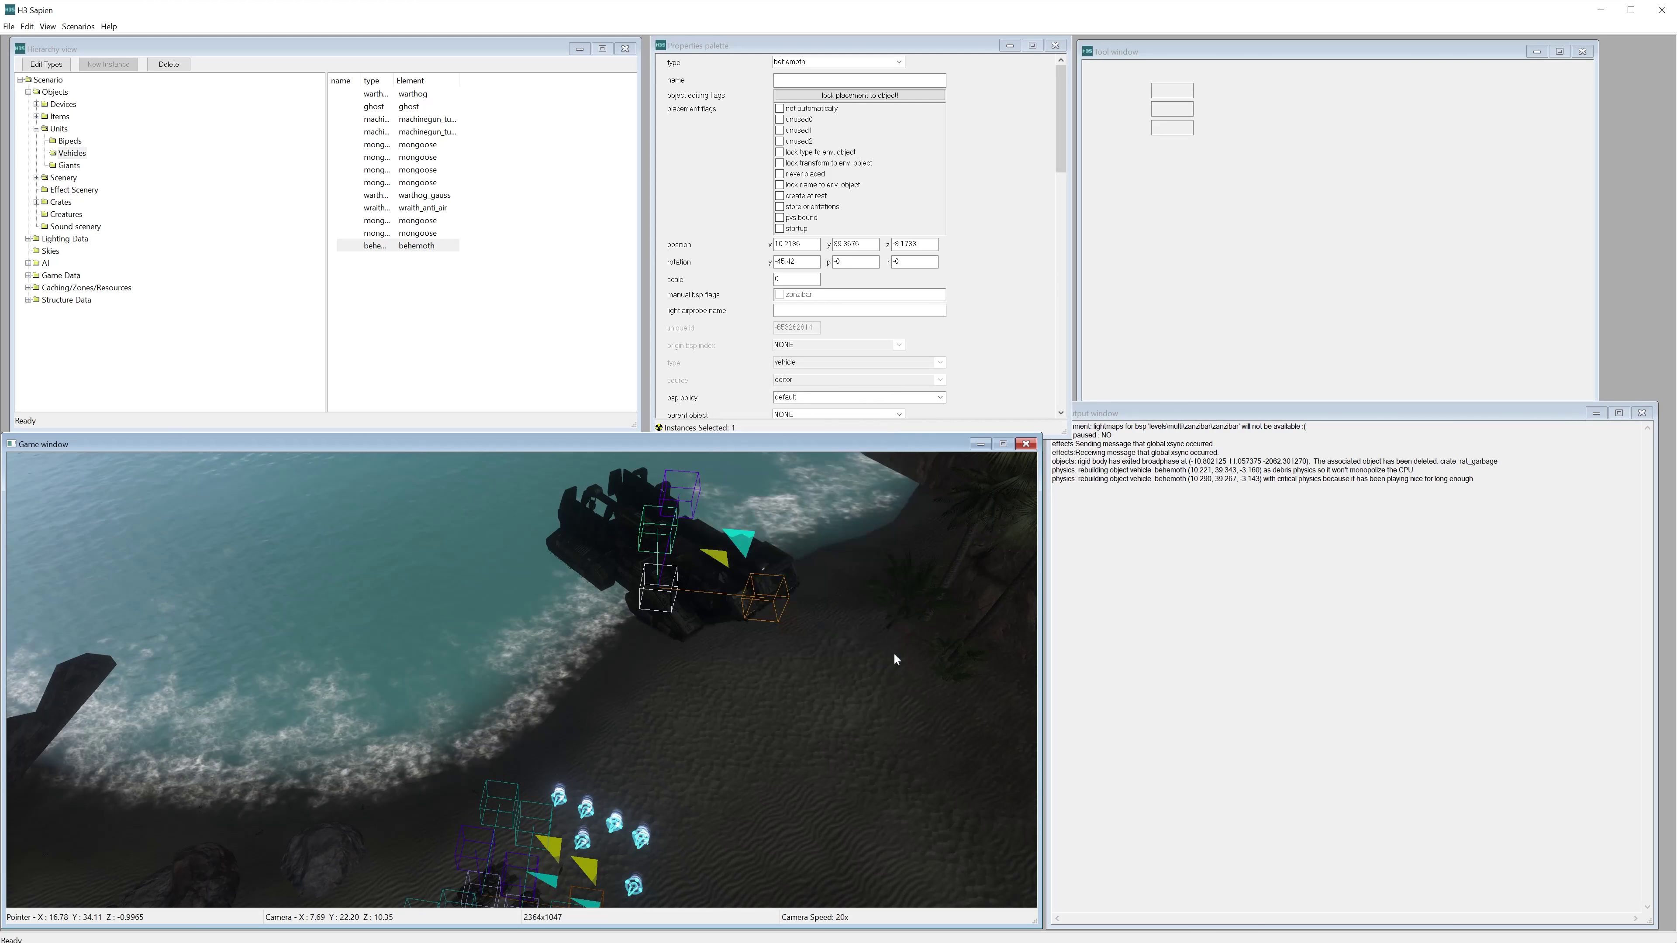
Place two more vehicles along the shoreline and set the type of the middle one to phantom
{"action": "right_click", "coordinate": [501, 659]}
{"action": "right_click", "coordinate": [270, 712]}
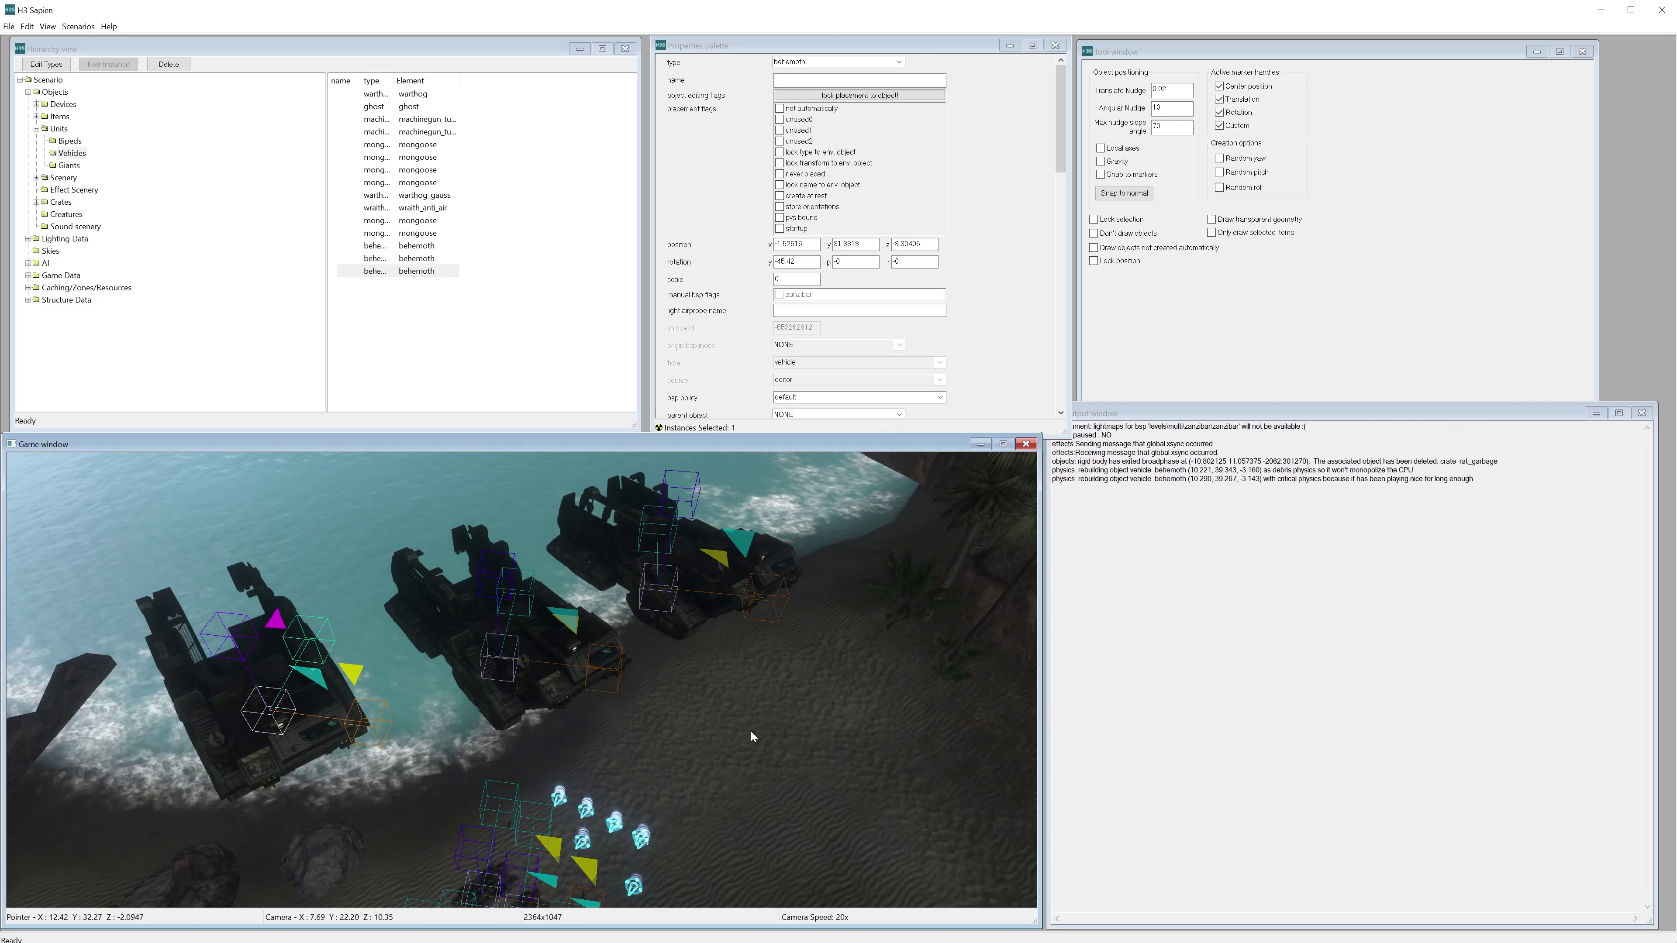
{"action": "mouse_move", "coordinate": [753, 738]}
{"action": "middle_mouse_down"}
{"action": "mouse_move", "coordinate": [595, 737]}
{"action": "mouse_move", "coordinate": [575, 717]}
{"action": "middle_mouse_up"}
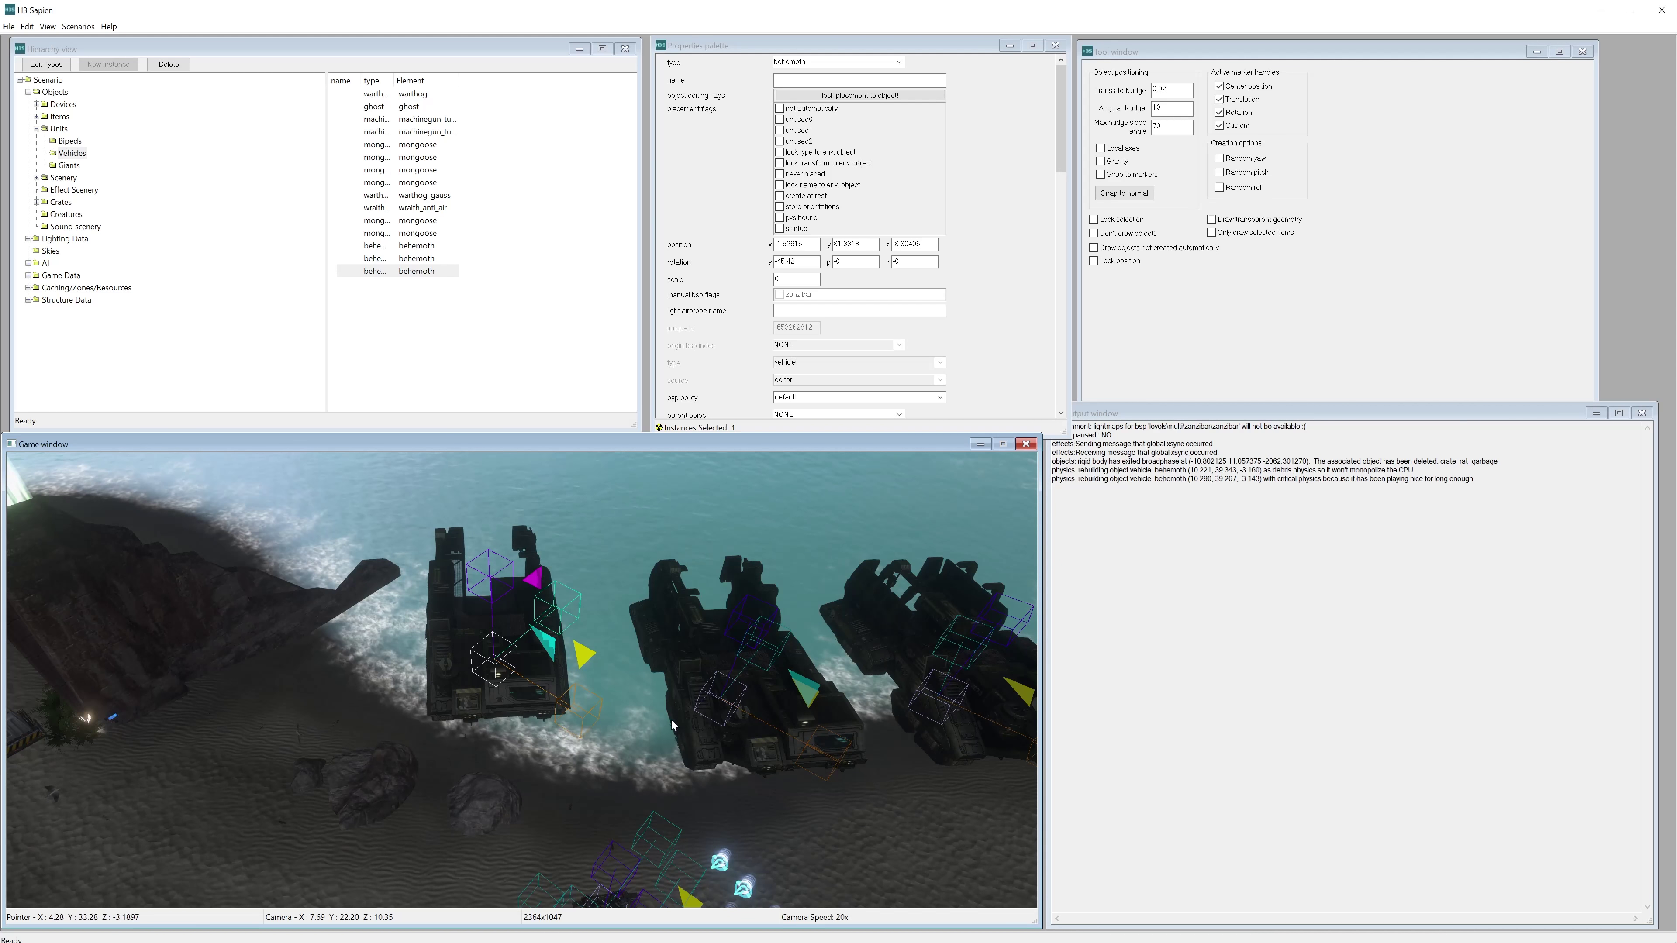
{"action": "left_click", "coordinate": [716, 730]}
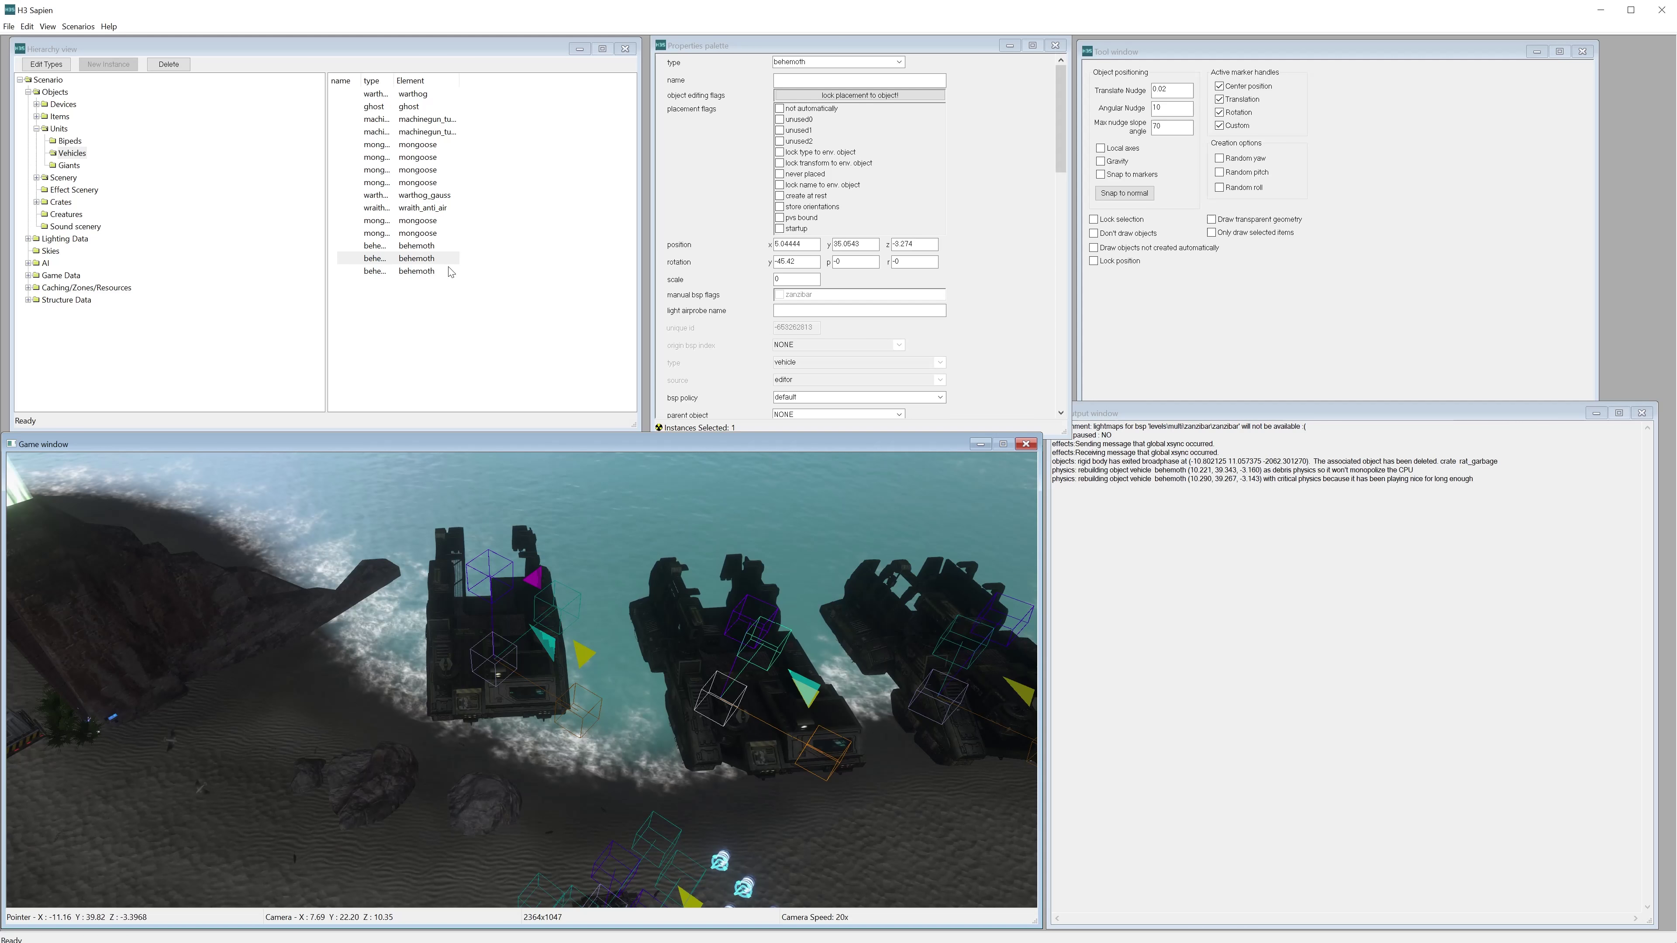
{"action": "left_click", "coordinate": [899, 62]}
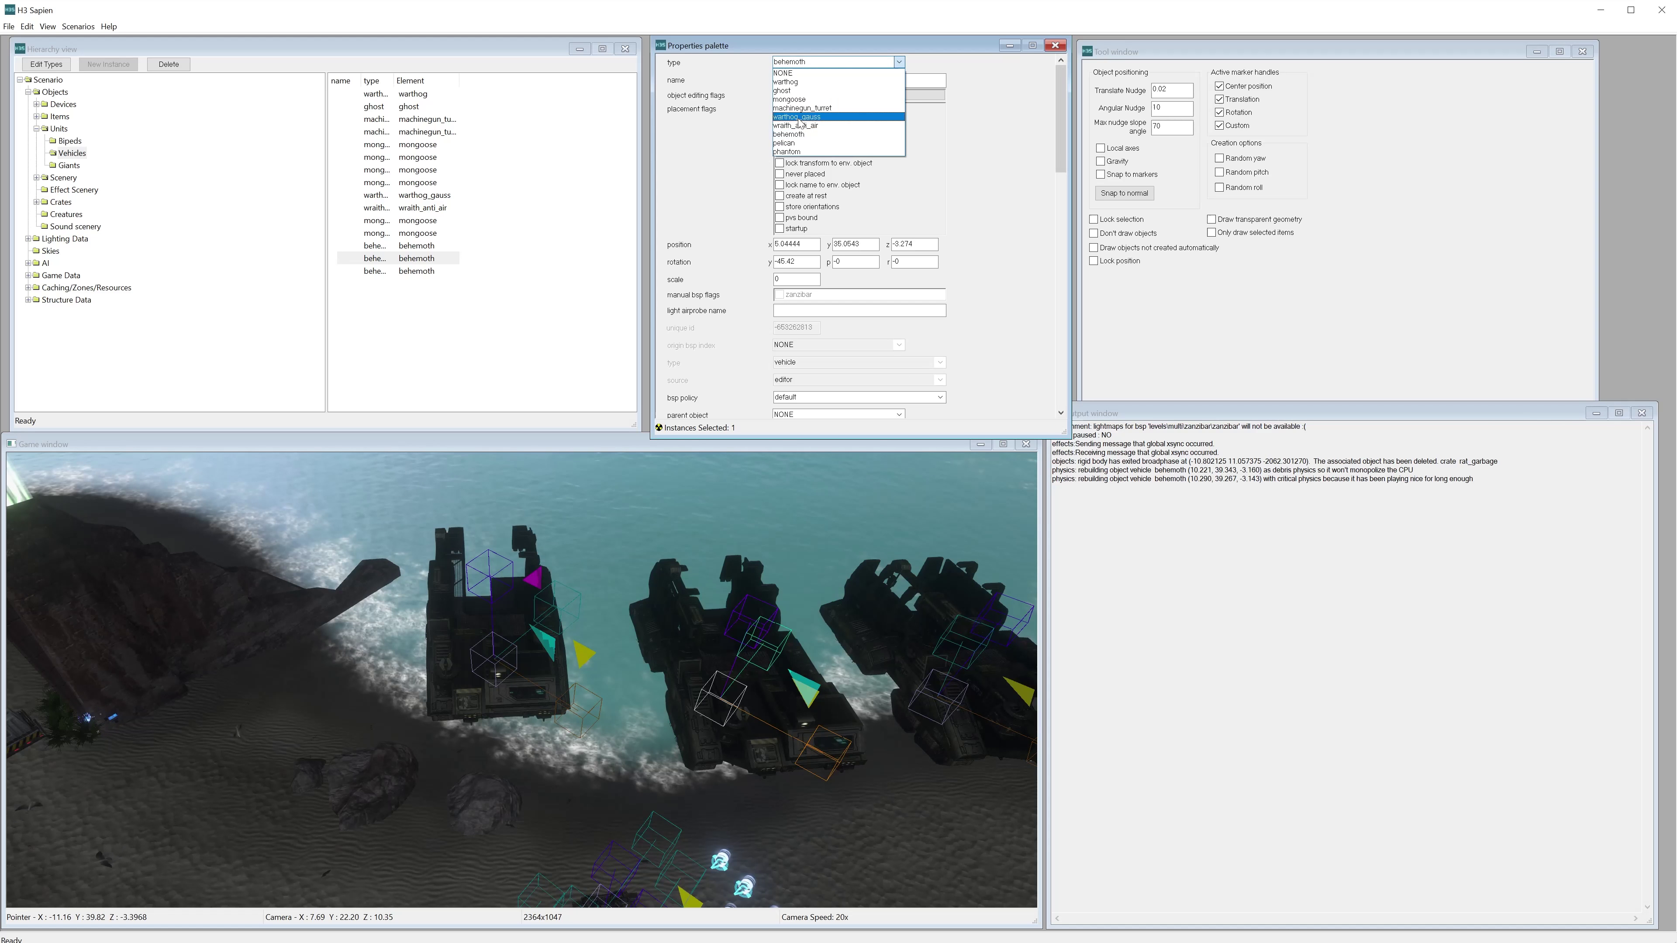
{"action": "left_click", "coordinate": [795, 152]}
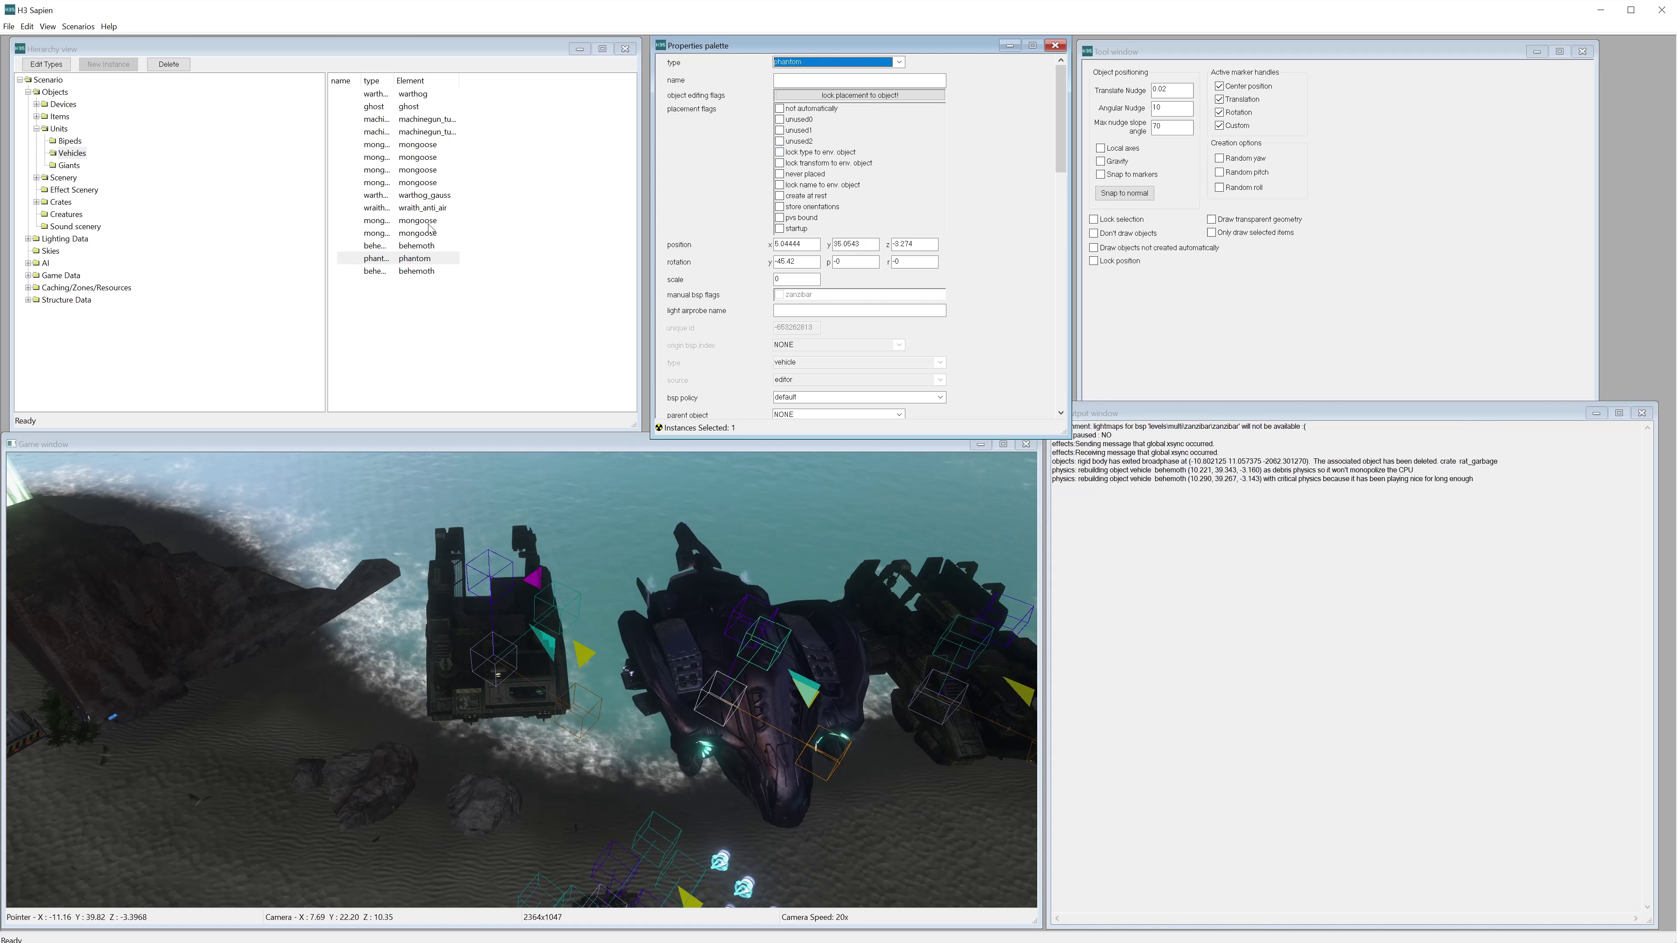
Set the type of the last placed vehicle to pelican
{"action": "left_click", "coordinate": [392, 271]}
{"action": "left_click", "coordinate": [899, 62]}
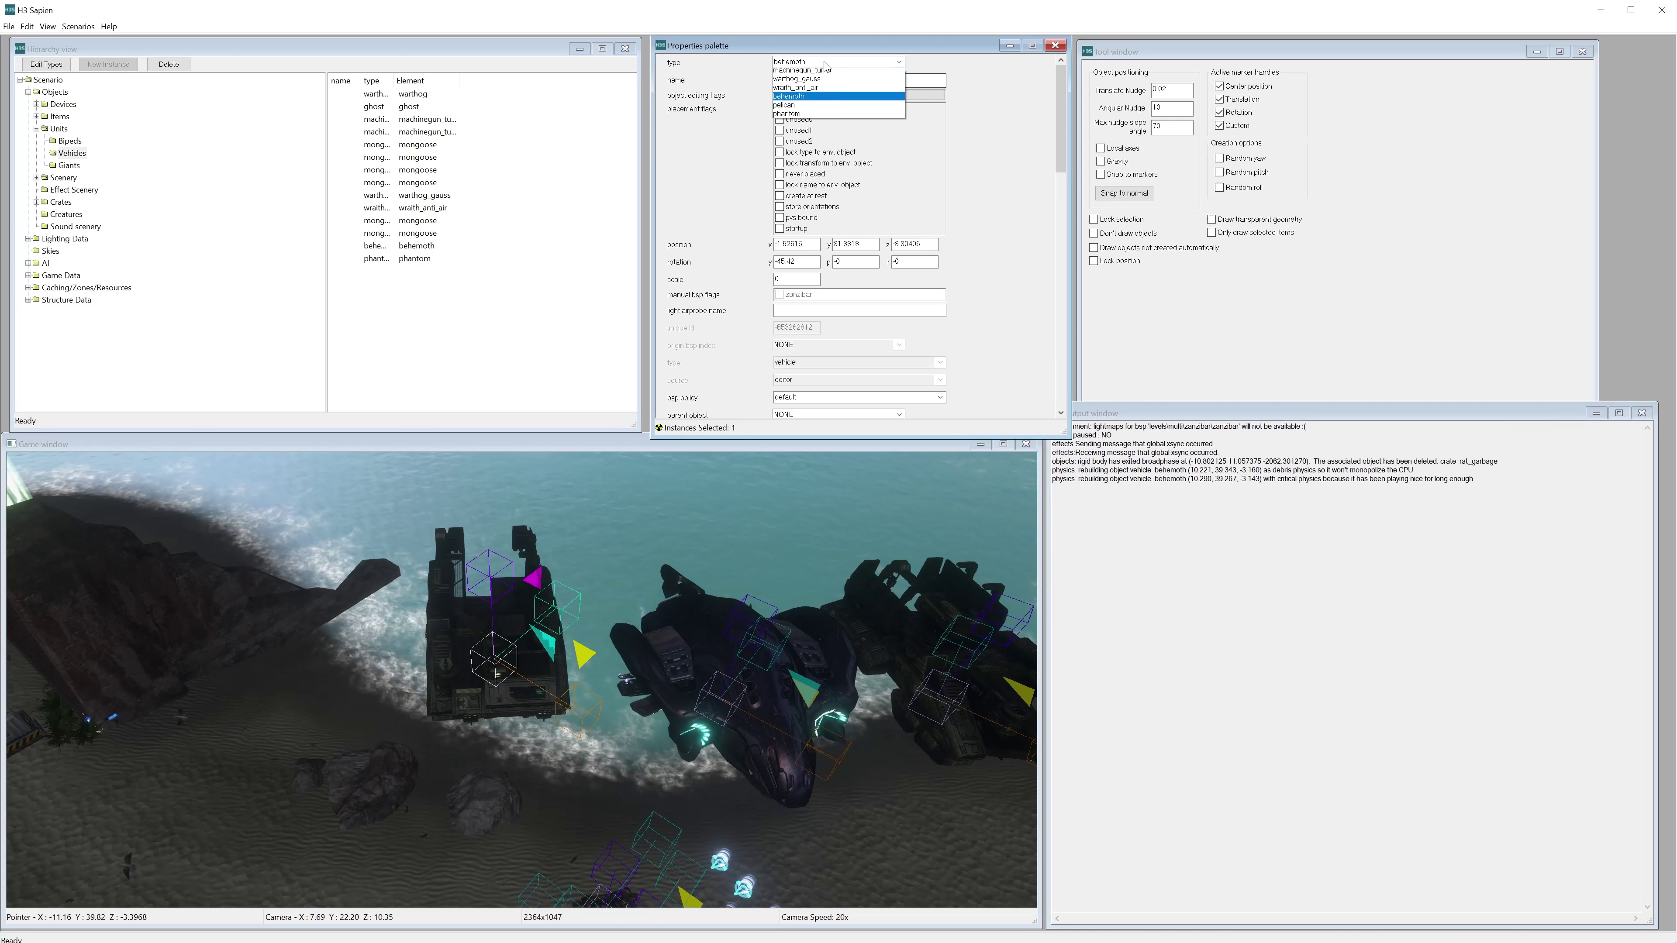
{"action": "left_click", "coordinate": [807, 143]}
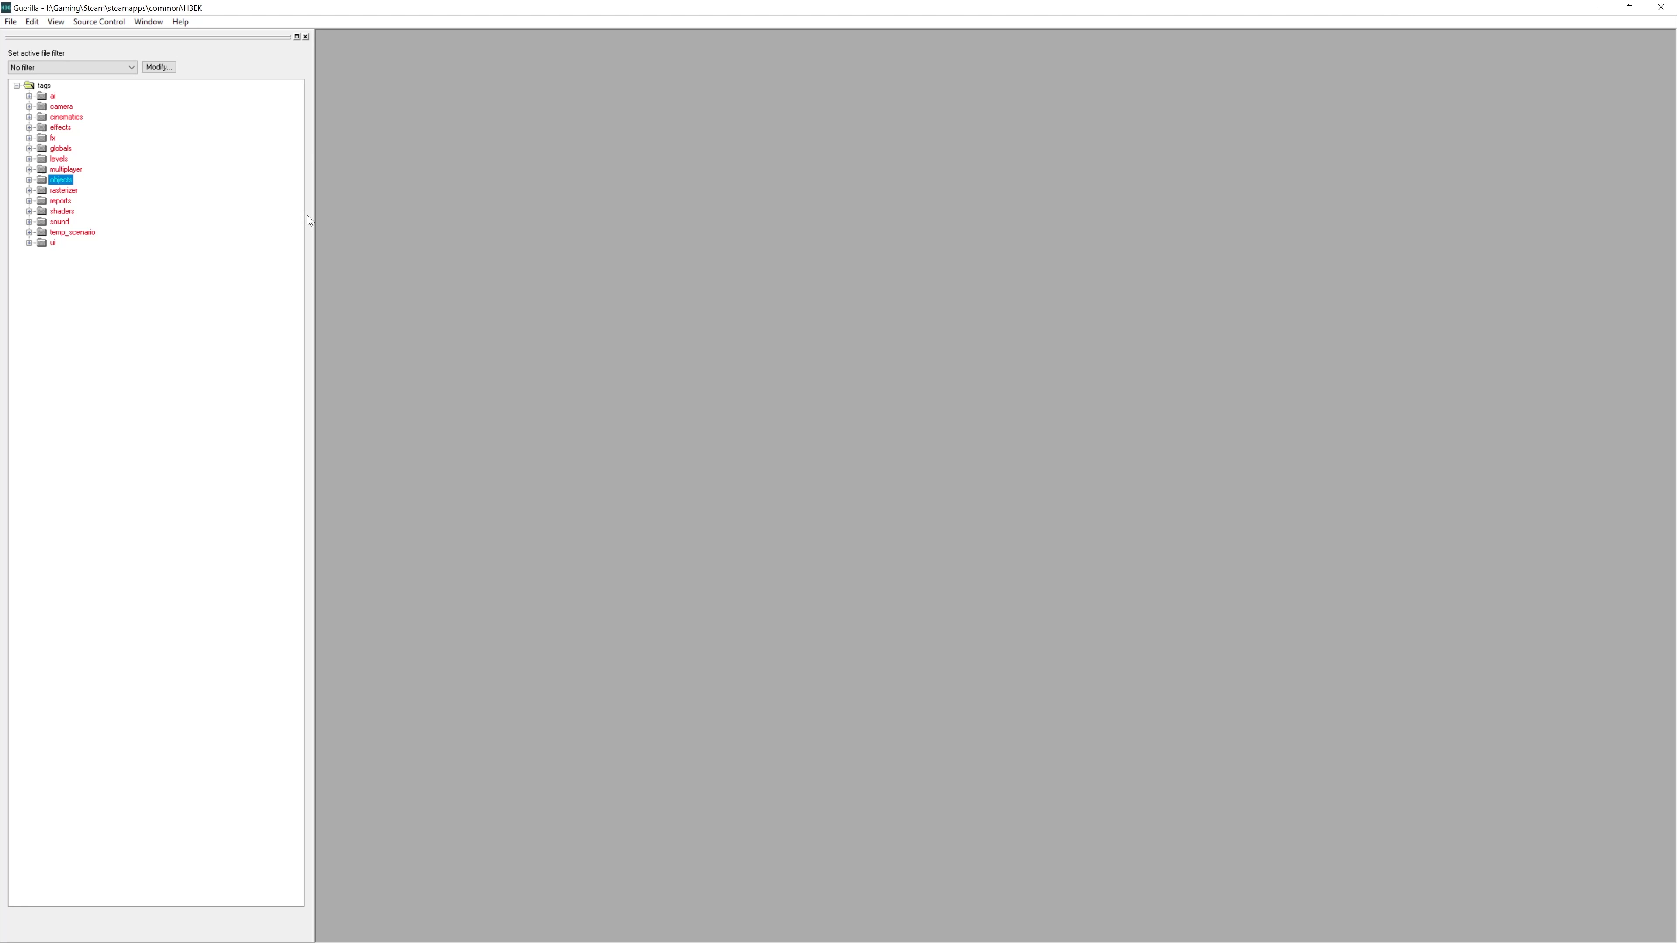
Open the pelican.physics_model tag from the objects/vehicles/pelican folder
{"action": "left_click", "coordinate": [30, 181]}
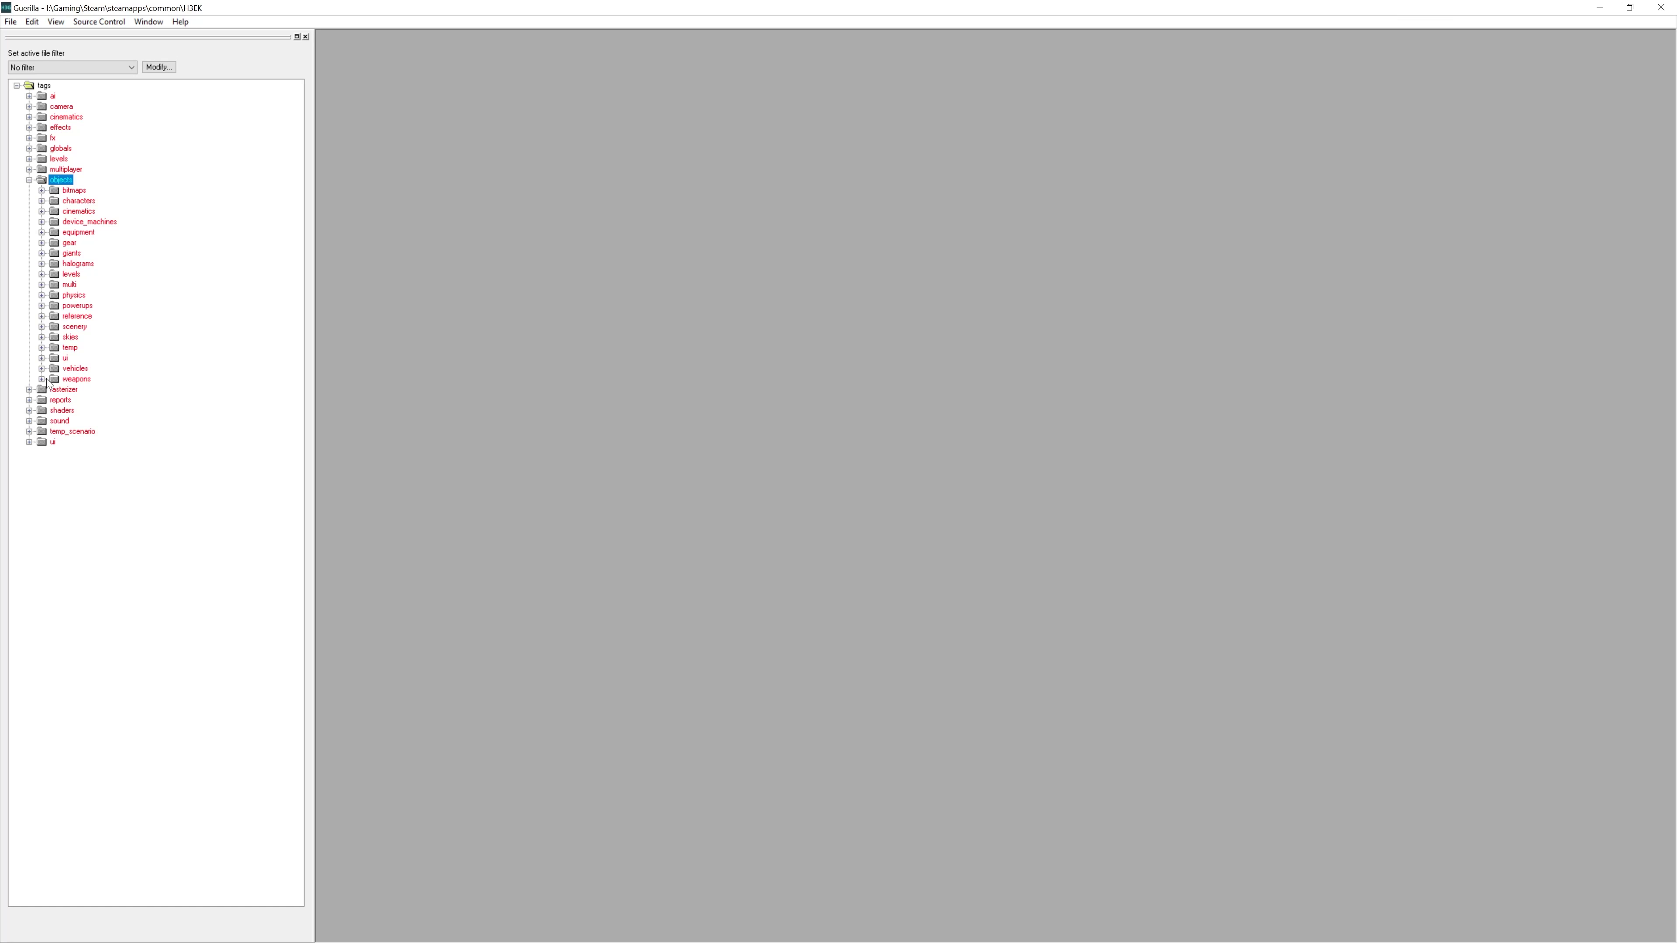
{"action": "left_click", "coordinate": [41, 369]}
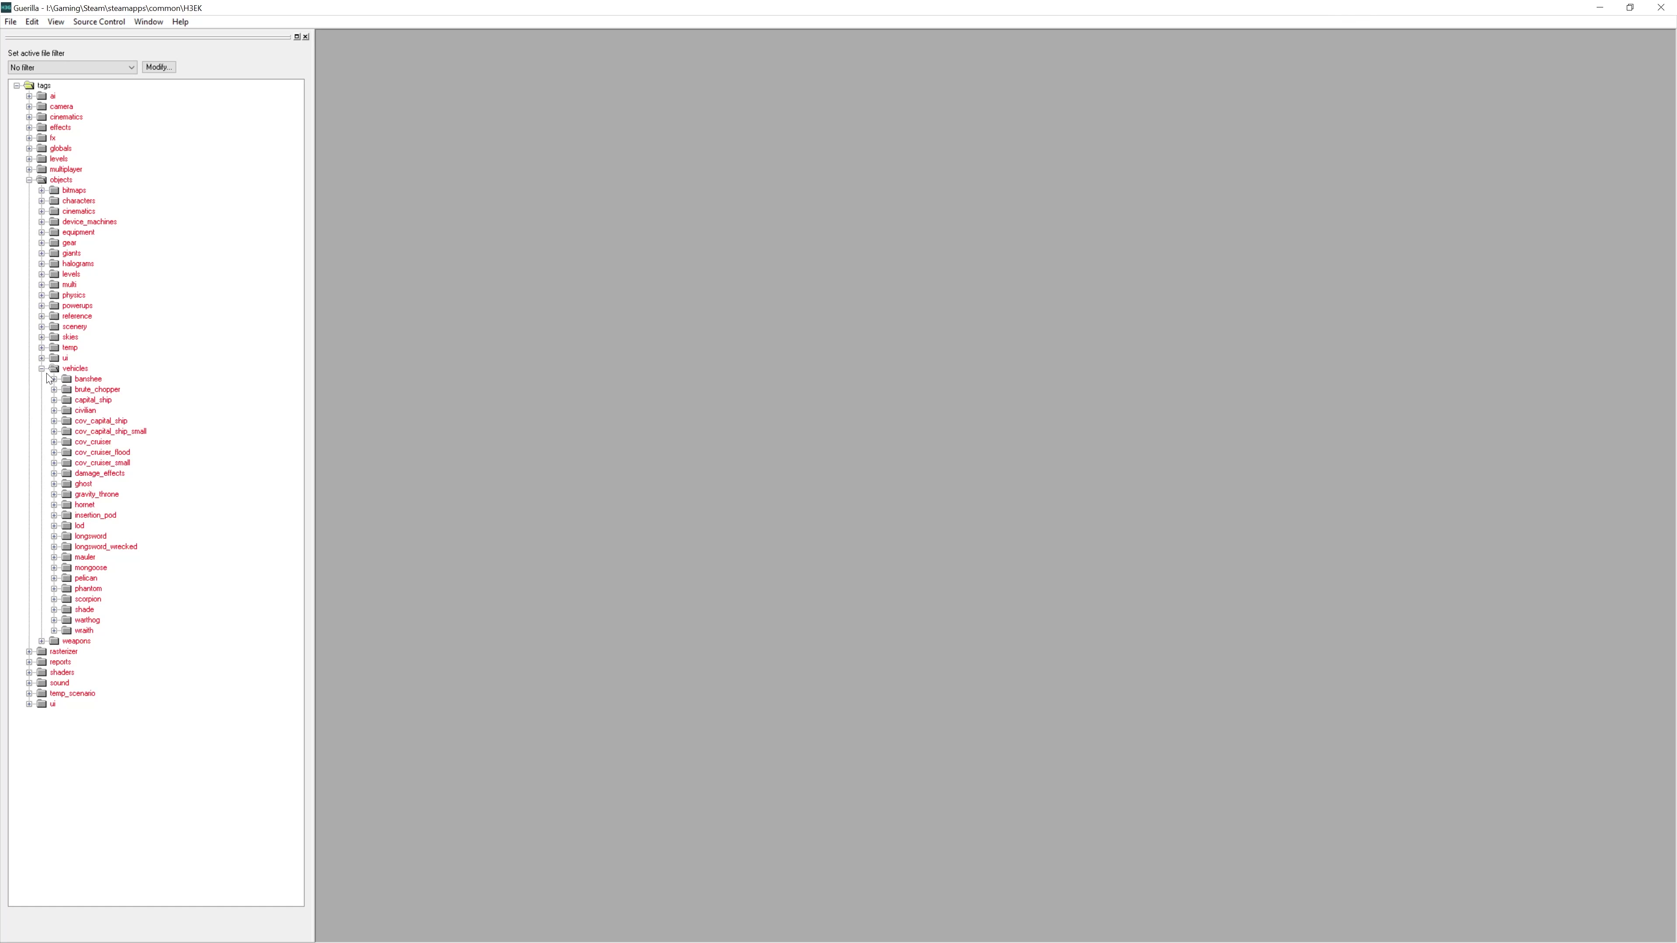
{"action": "left_click", "coordinate": [54, 578]}
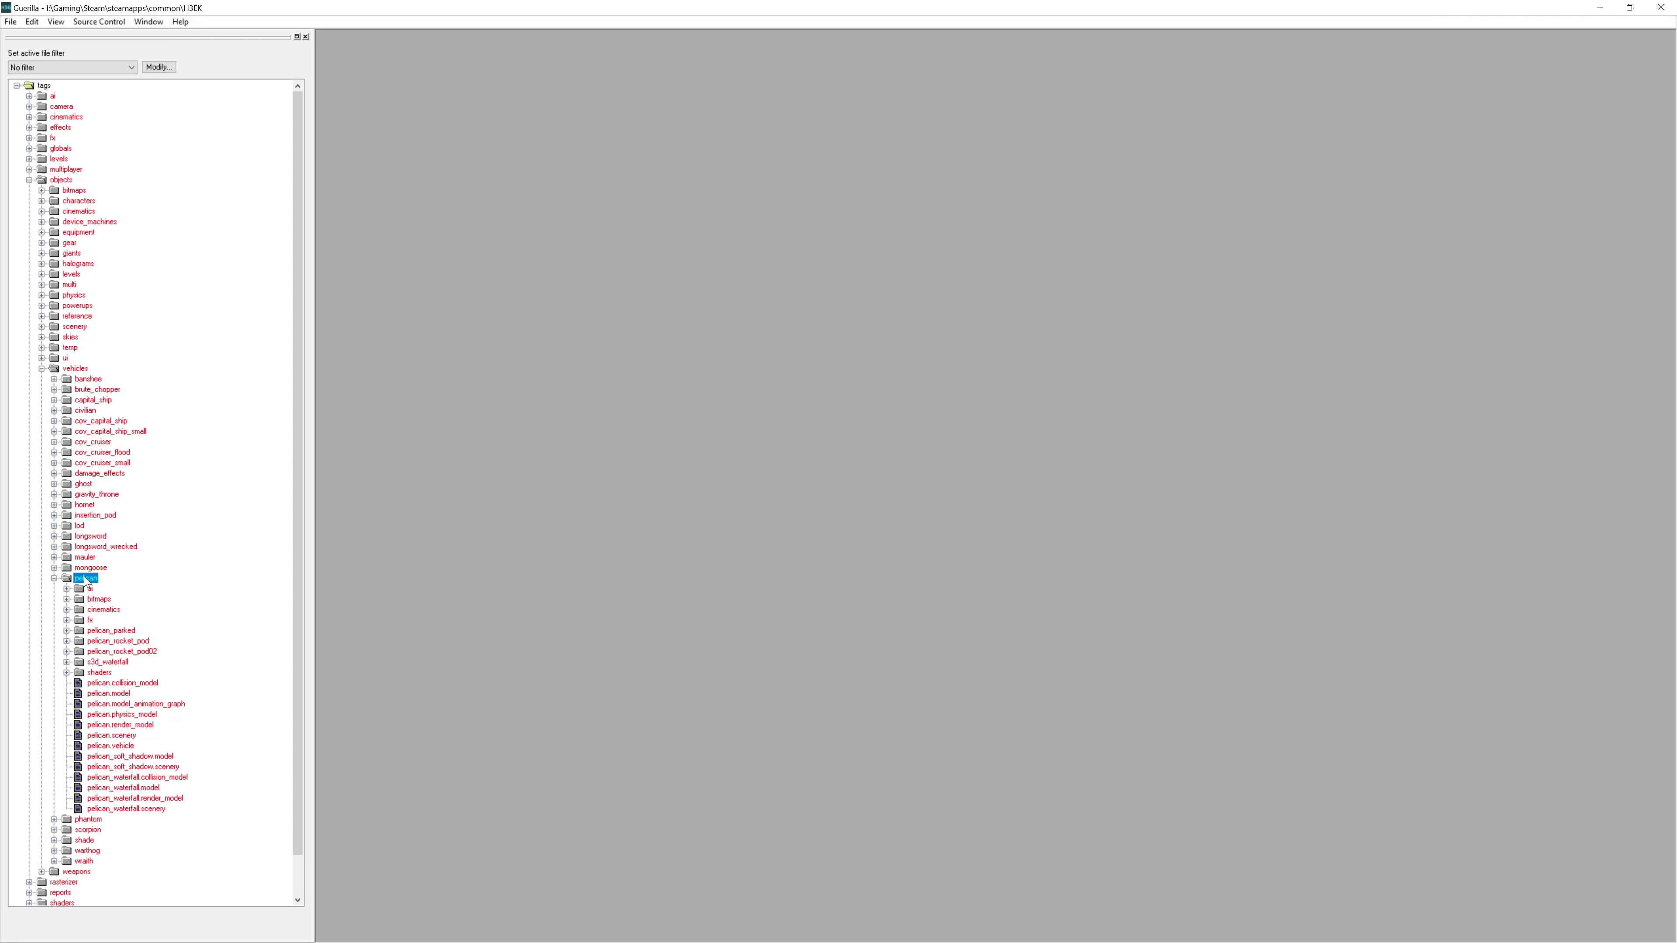
{"action": "left_click", "coordinate": [99, 716]}
{"action": "double_click", "coordinate": [100, 715]}
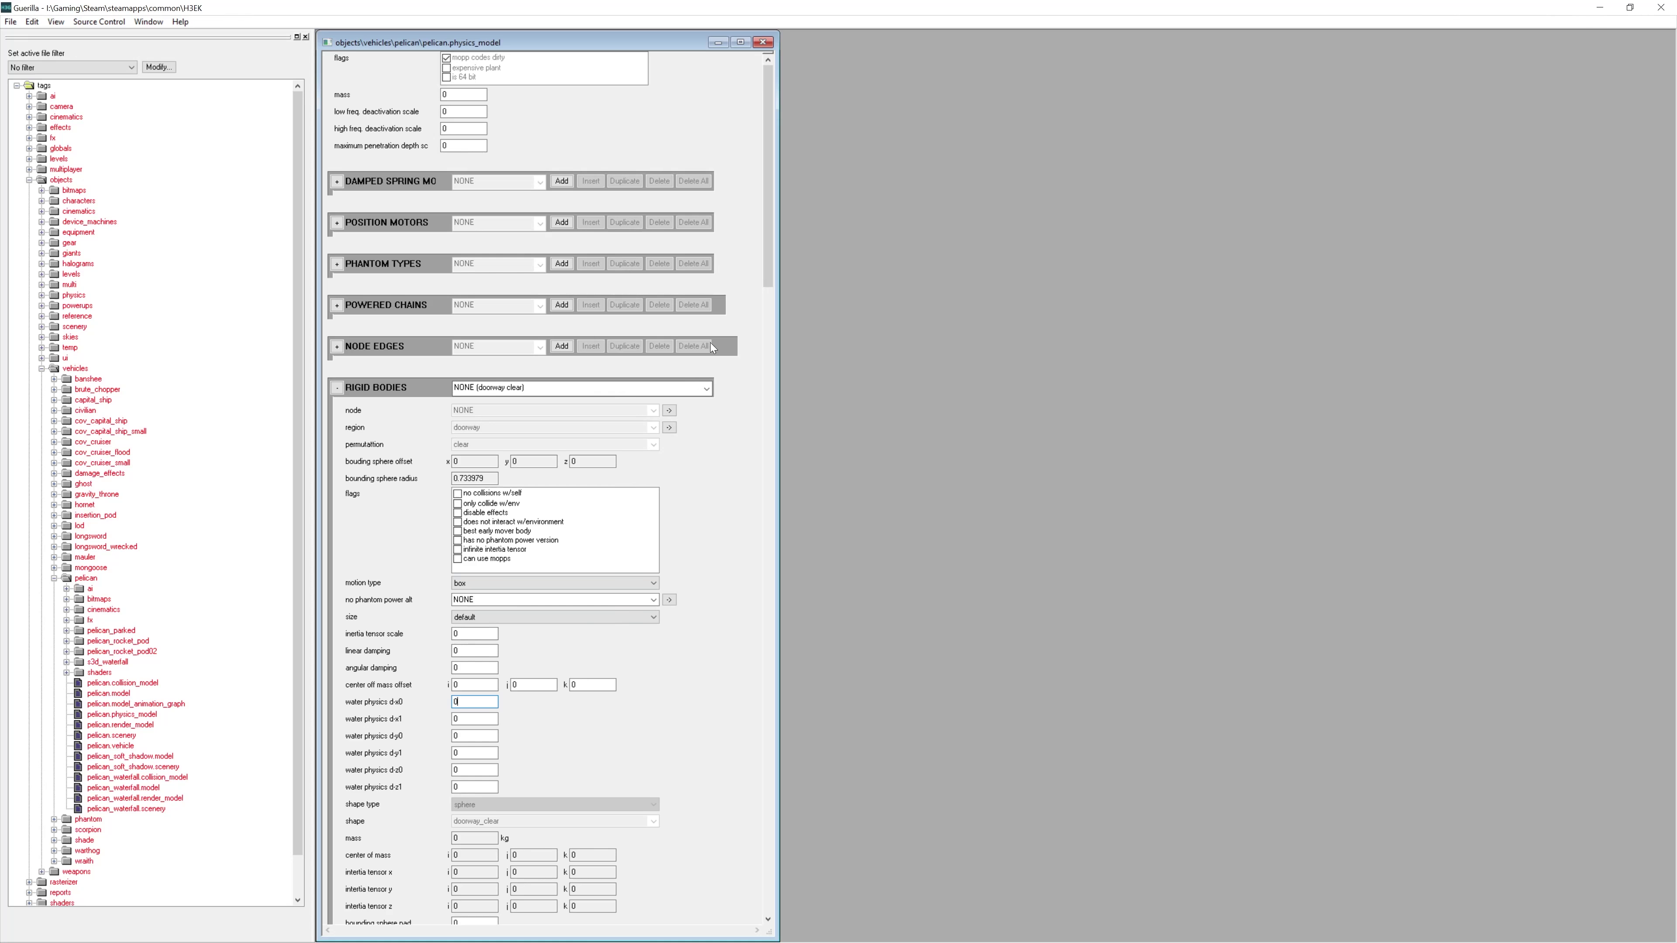
Set the proxy collision group of the hard_metal_solid_hum_pelican material to NONE and save the physics model
{"action": "left_click_drag", "start_coordinate": [770, 250], "coordinate": [738, 402]}
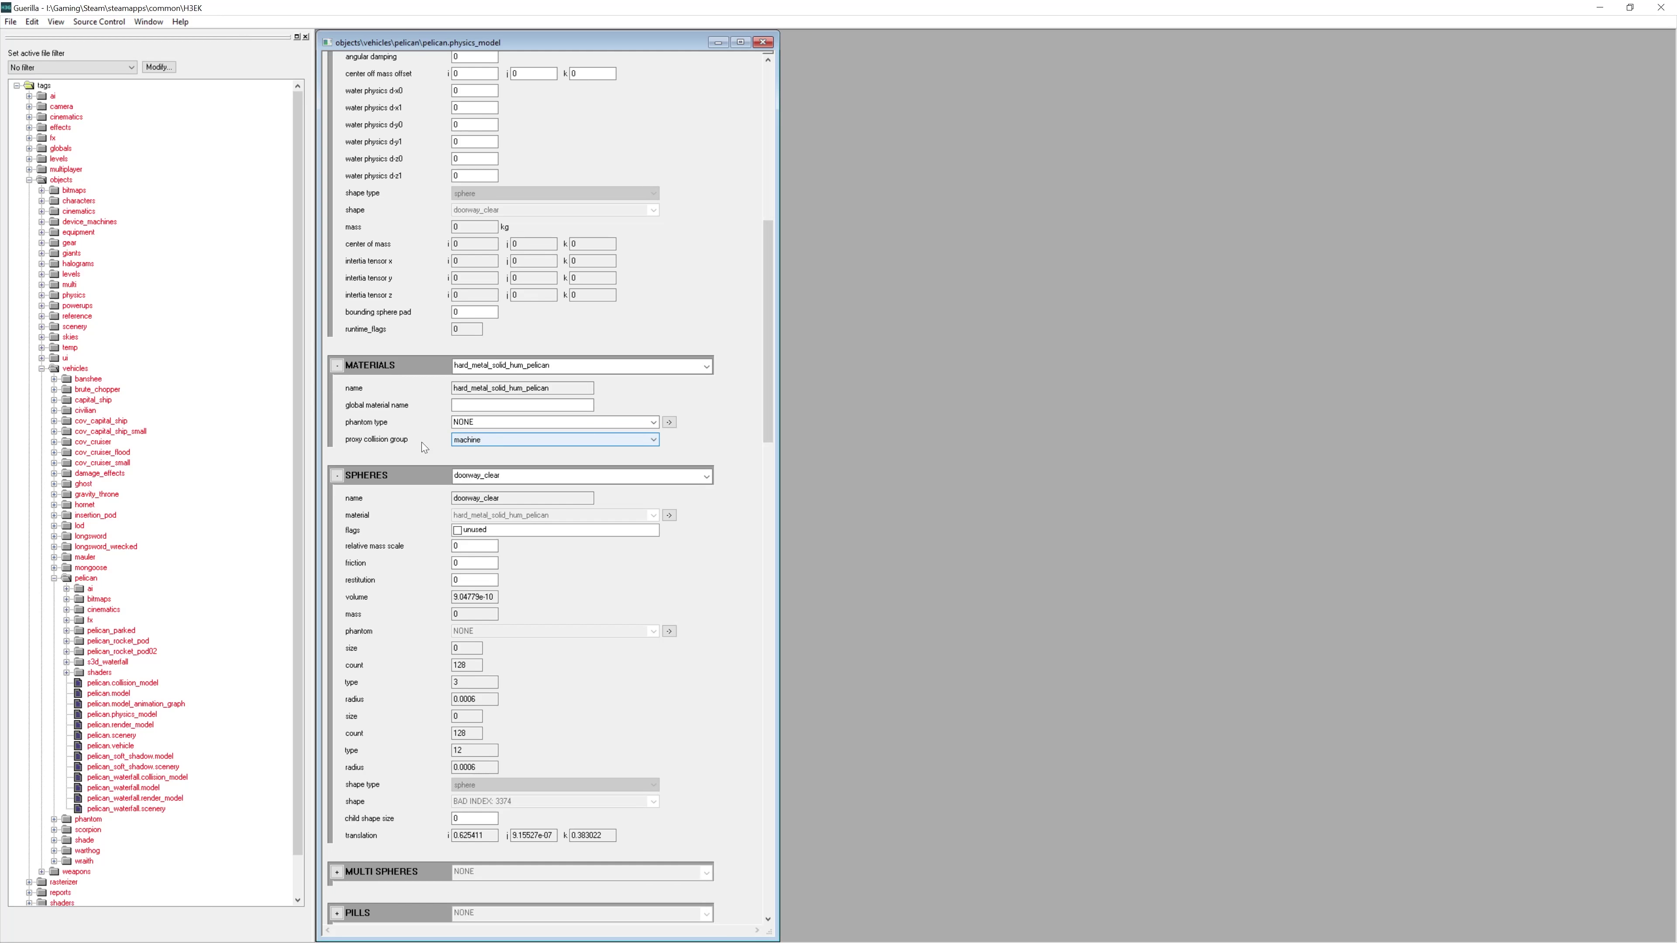
{"action": "left_click", "coordinate": [476, 439]}
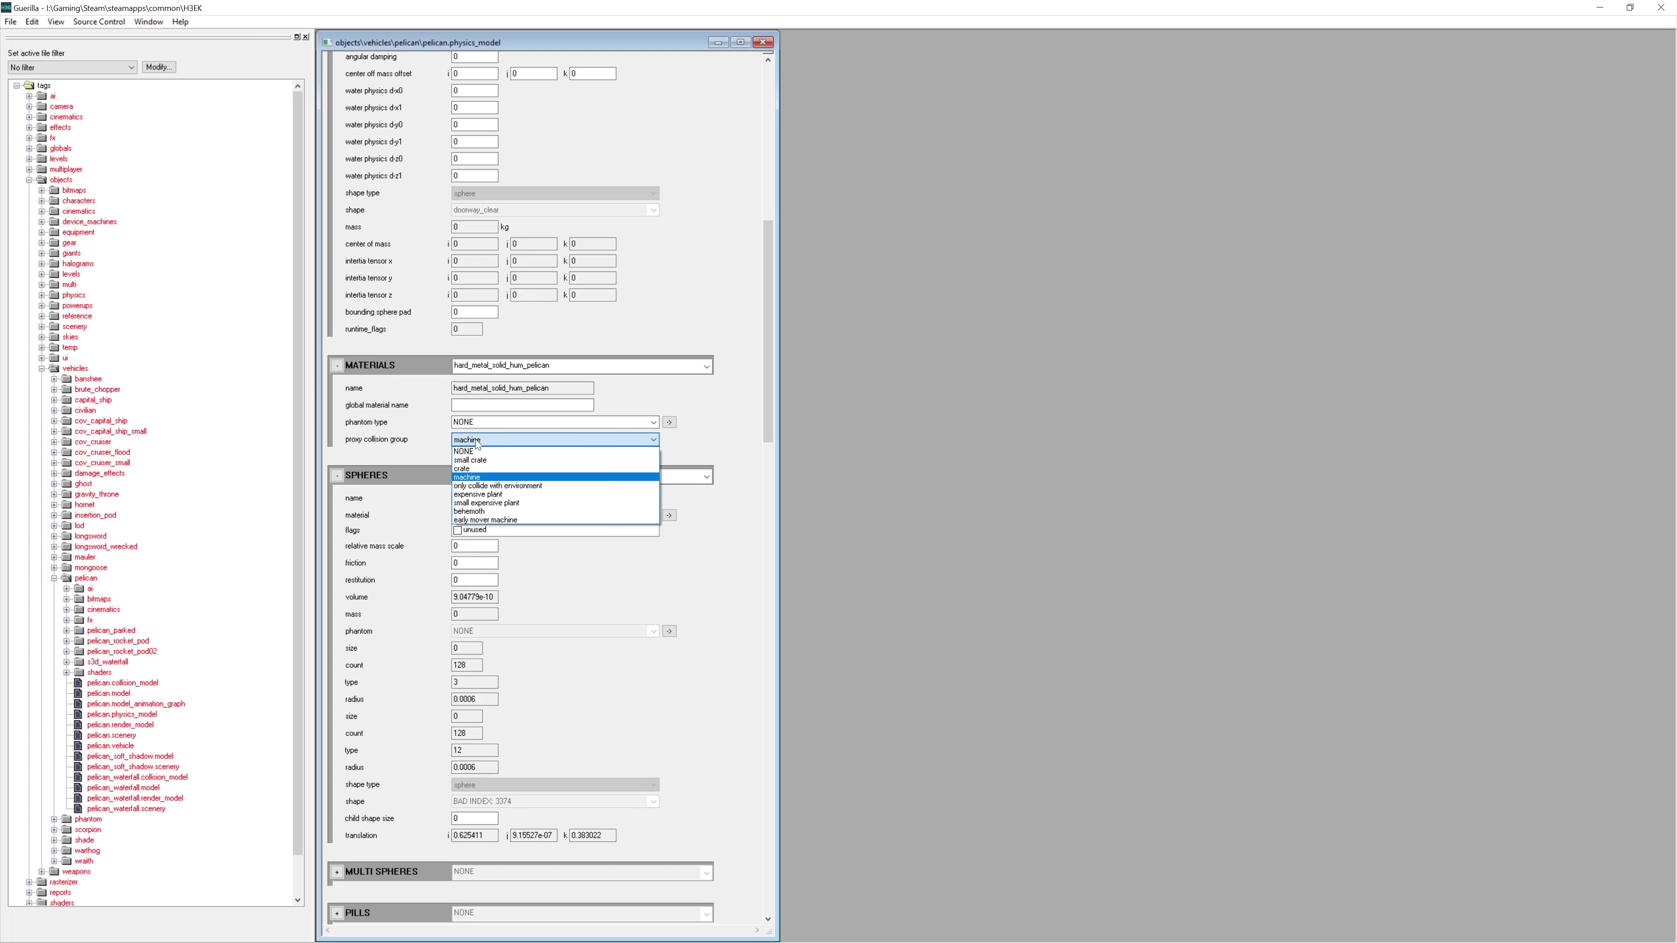
{"action": "left_click", "coordinate": [473, 451]}
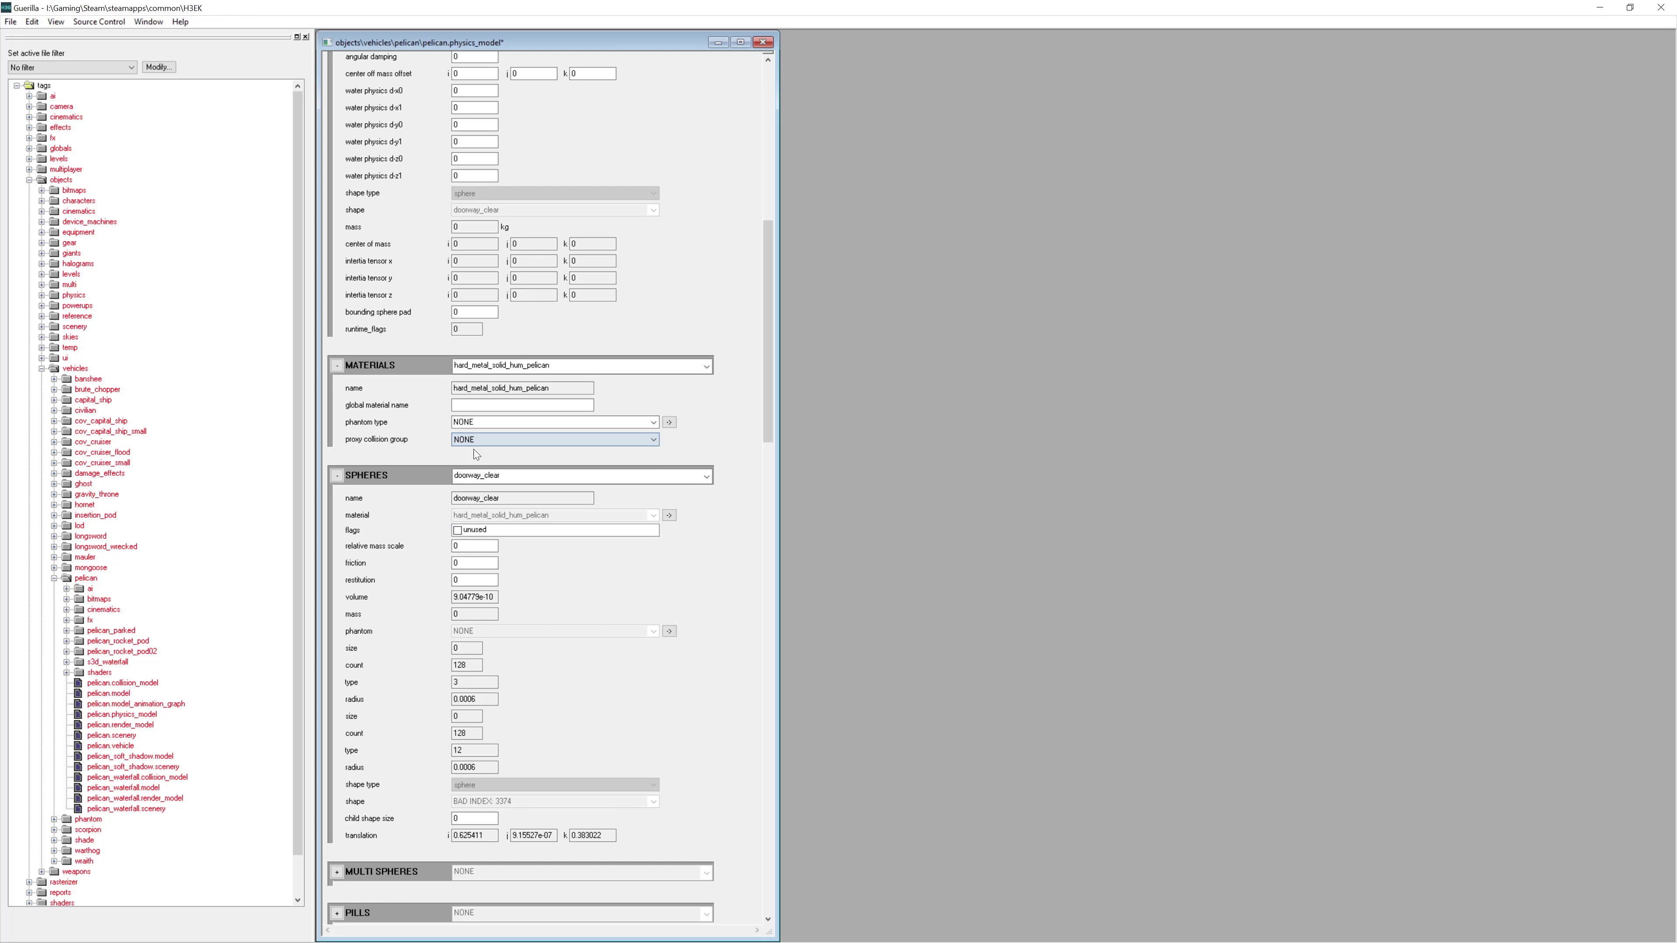
{"action": "left_click", "coordinate": [481, 366]}
{"action": "left_click", "coordinate": [605, 367]}
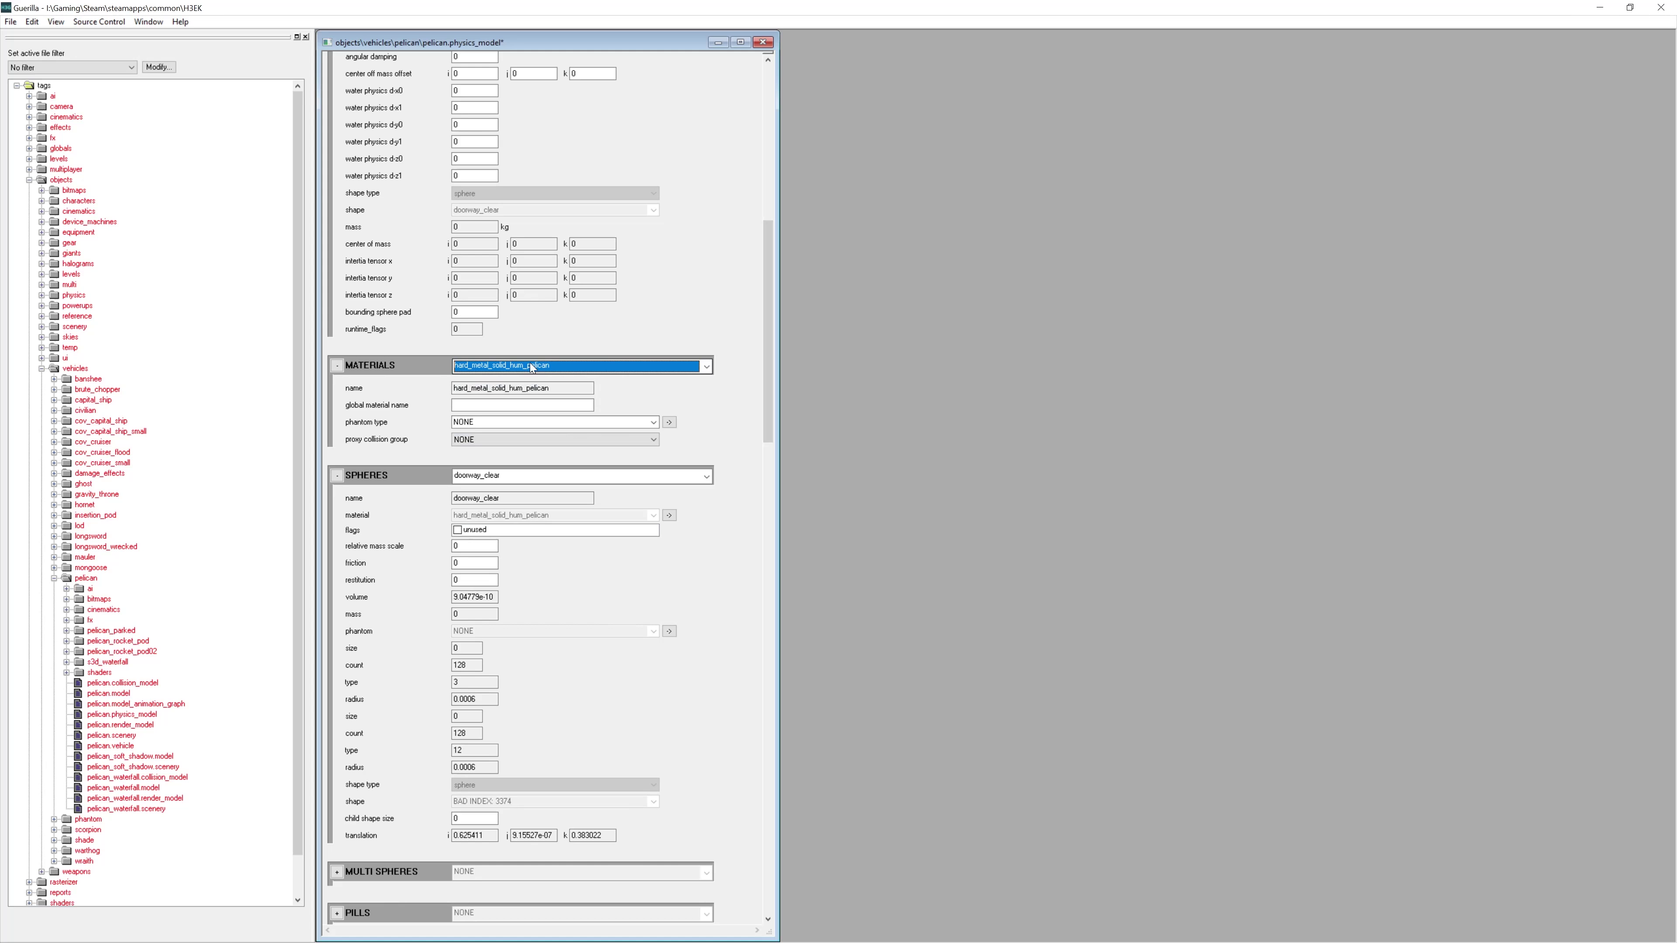
{"action": "left_click", "coordinate": [736, 600]}
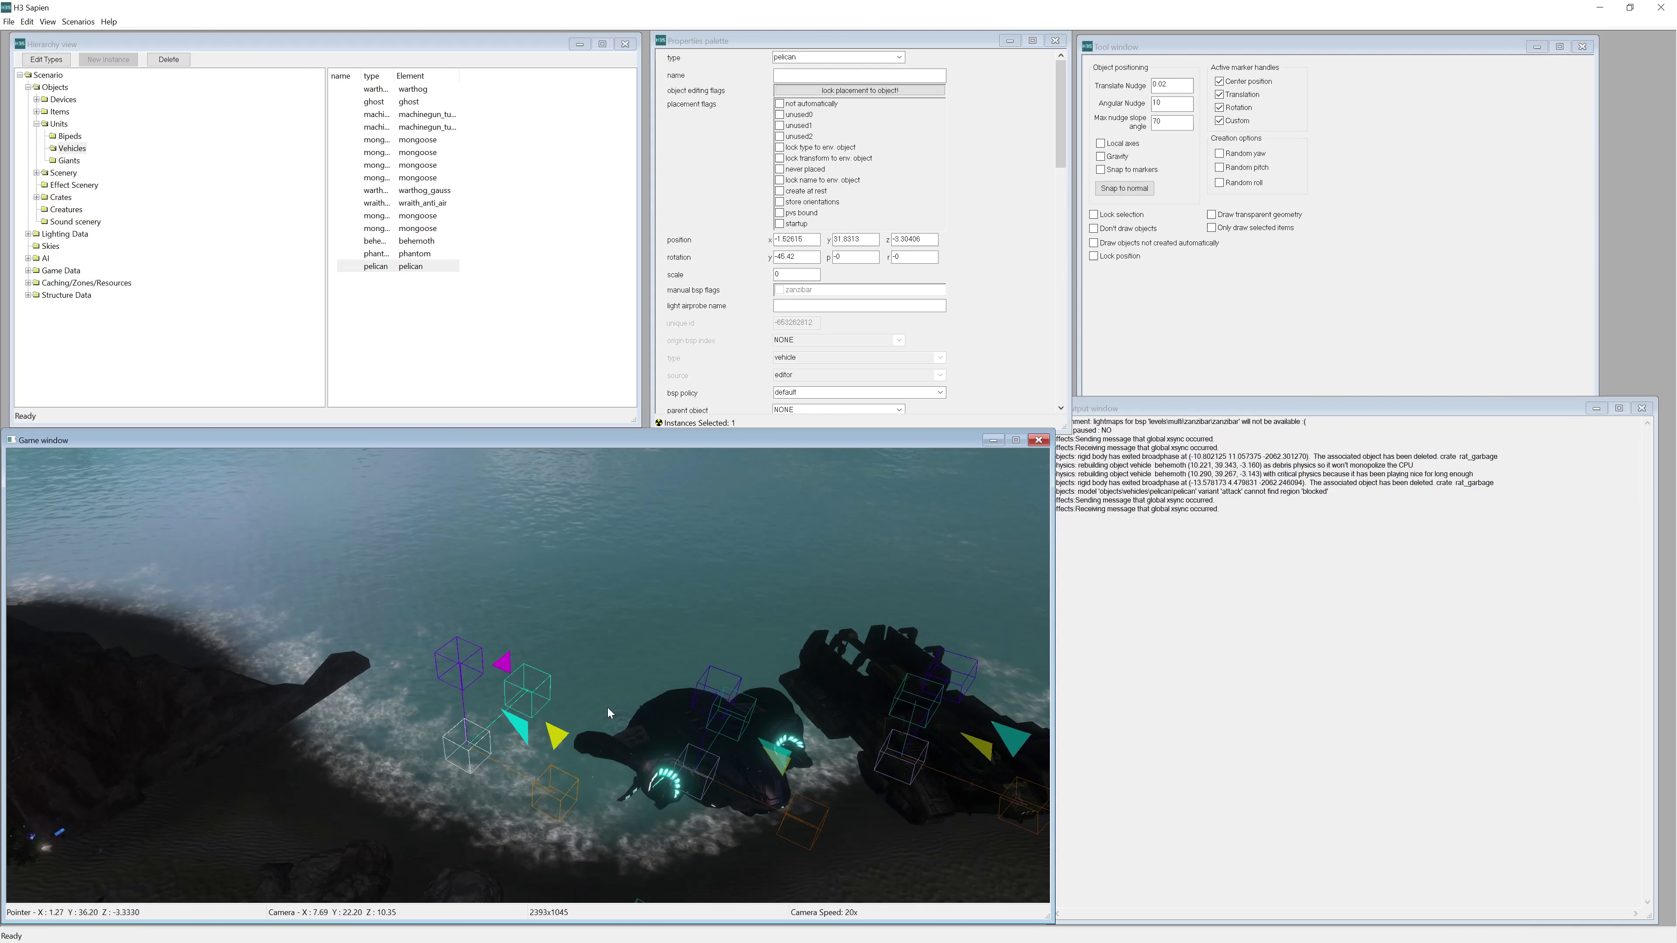
Switch to Sapien and raise the placed pelican to a z position of about -2.19
{"action": "mouse_move", "coordinate": [608, 708]}
{"action": "middle_mouse_down"}
{"action": "mouse_move", "coordinate": [608, 793]}
{"action": "mouse_move", "coordinate": [608, 708]}
{"action": "middle_mouse_up"}
{"action": "left_click", "coordinate": [474, 544]}
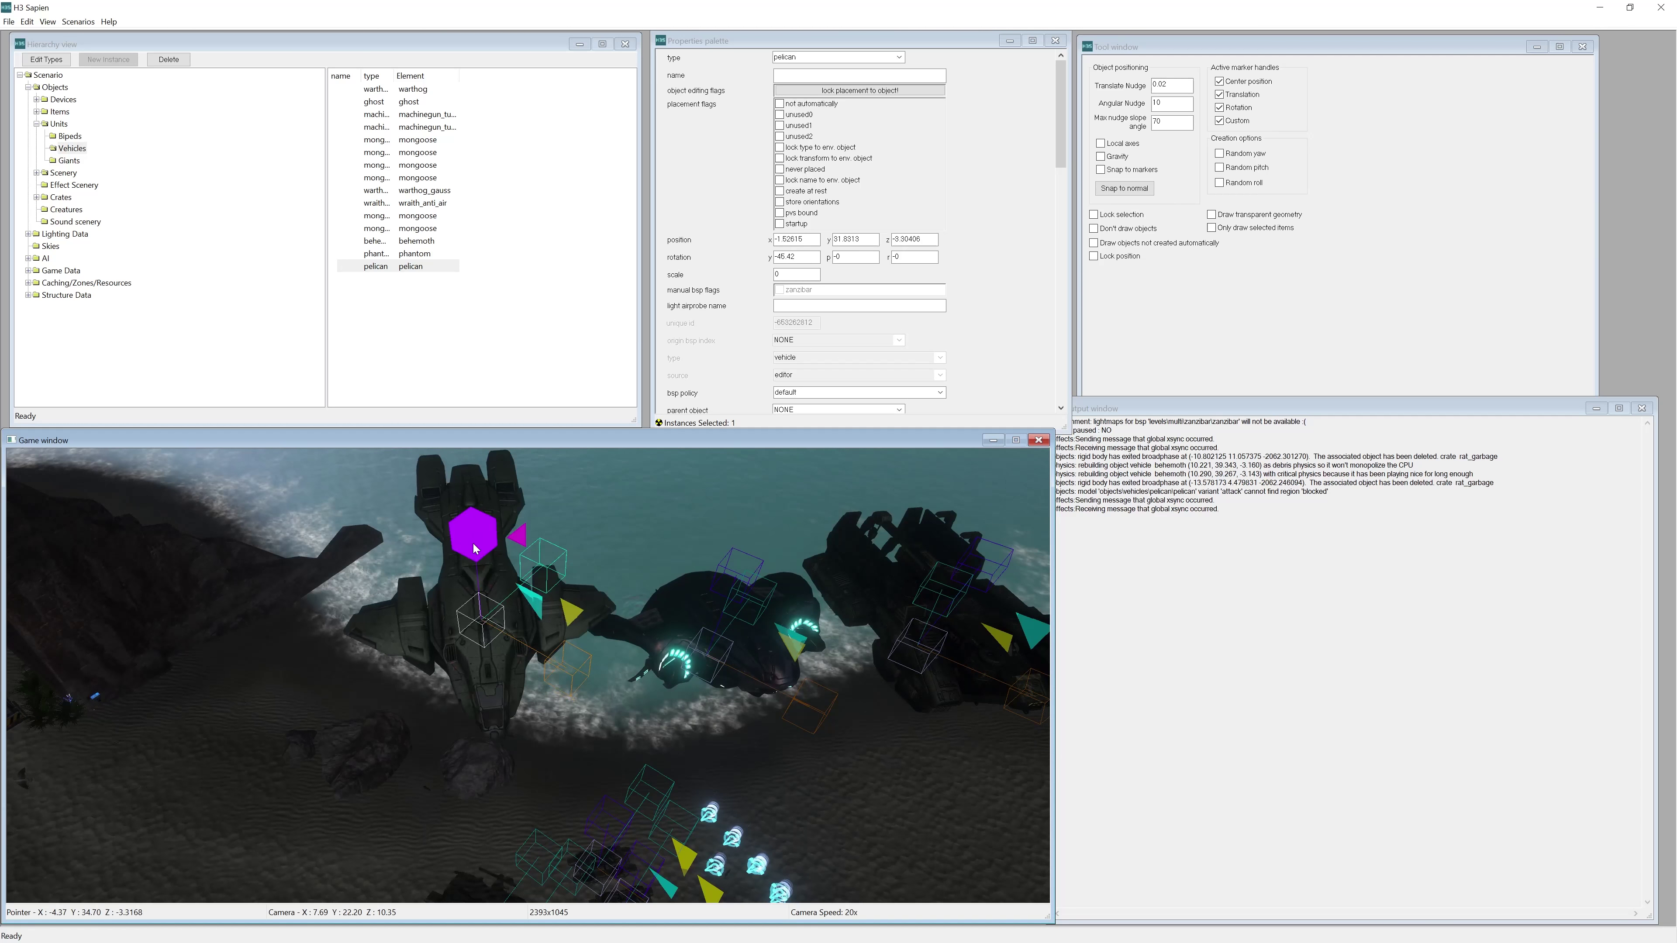
{"action": "left_click_drag", "start_coordinate": [474, 549], "coordinate": [498, 683]}
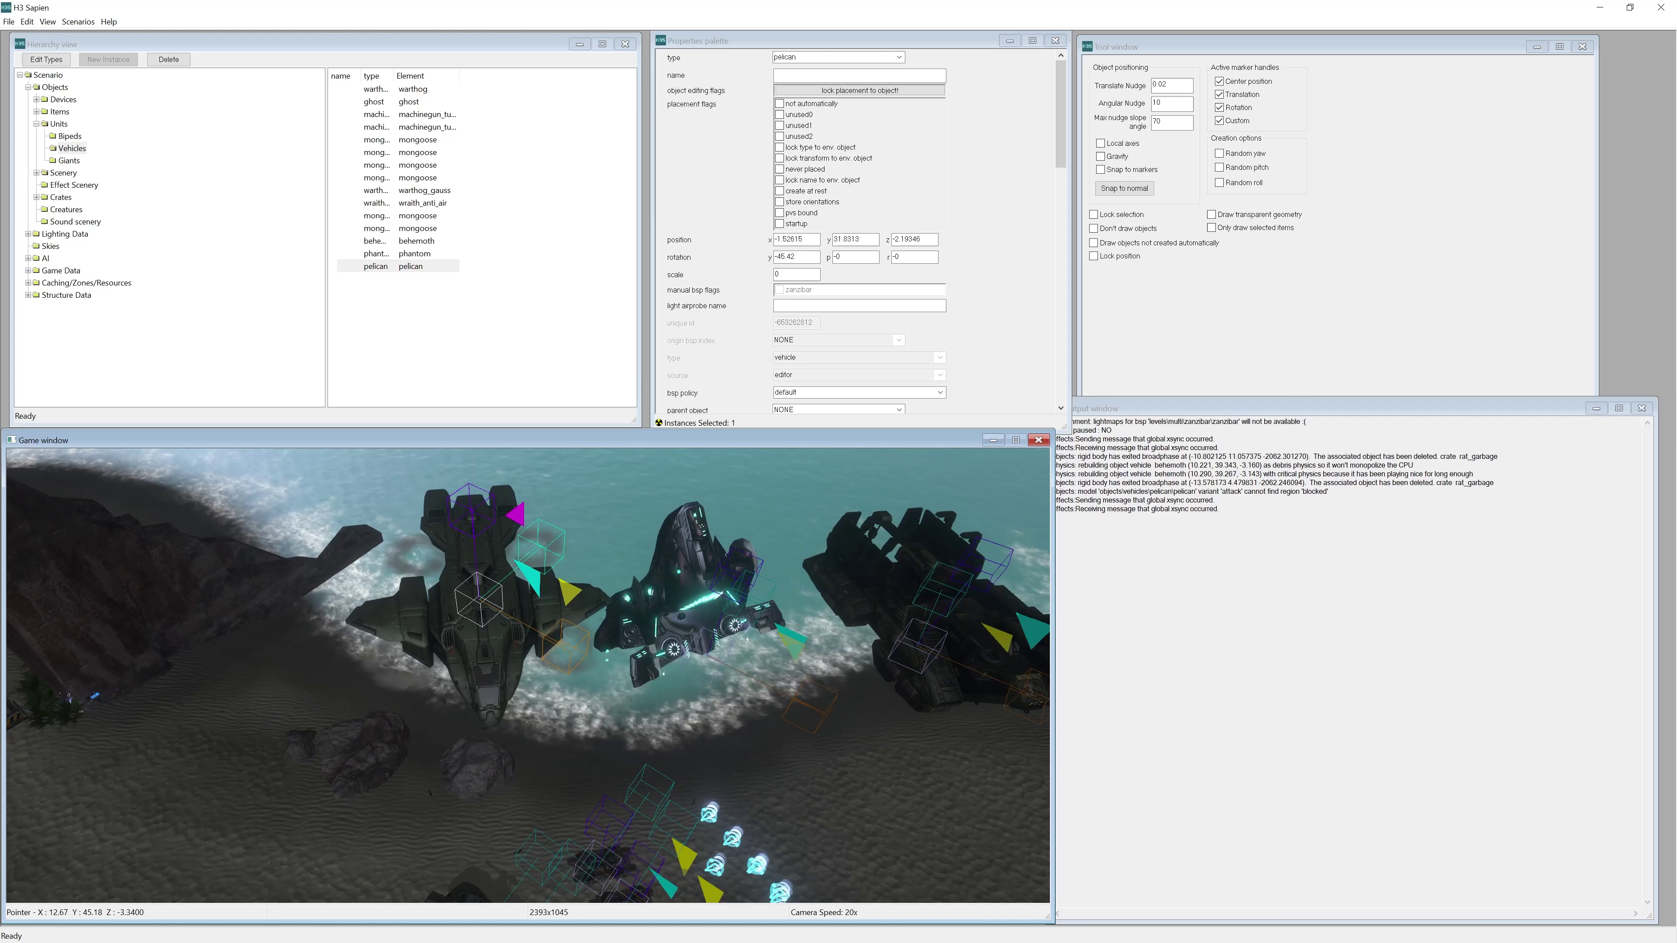
Switch to Guerilla, close the pelican physics model and open the pelican.vehicle tag
{"action": "key", "text": "alt+Tab"}
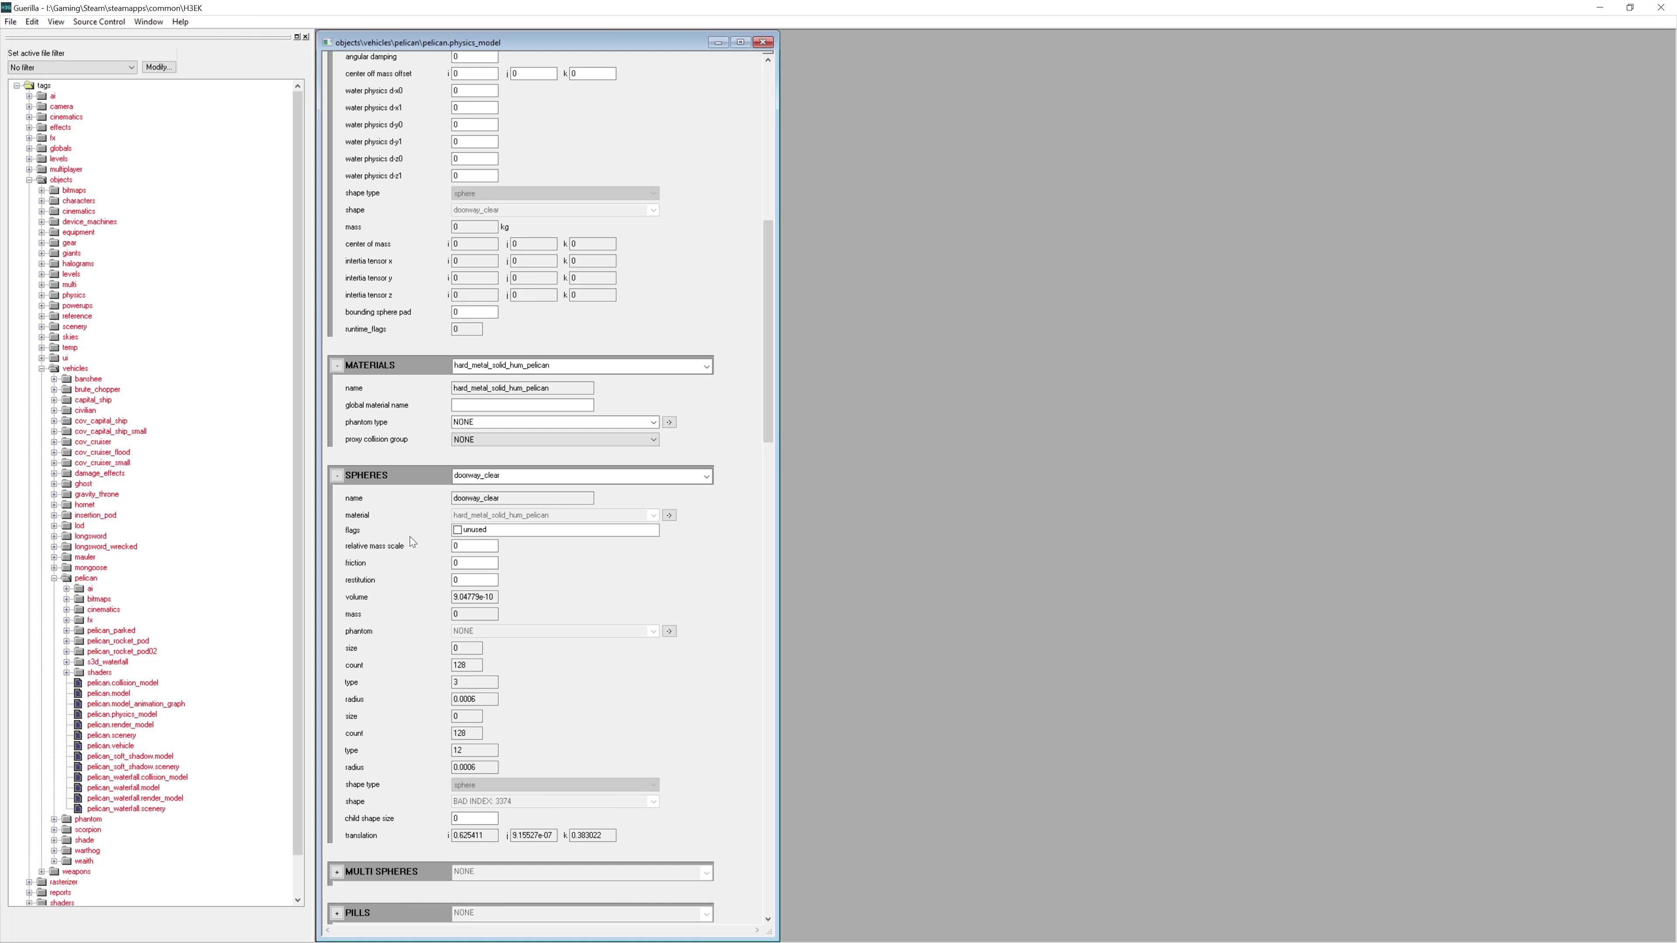
{"action": "left_click", "coordinate": [763, 42]}
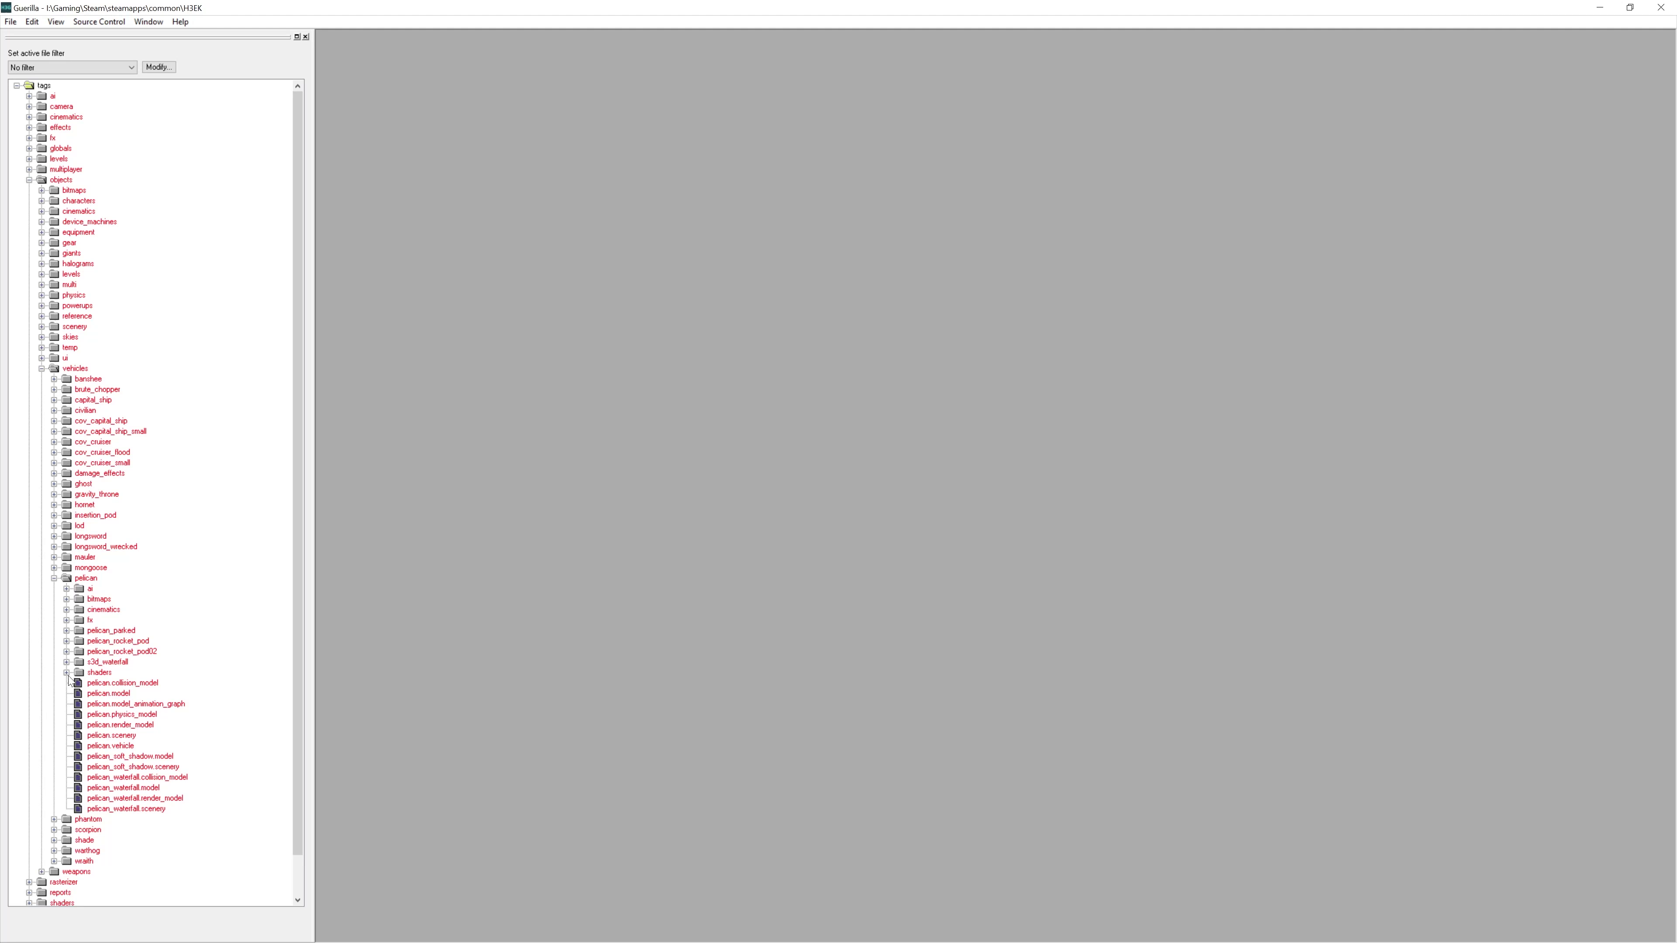
{"action": "double_click", "coordinate": [96, 751]}
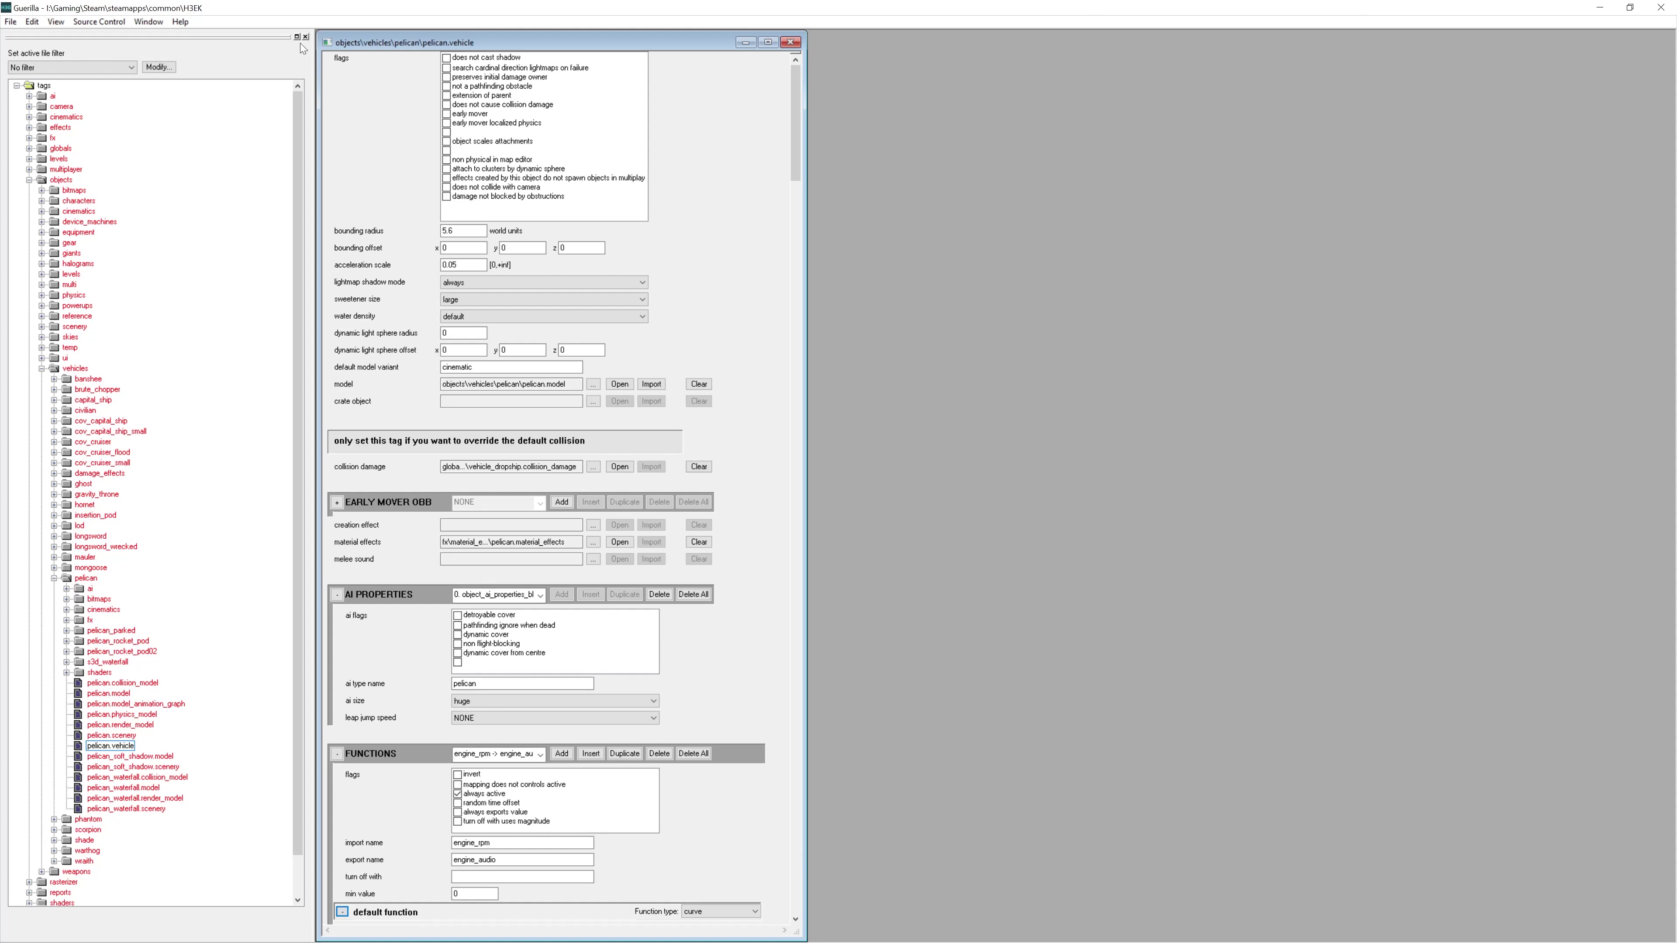
Hide the tag tree and arrange Guerilla and Sapien side by side with an enlarged game view
{"action": "left_click", "coordinate": [306, 37]}
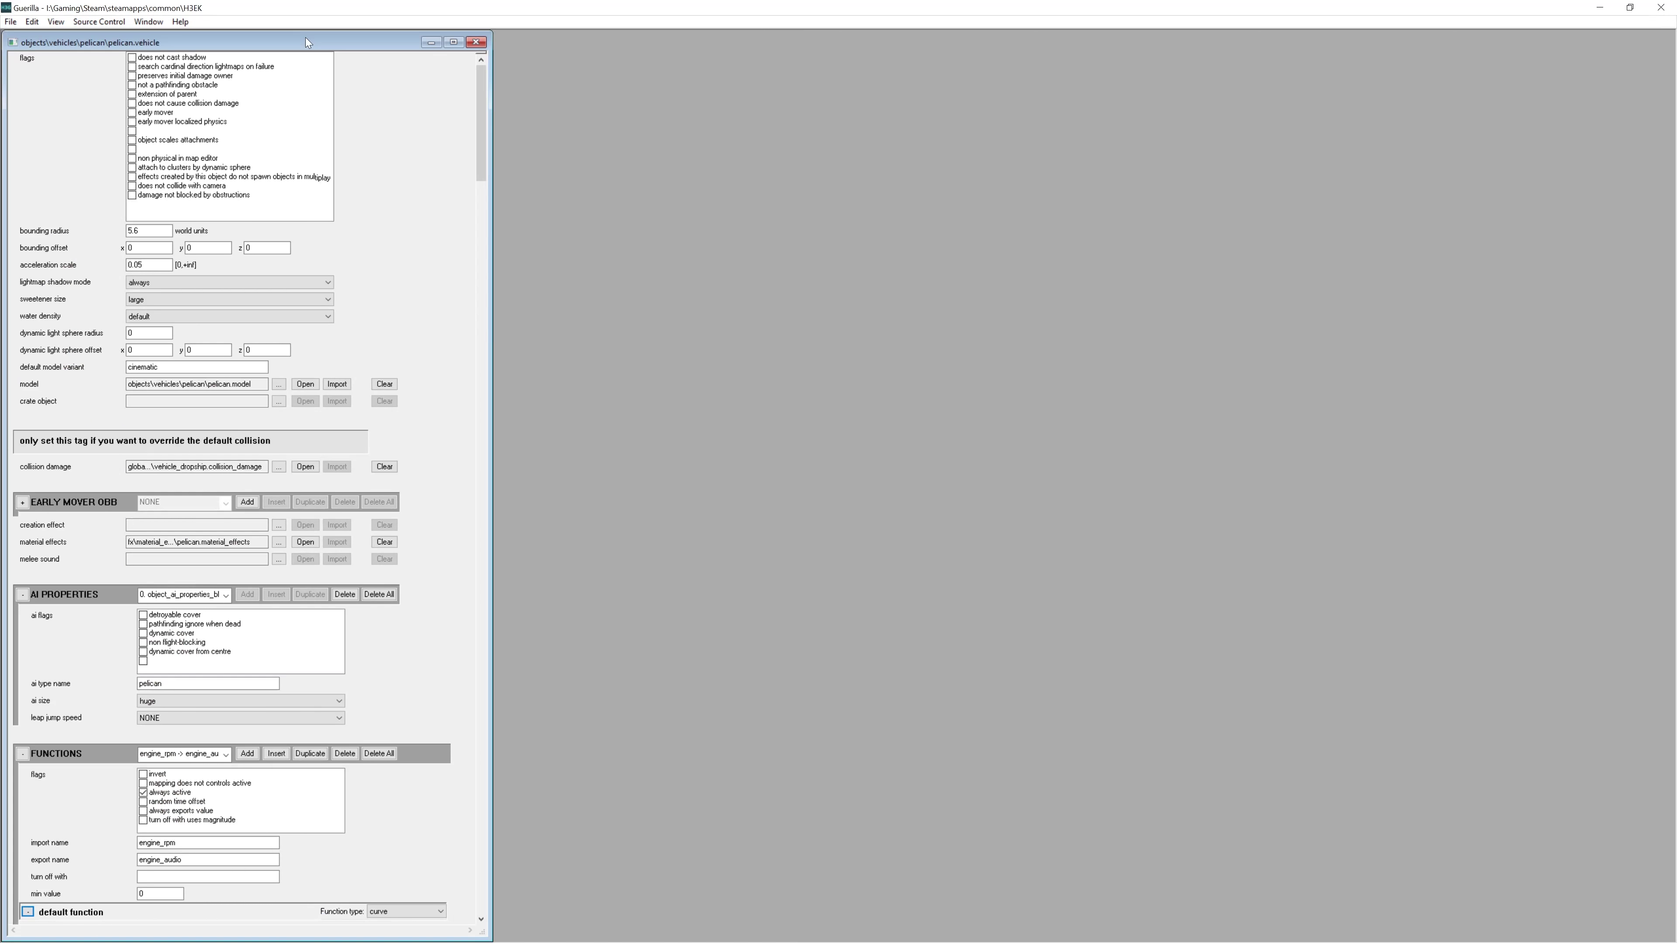
{"action": "left_click_drag", "start_coordinate": [442, 8], "coordinate": [271, 23]}
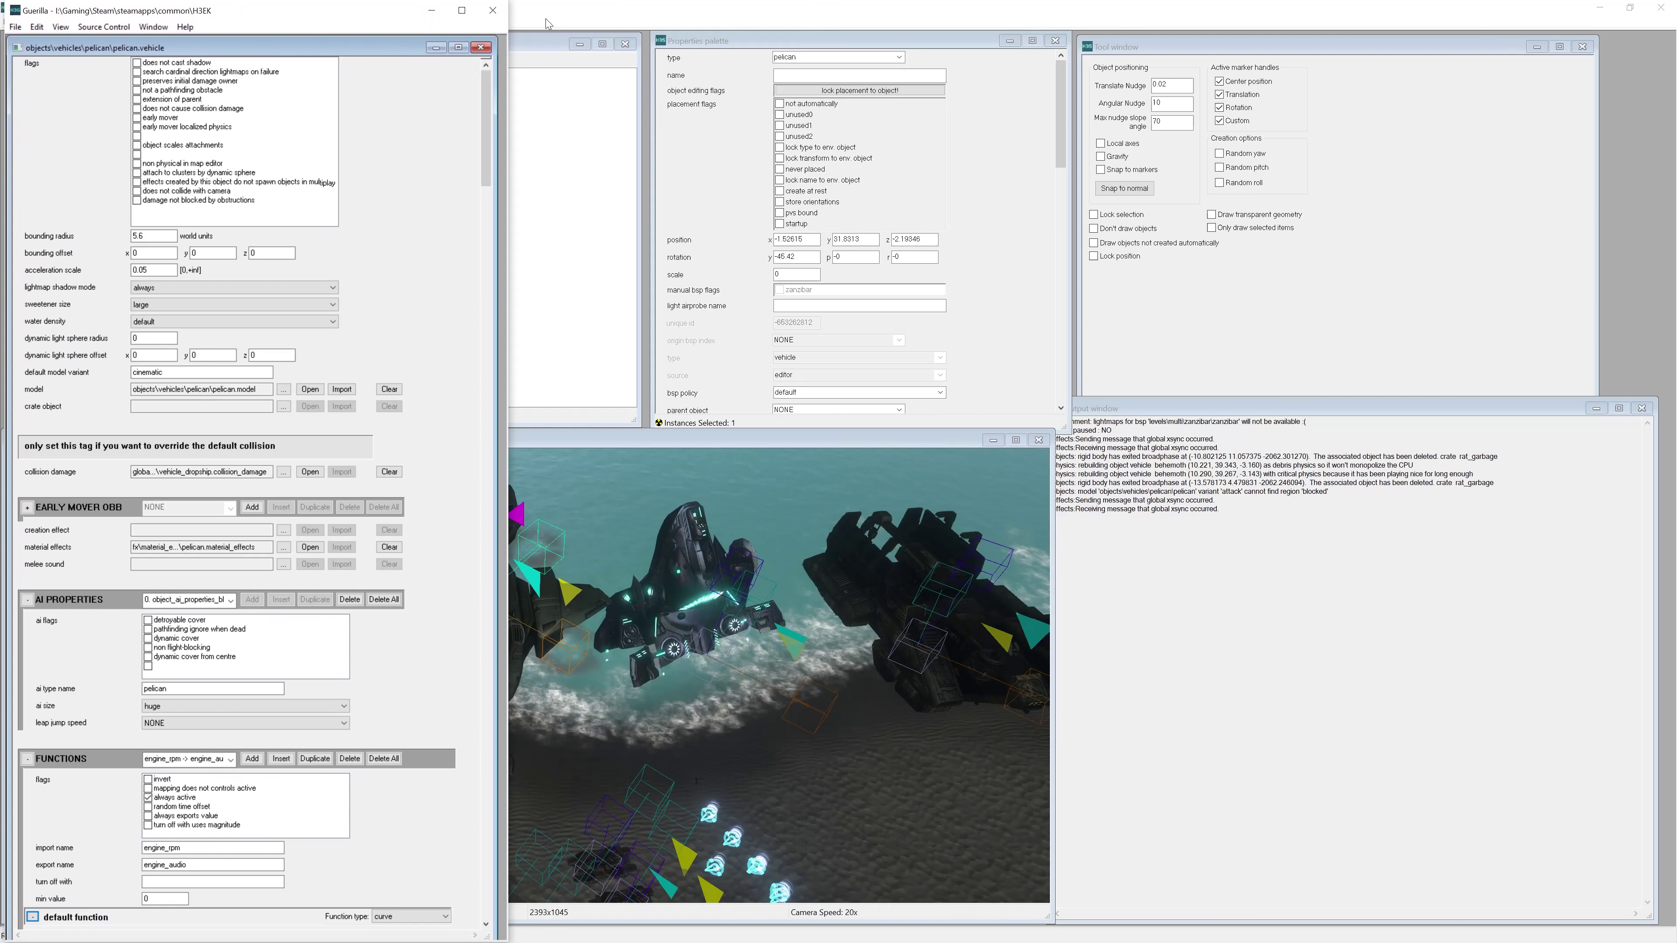
{"action": "left_click_drag", "start_coordinate": [548, 24], "coordinate": [1045, 33]}
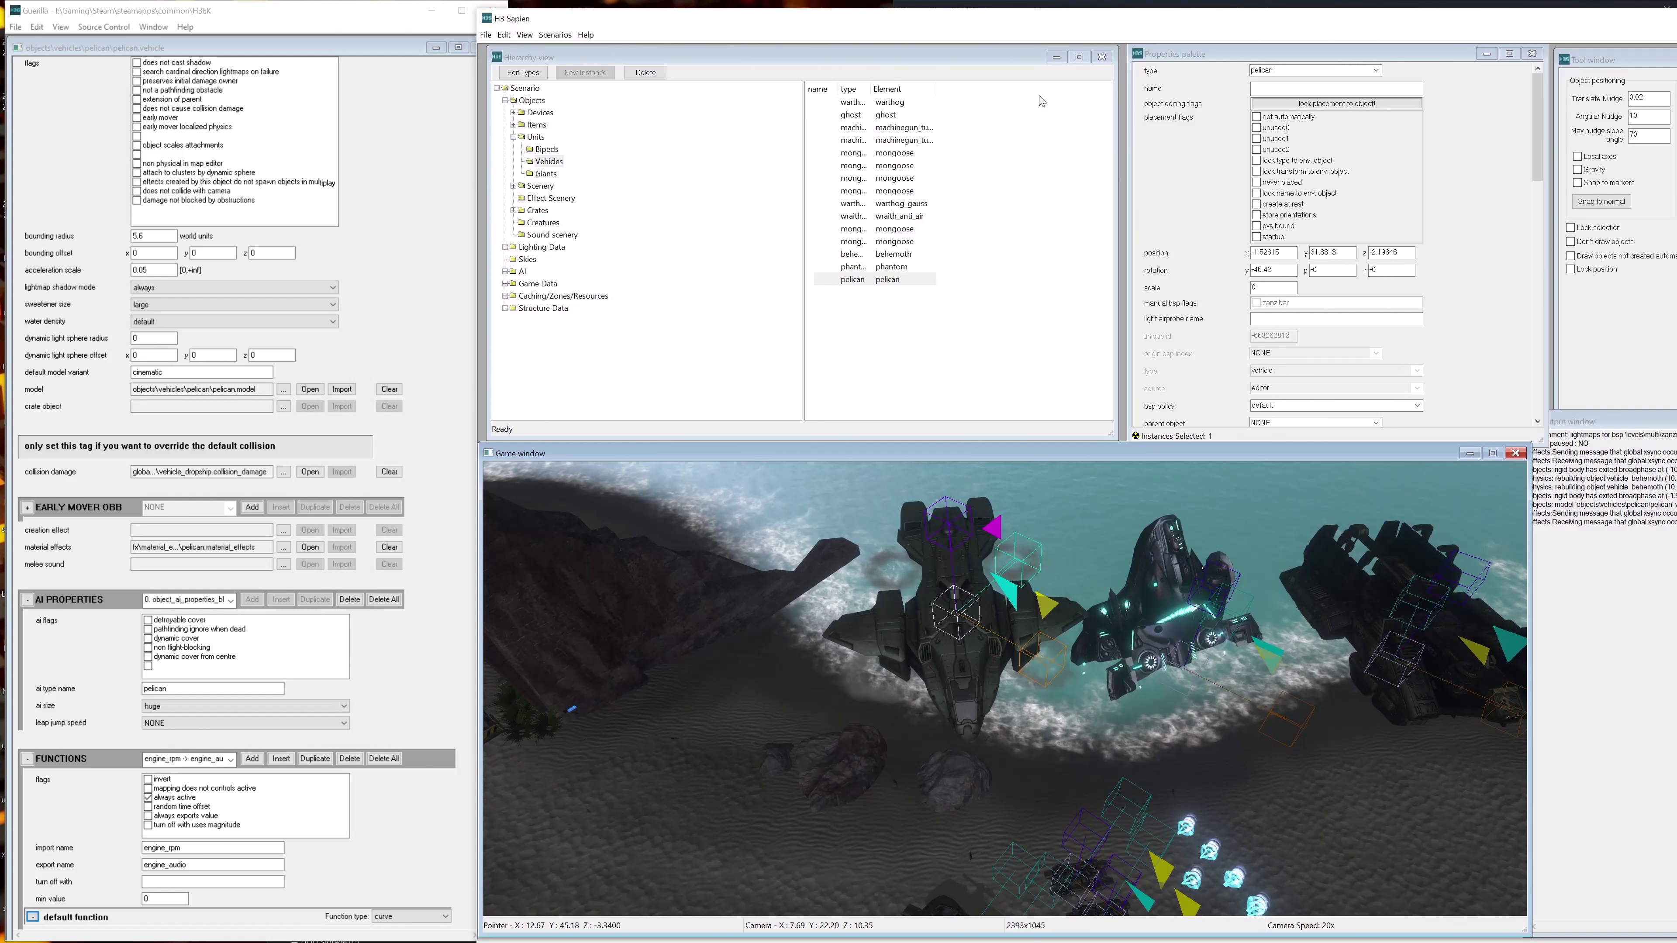
{"action": "left_click_drag", "start_coordinate": [1529, 446], "coordinate": [1668, 285]}
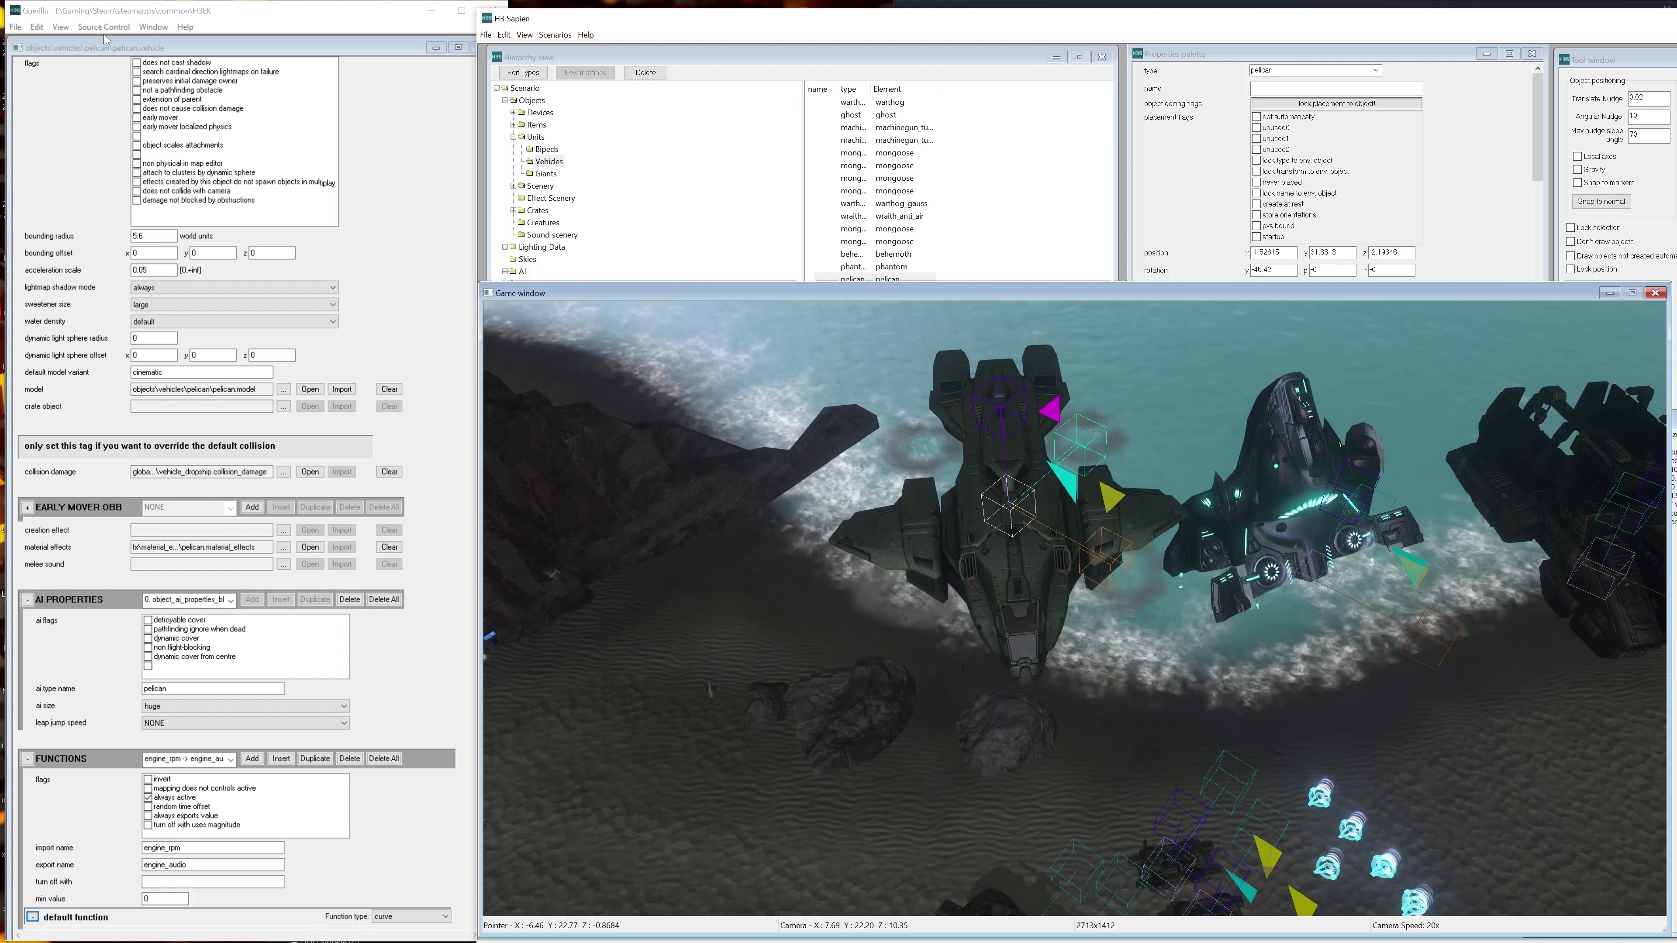
{"action": "left_click_drag", "start_coordinate": [110, 11], "coordinate": [104, 12]}
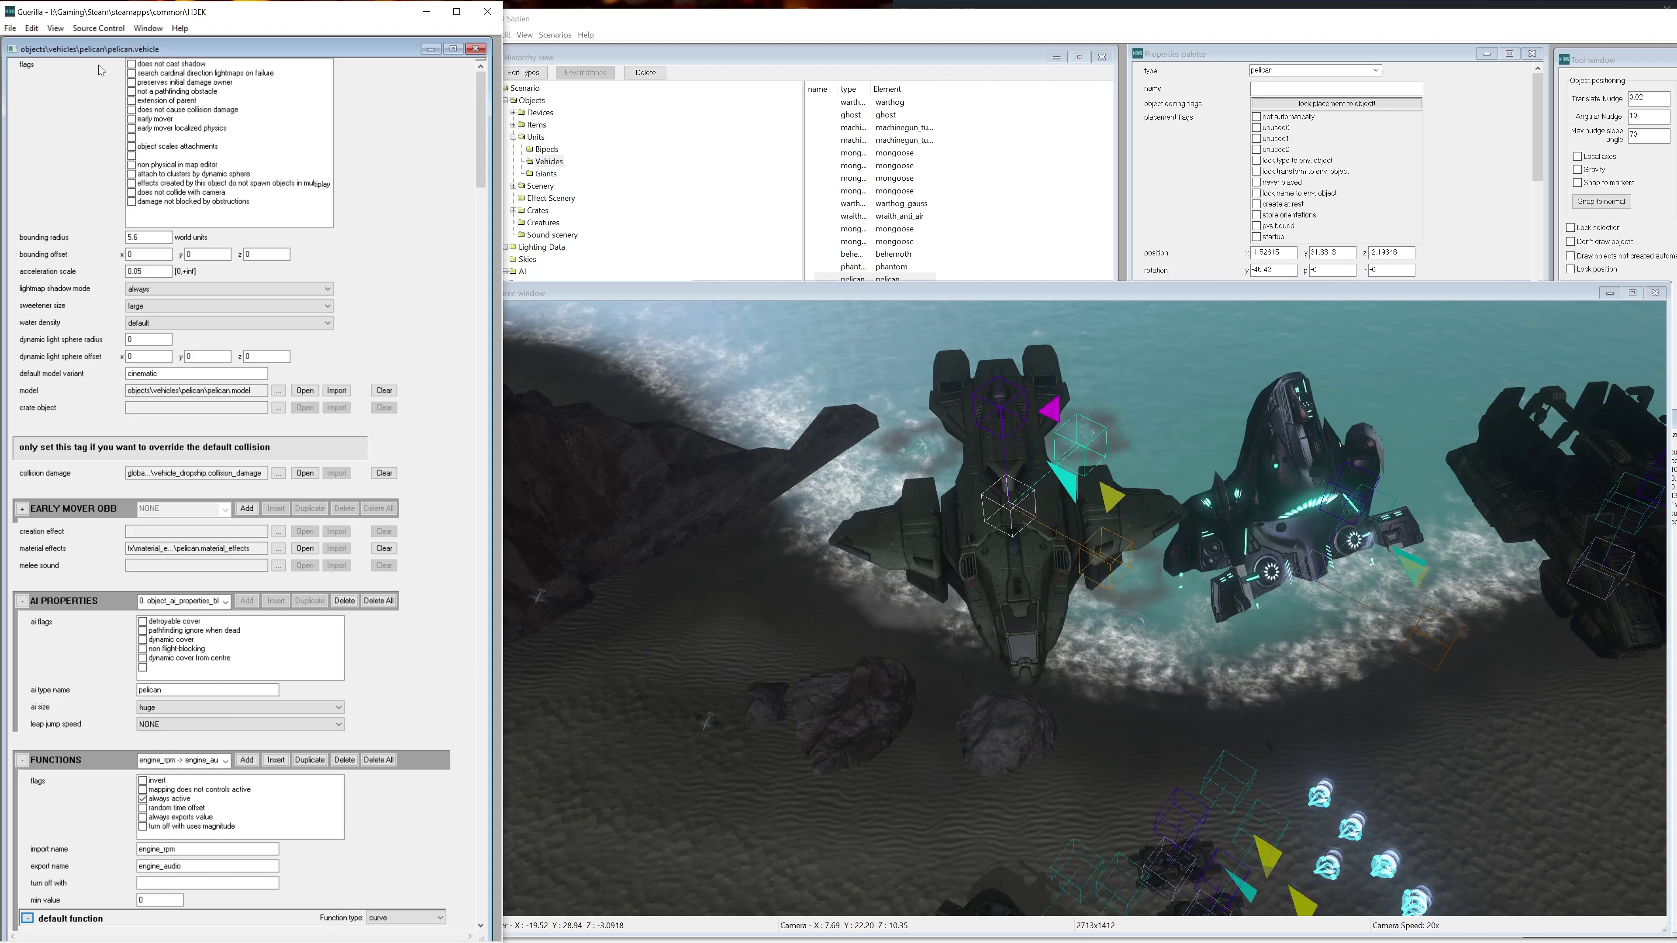
Clear the "invalid for player" flag on the pelican_d seat of the pelican vehicle
{"action": "left_click_drag", "start_coordinate": [480, 165], "coordinate": [482, 514]}
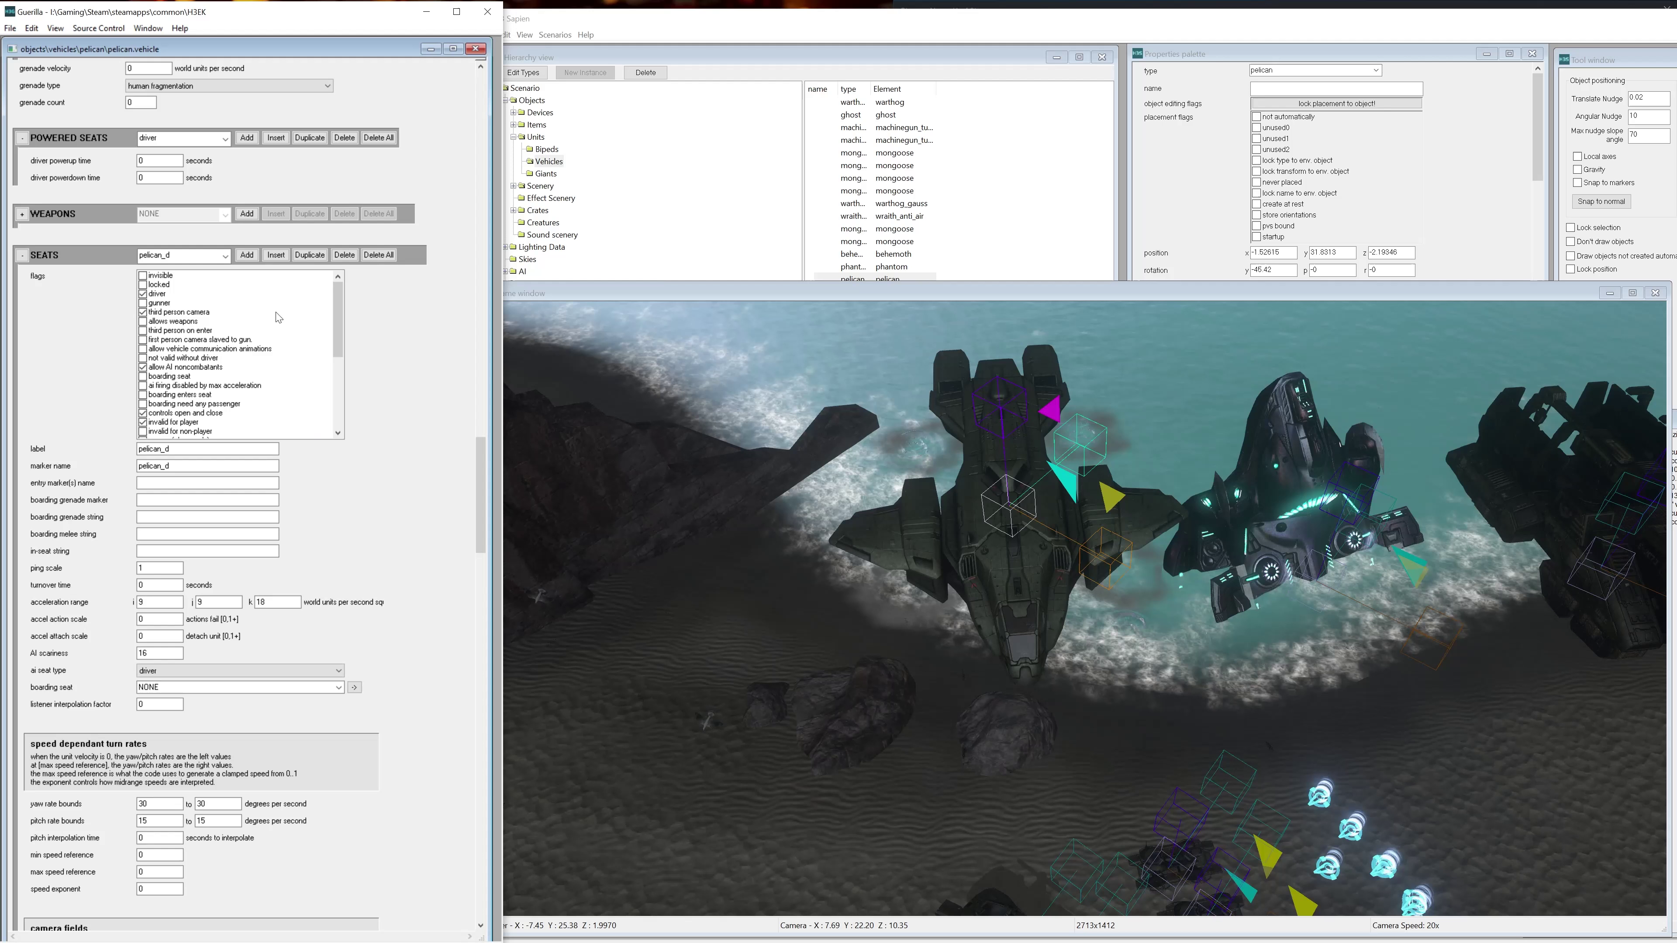
{"action": "left_click", "coordinate": [143, 426]}
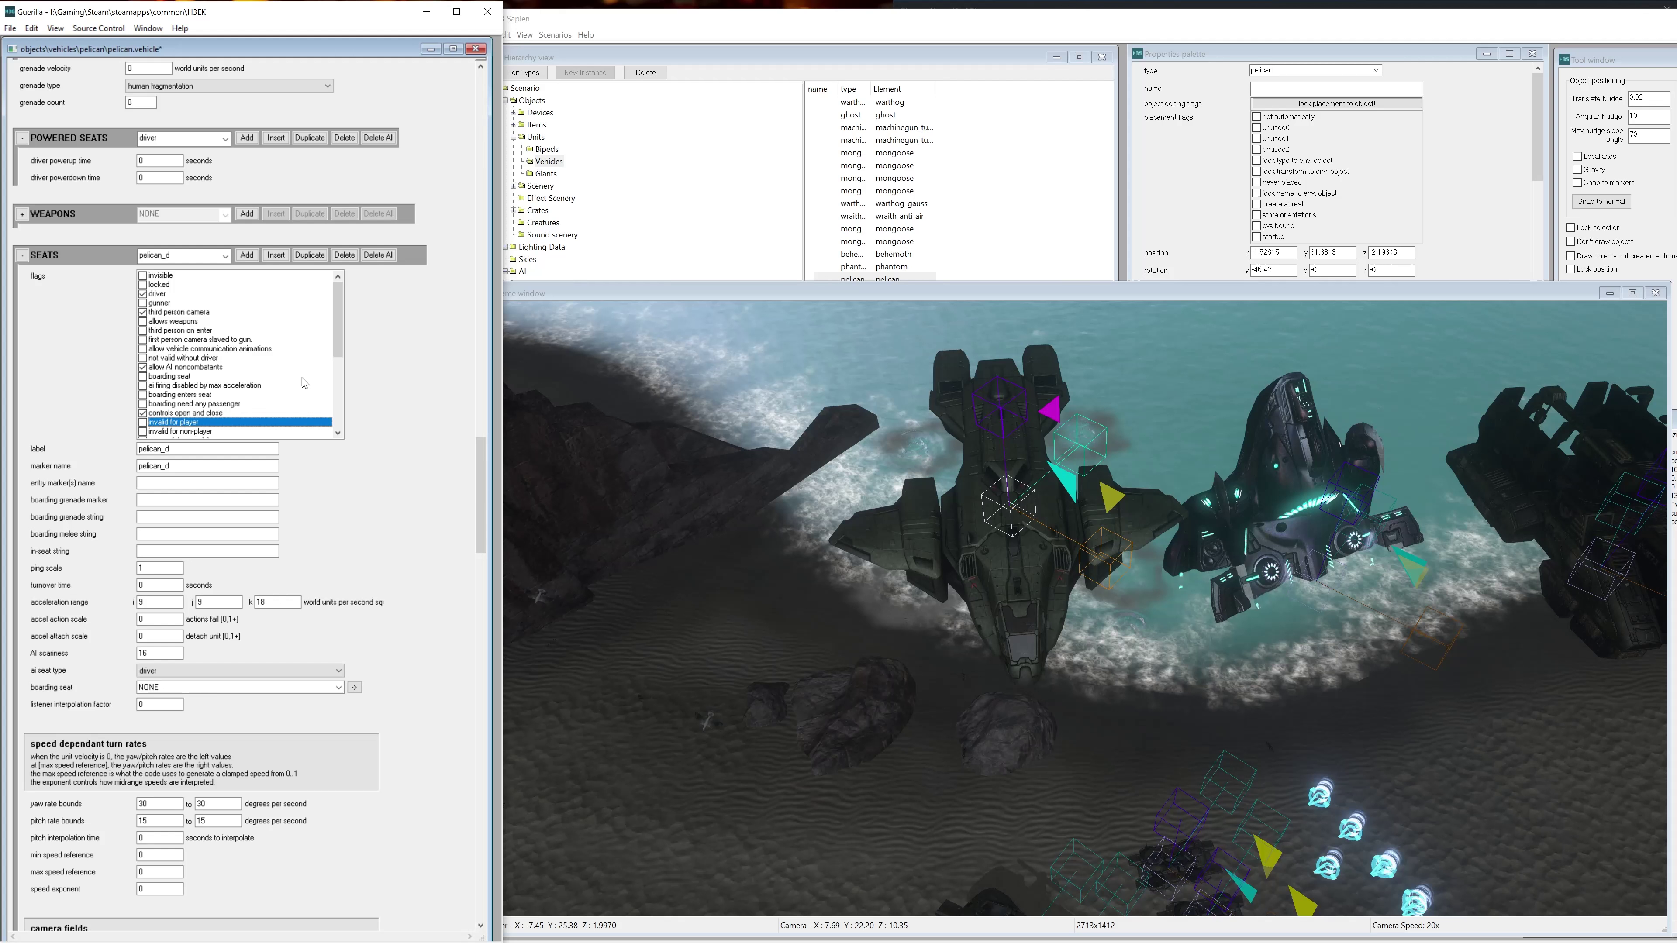
{"action": "left_click_drag", "start_coordinate": [338, 316], "coordinate": [338, 380]}
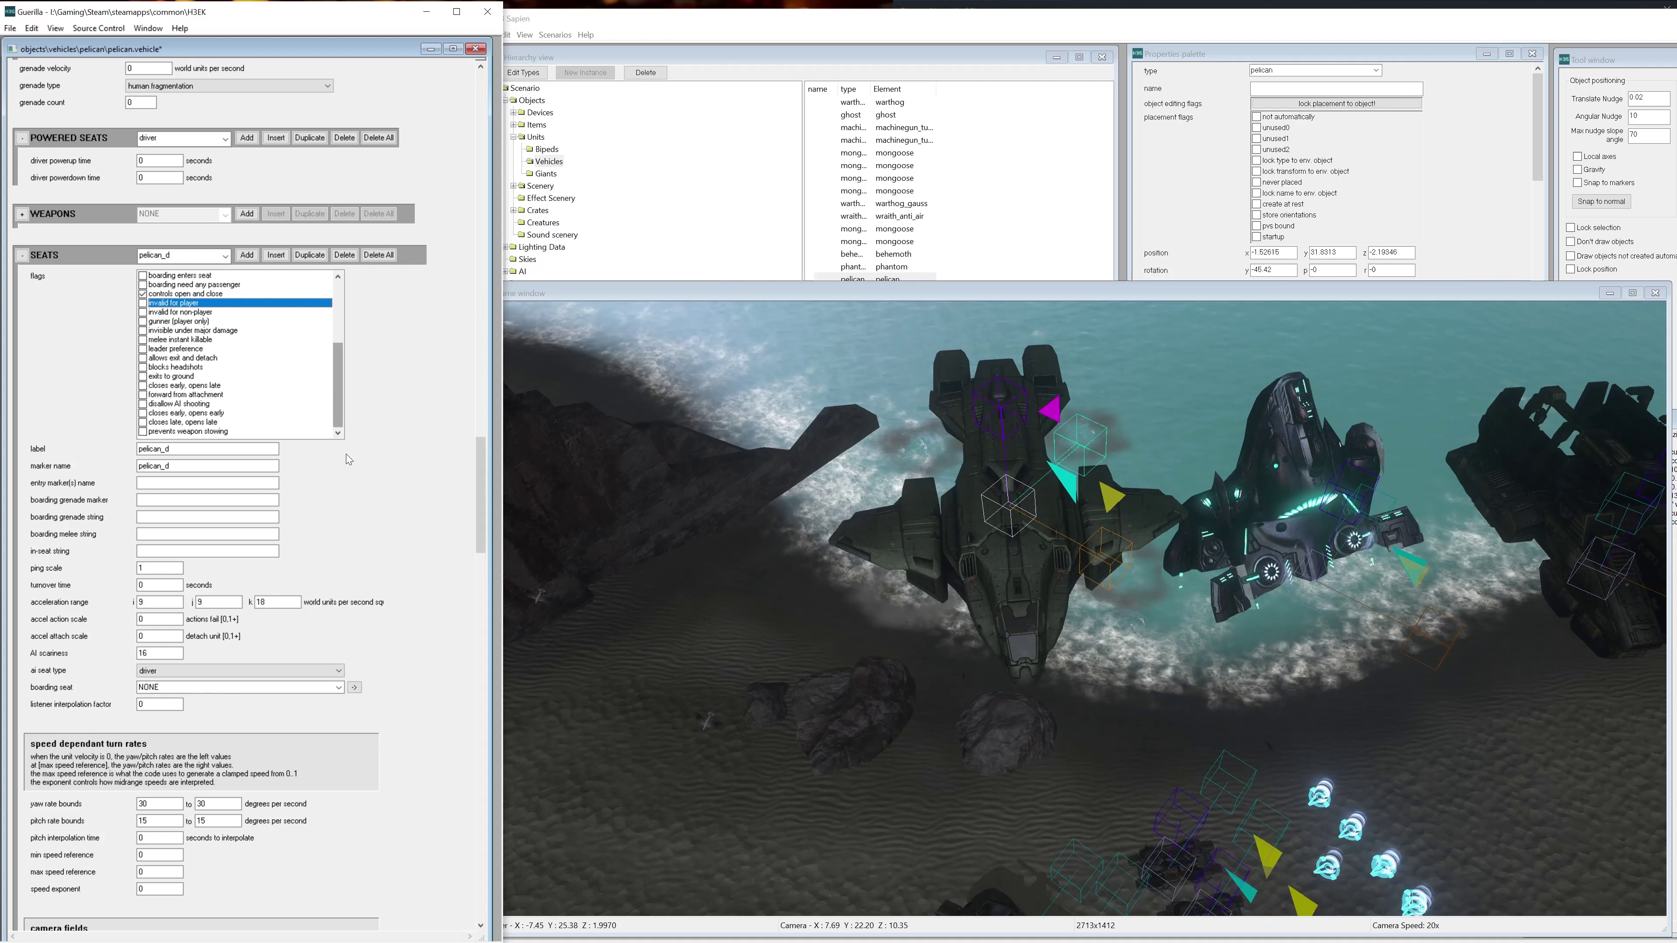
{"action": "scroll", "coordinate": [349, 460], "scroll_direction": "down", "scroll_amount": 3}
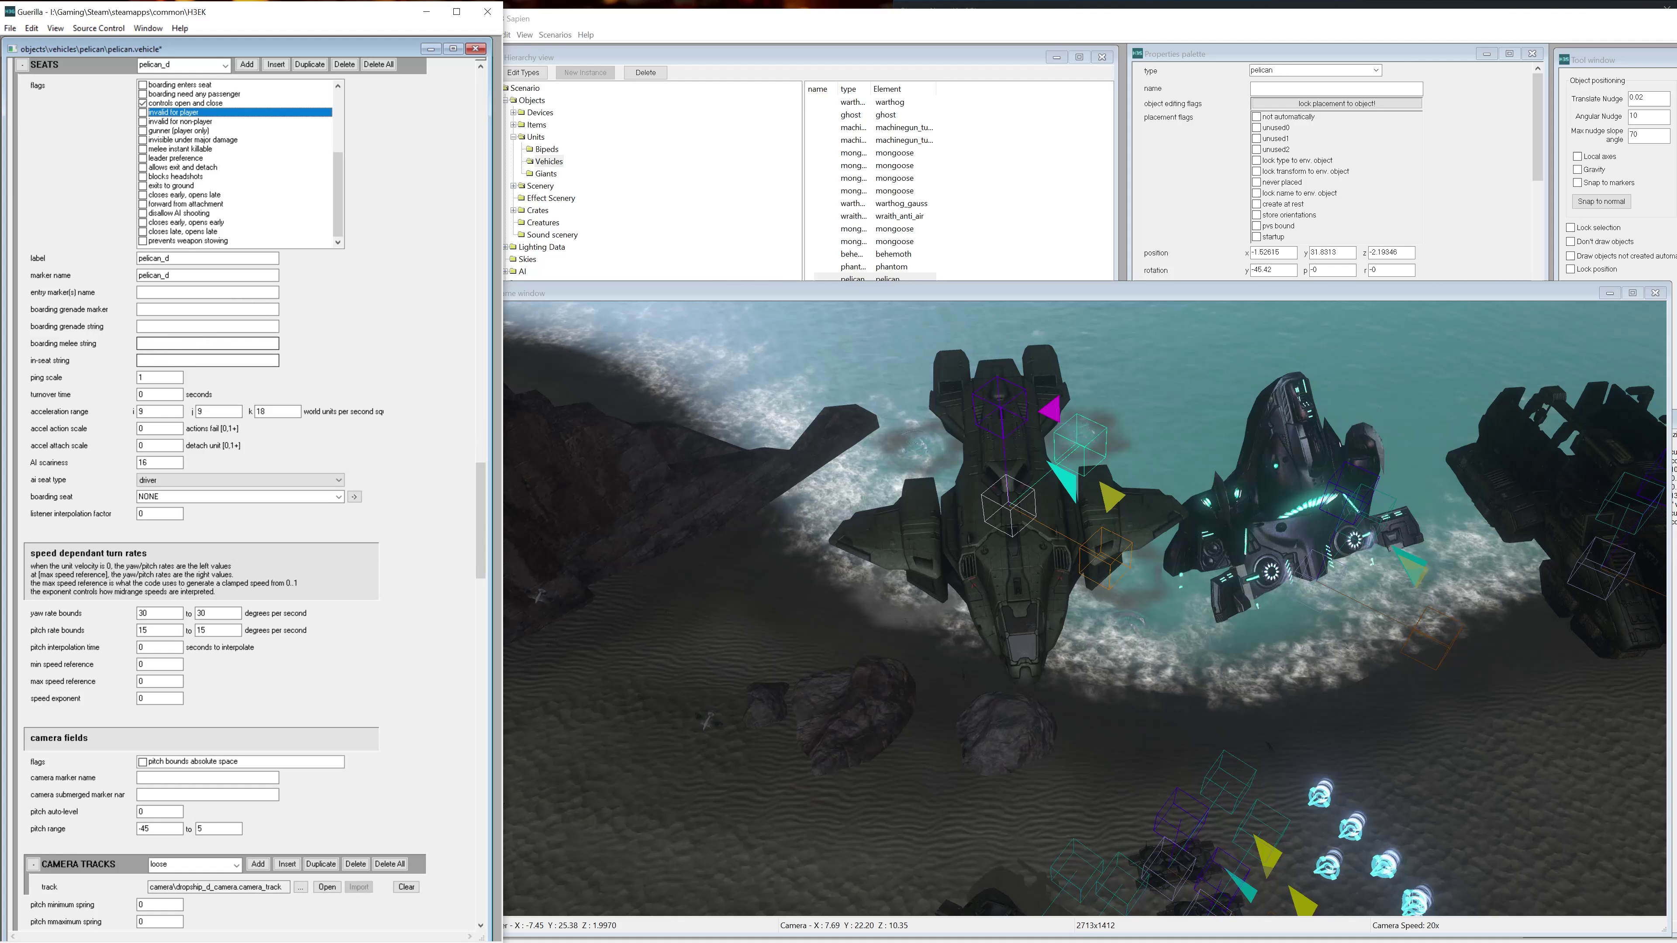
{"action": "scroll", "coordinate": [75, 282], "scroll_direction": "up", "scroll_amount": 3}
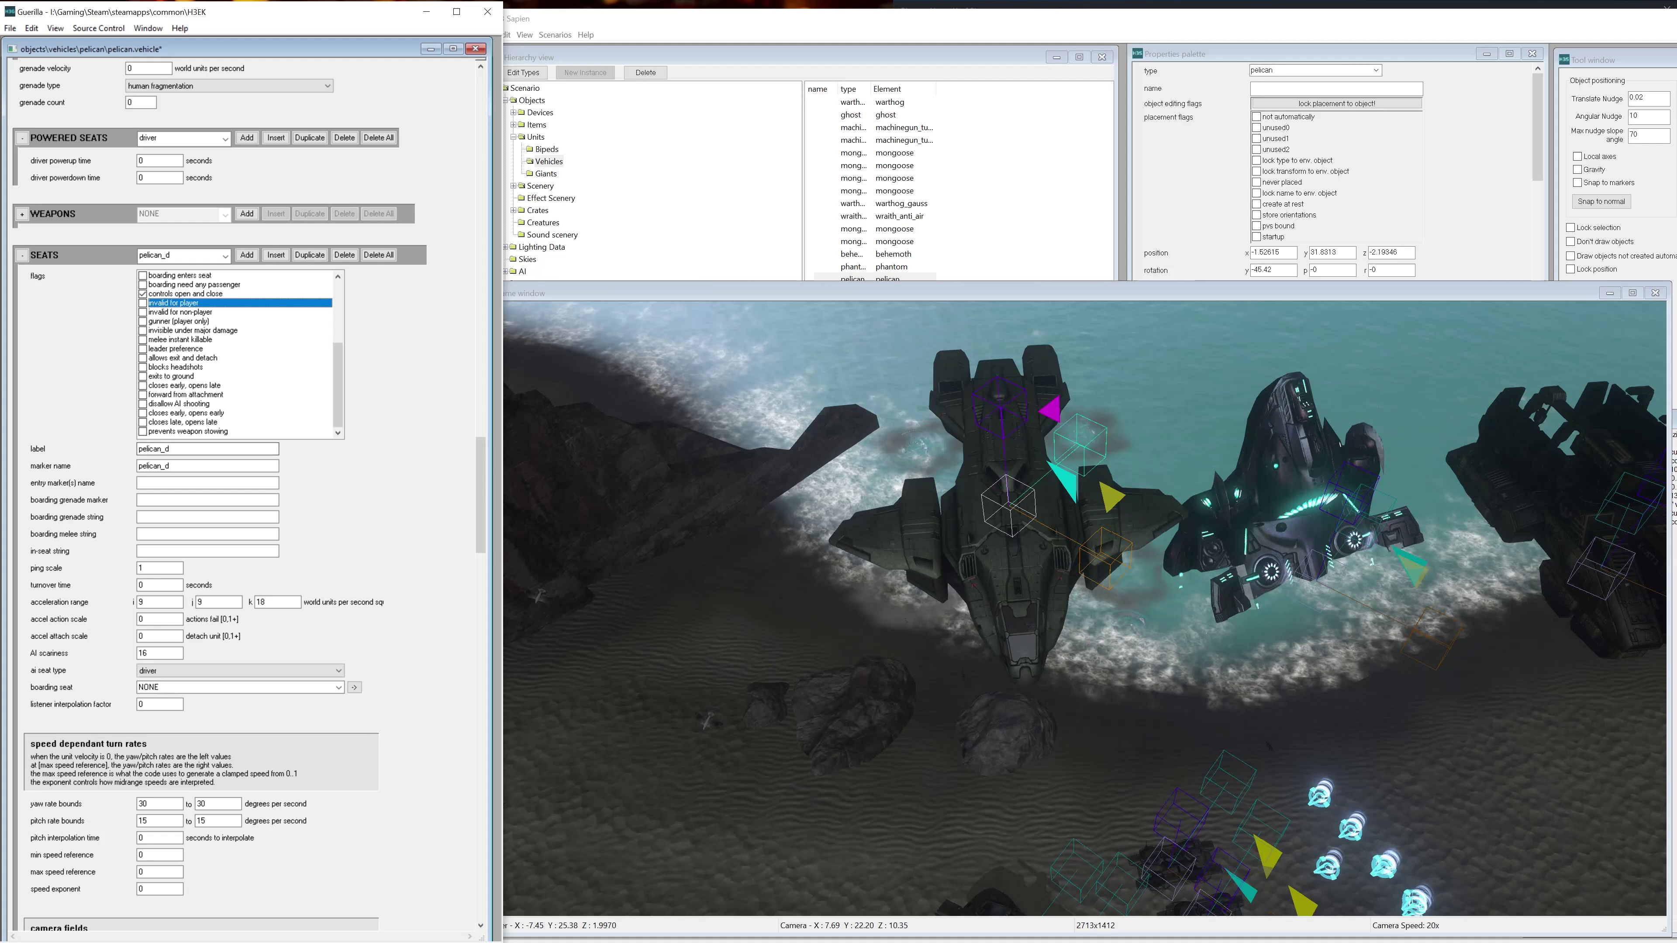
Set the driver seat's entry marker name to pelican_d and its label to warthog_d, and save the vehicle tag
{"action": "double_click", "coordinate": [154, 467]}
{"action": "key", "text": "ctrl+c"}
{"action": "left_click", "coordinate": [173, 484]}
{"action": "key", "text": "ctrl+v"}
{"action": "double_click", "coordinate": [162, 448]}
{"action": "type", "text": "warthog"}
{"action": "key", "text": "ctrl+s"}
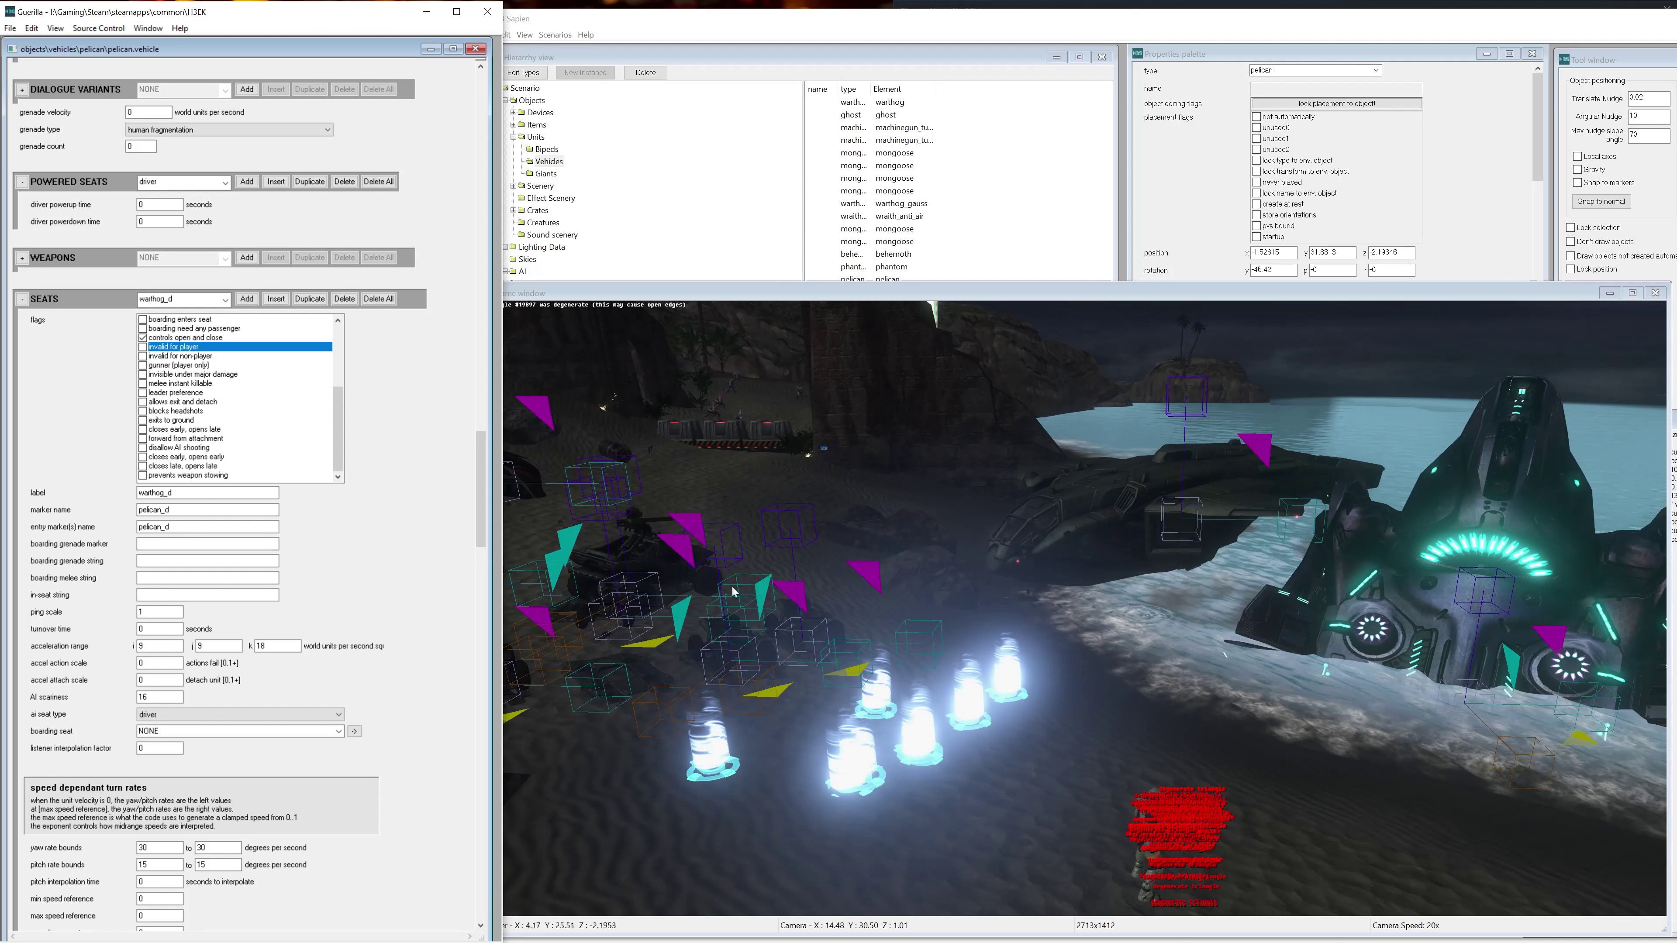
Start playing in Sapien's game view, walk up to the pelican and board its driver seat
{"action": "left_click", "coordinate": [1112, 602]}
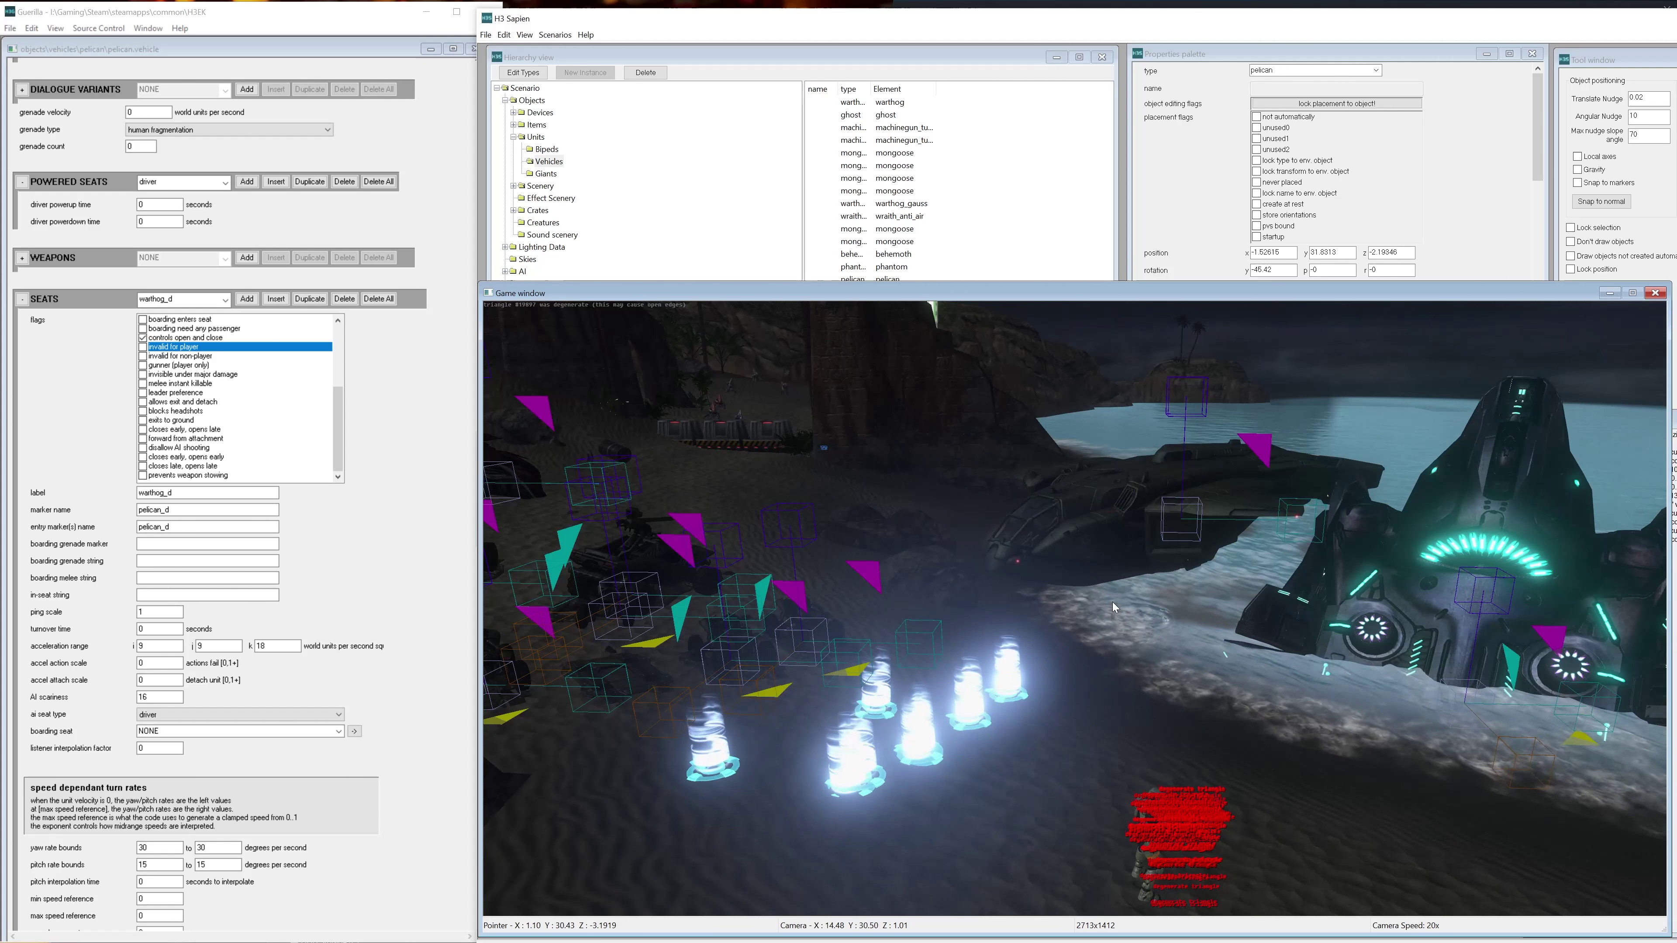
{"action": "key", "text": "Tab"}
{"action": "key", "text": "w"}
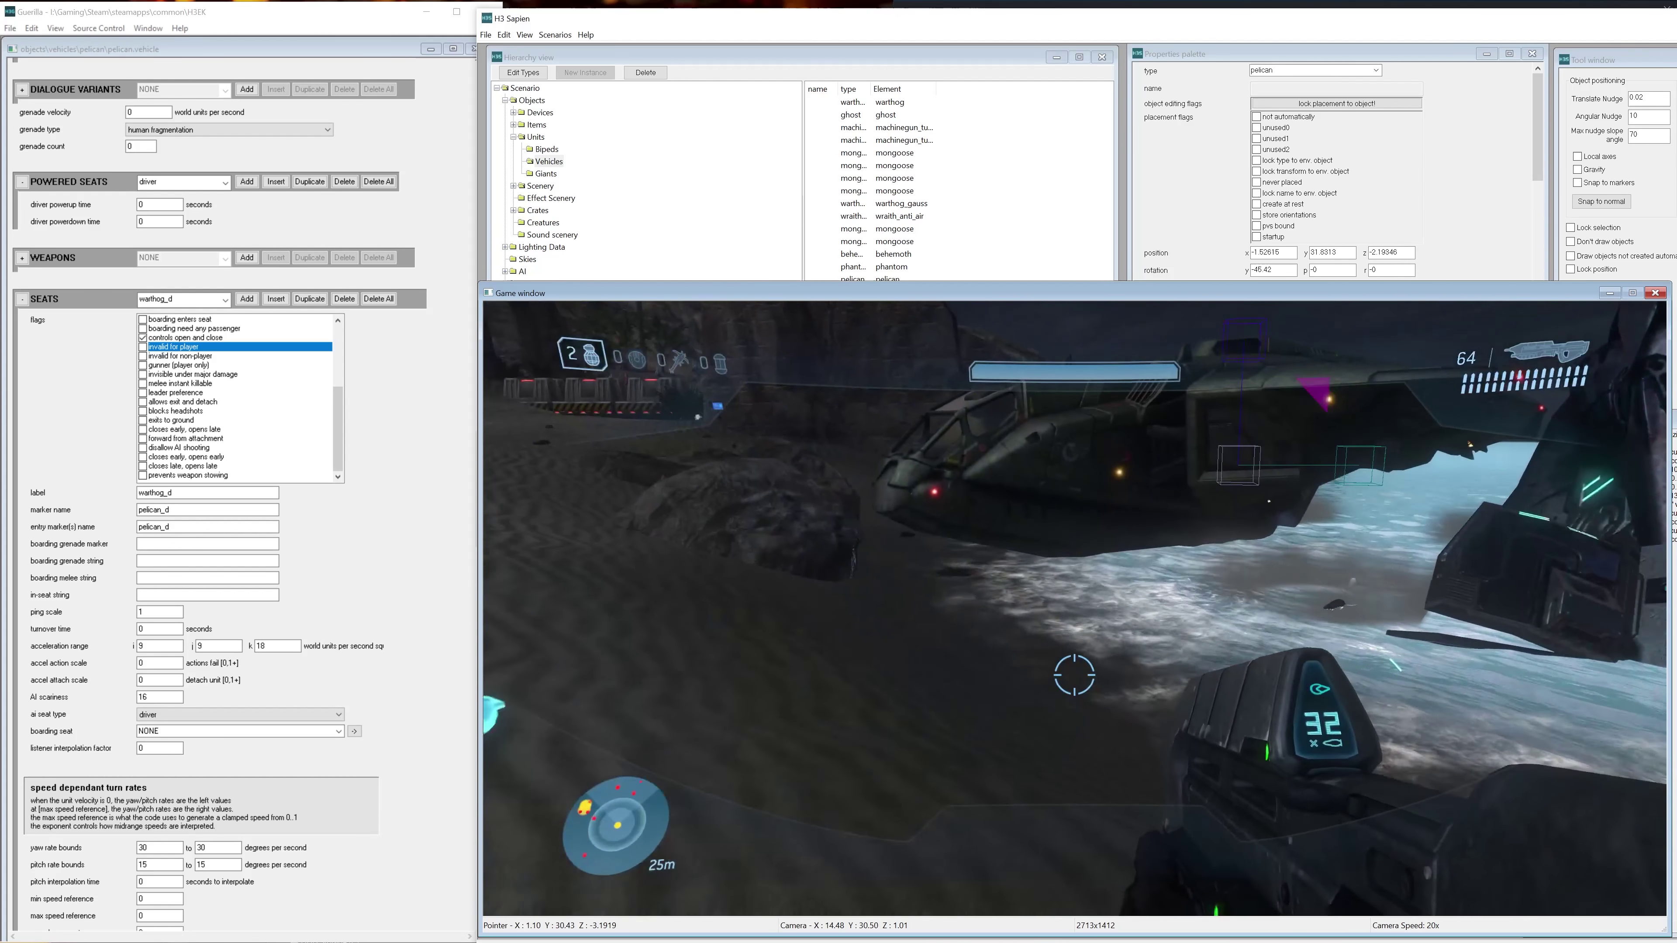
{"action": "key", "text": "w"}
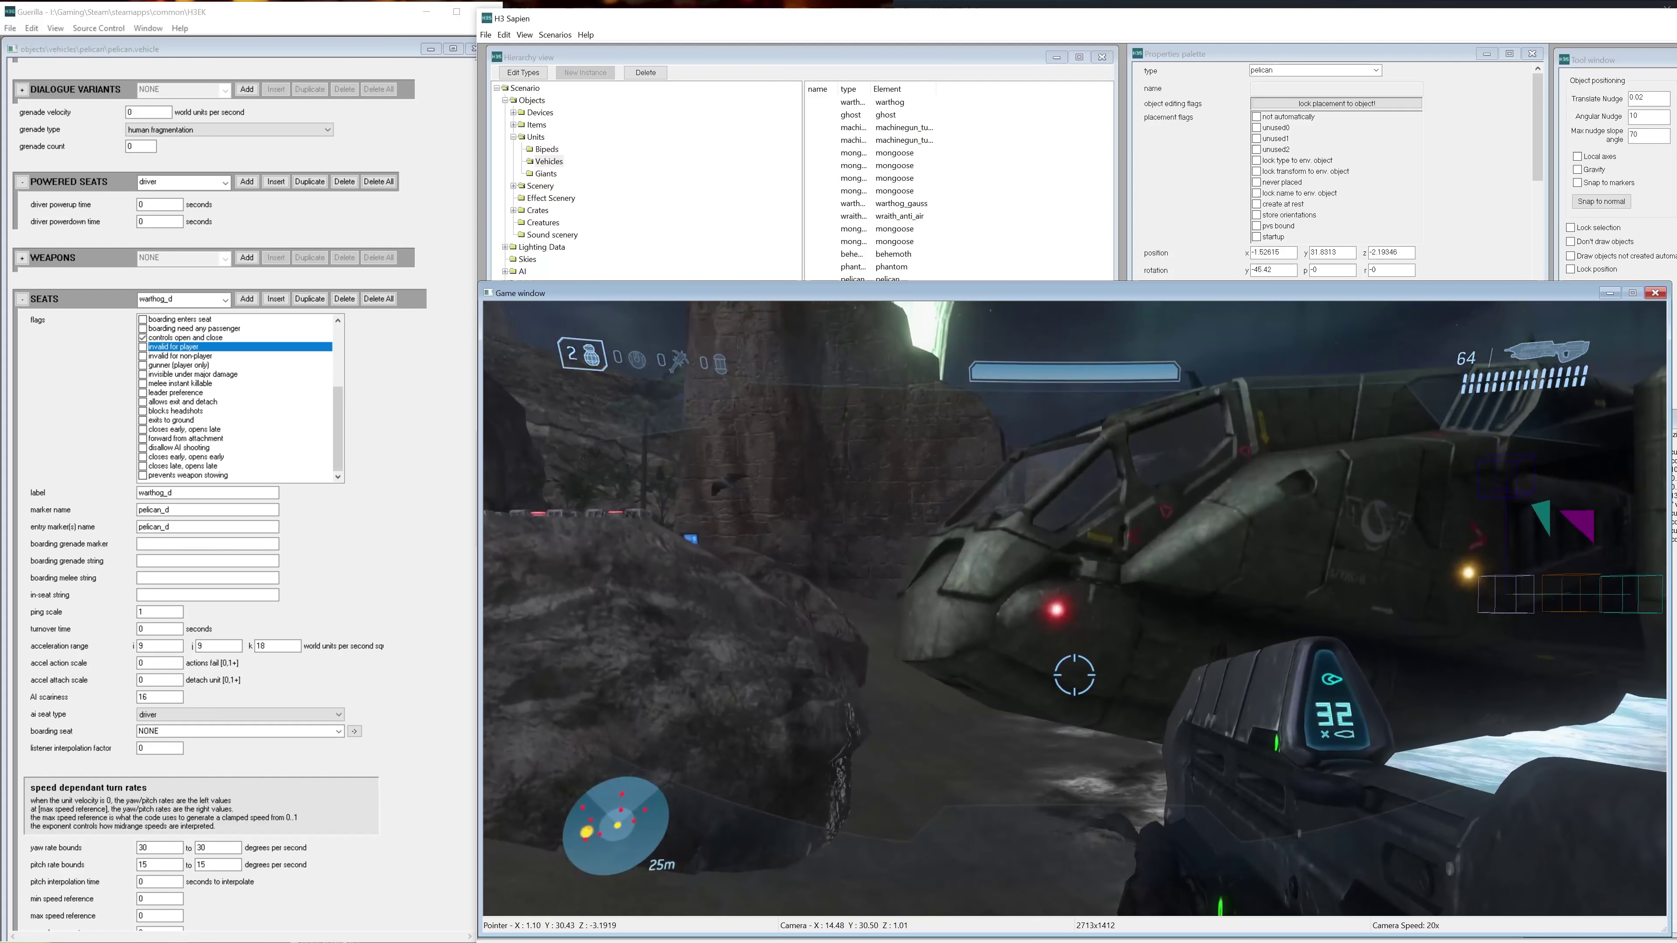
{"action": "key", "text": "w"}
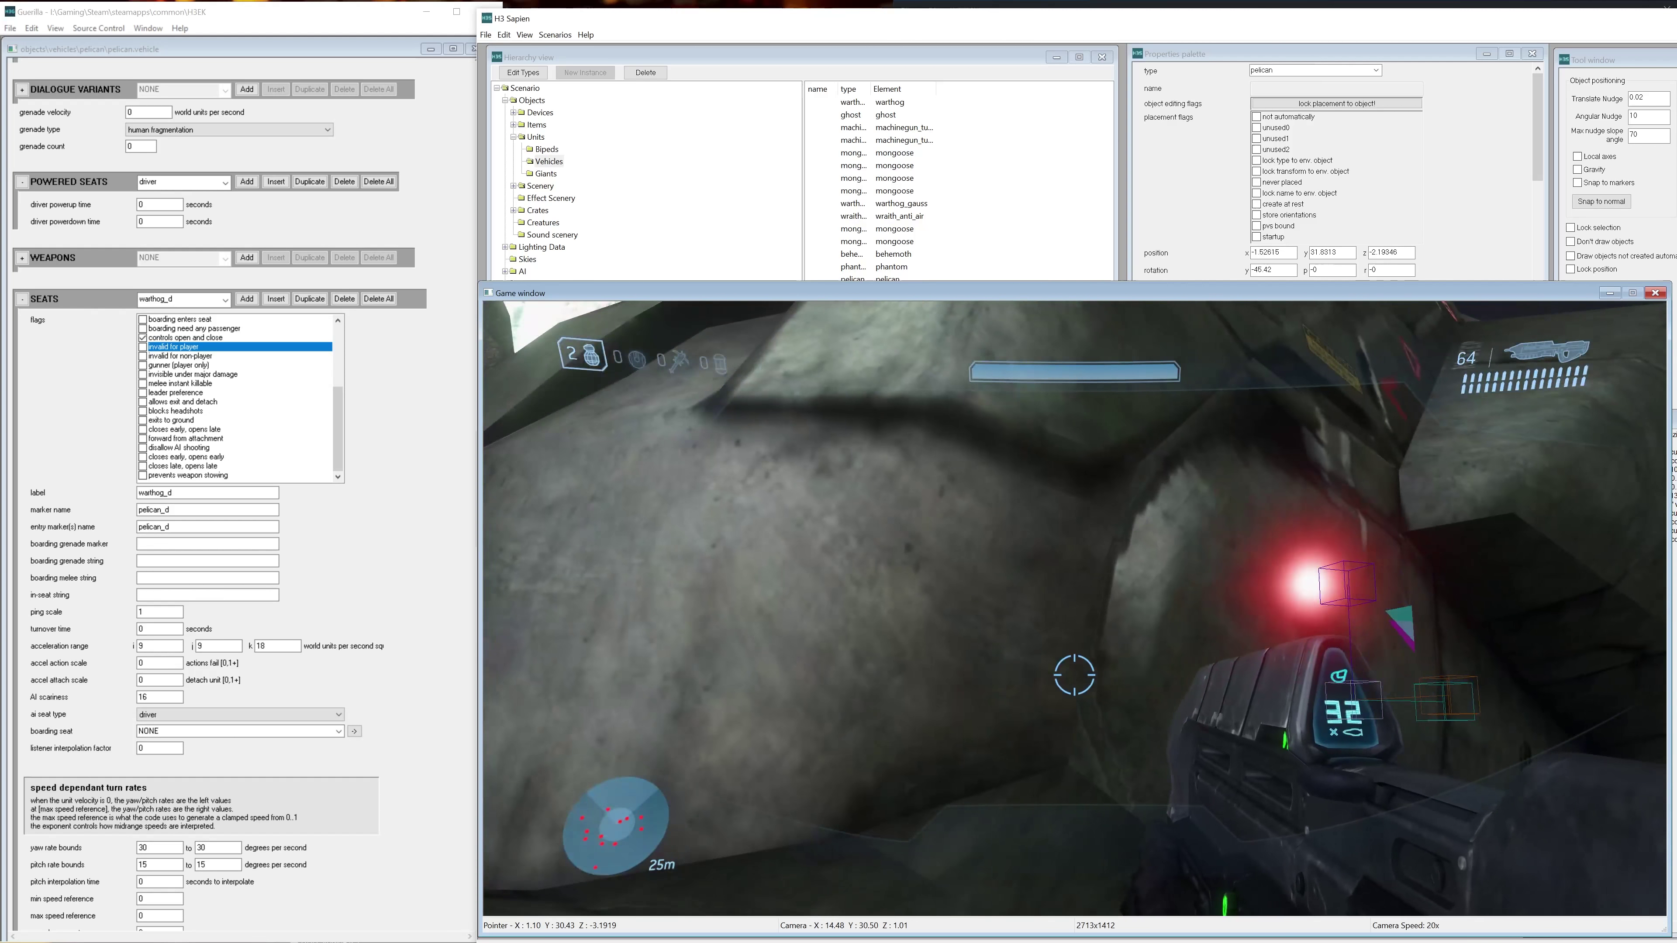
{"action": "key", "text": "w"}
{"action": "key", "text": "s"}
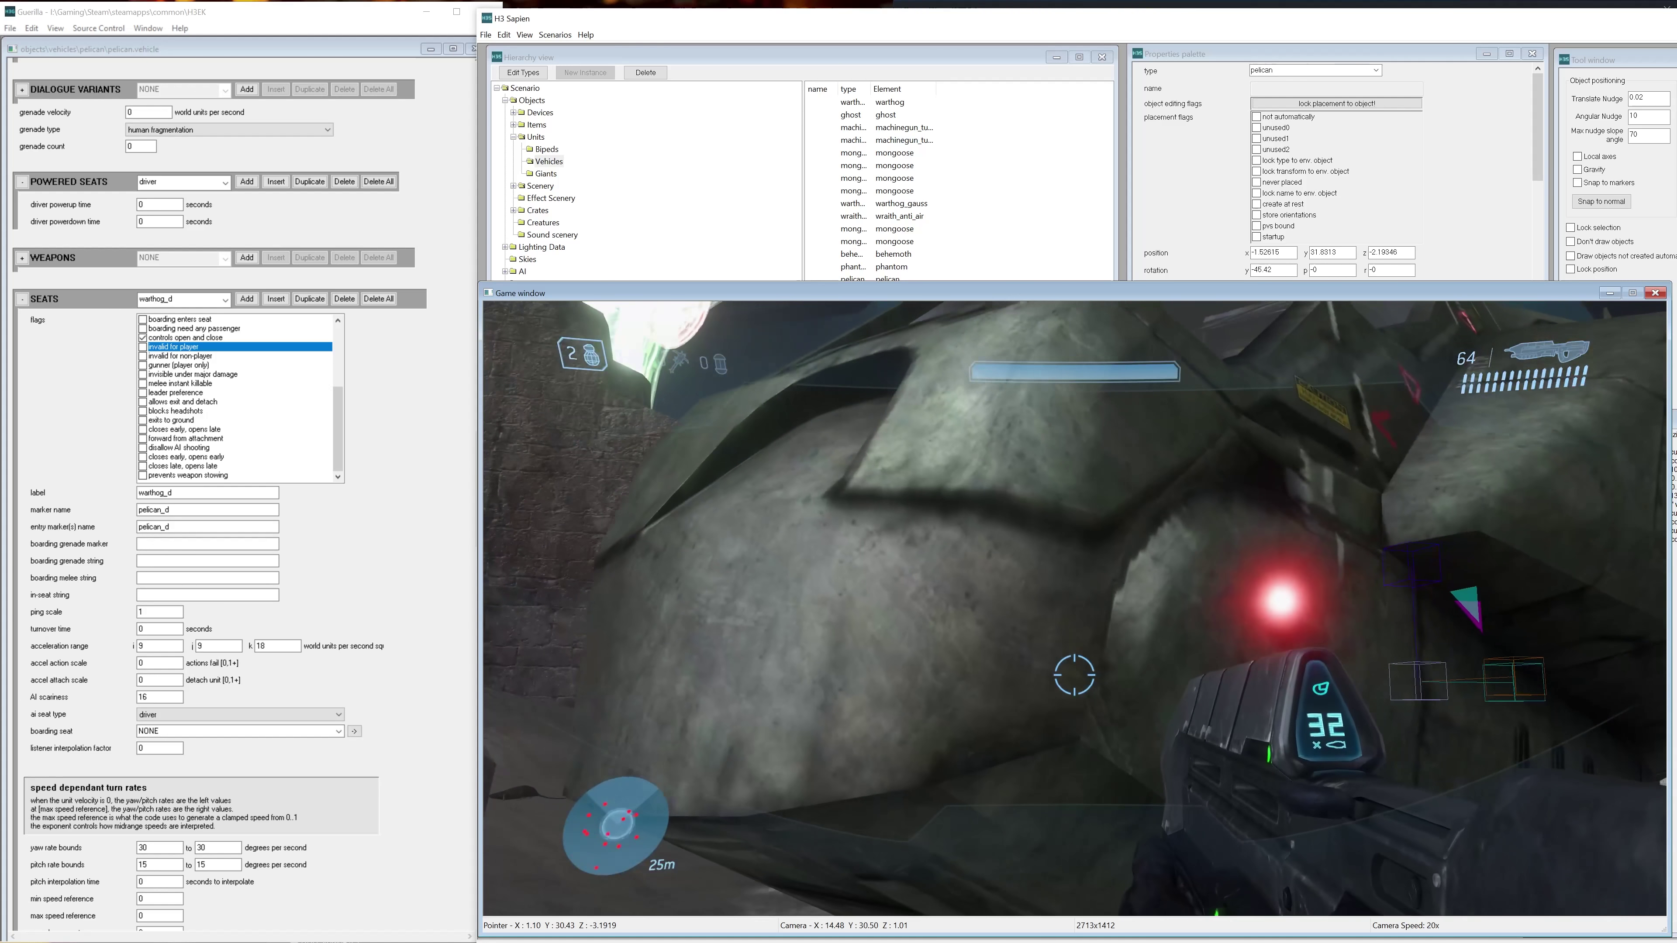
{"action": "key", "text": "w"}
{"action": "key", "text": "e"}
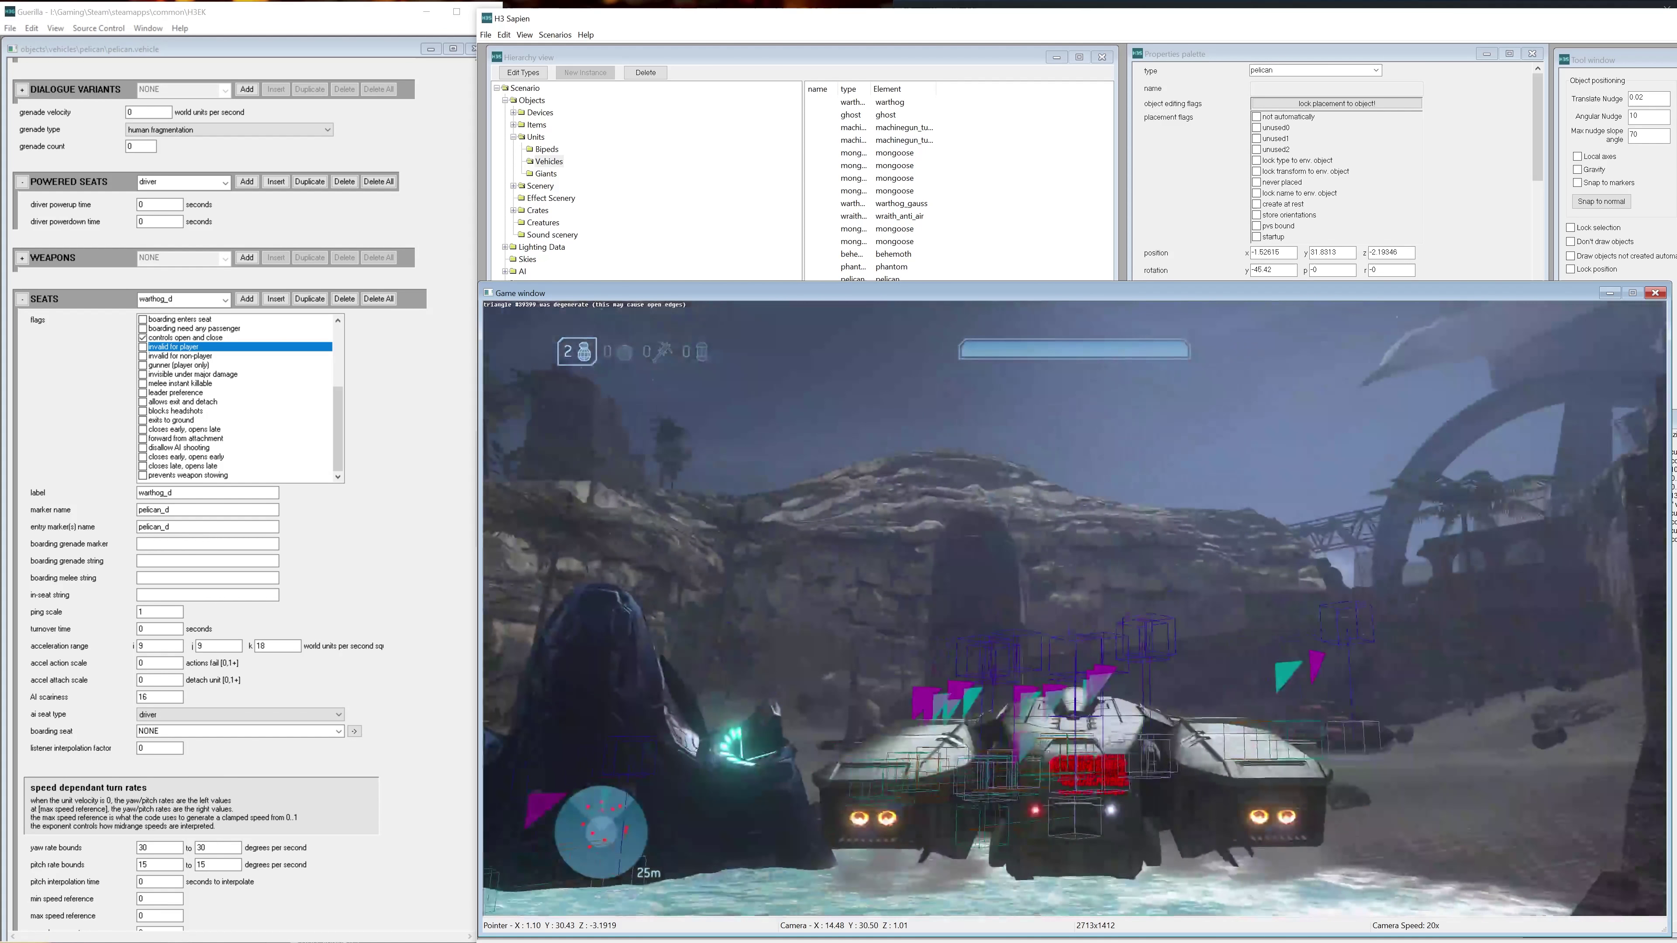
Test-fly the pelican from the beach out over the map
{"action": "key", "text": "w"}
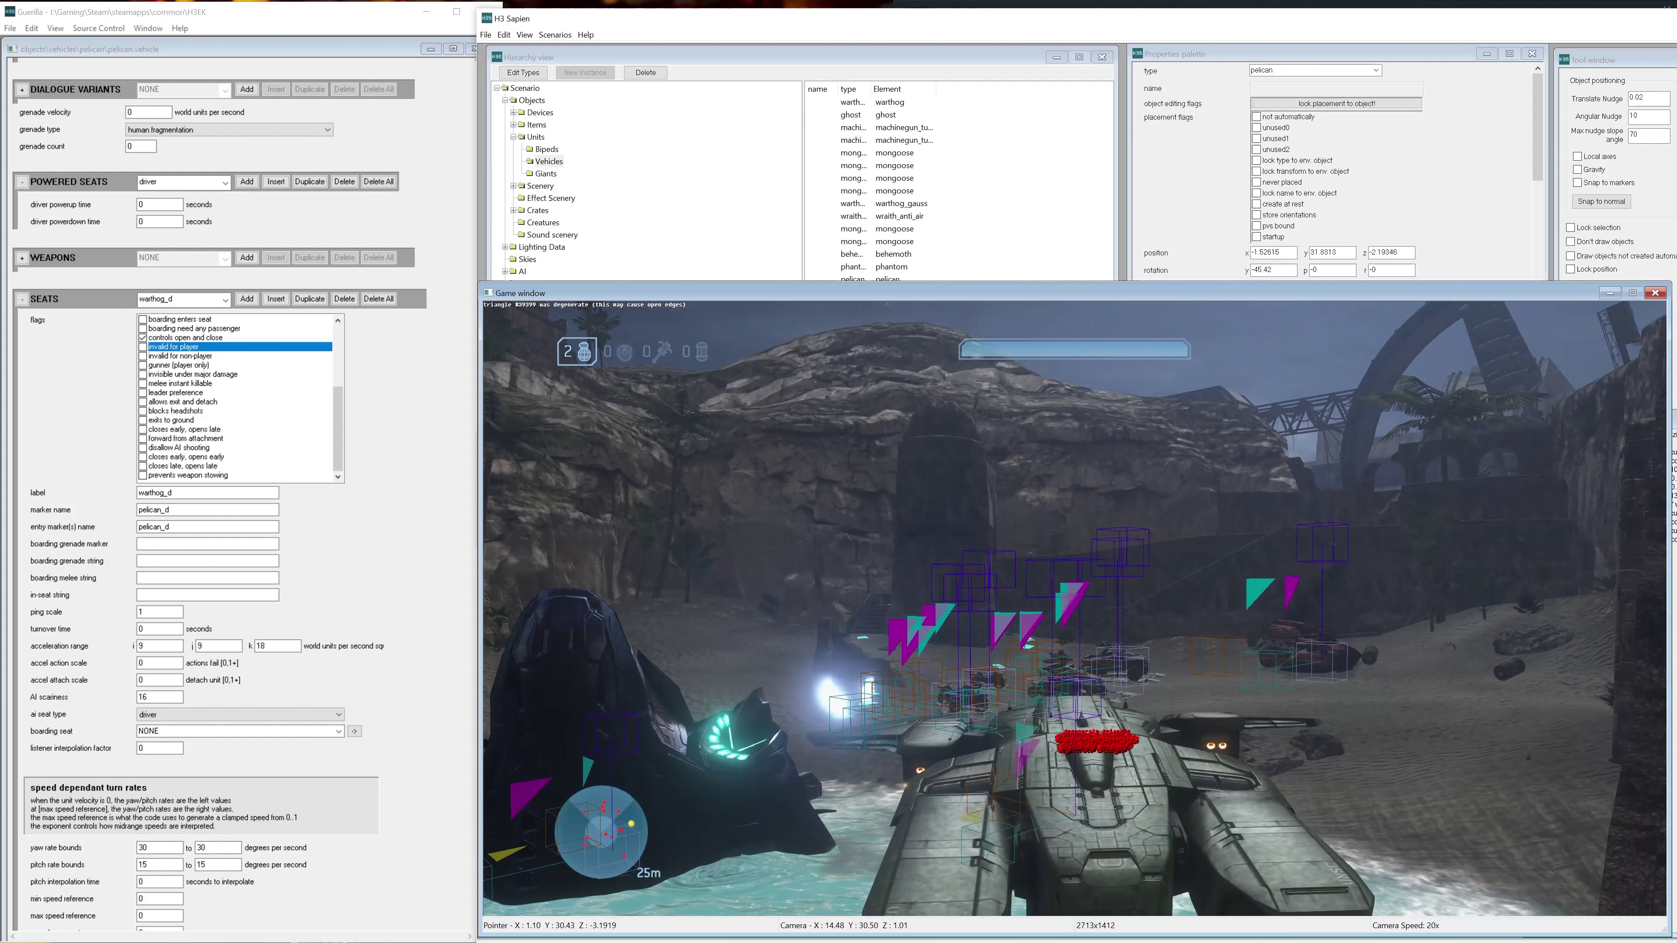
{"action": "key", "text": "a"}
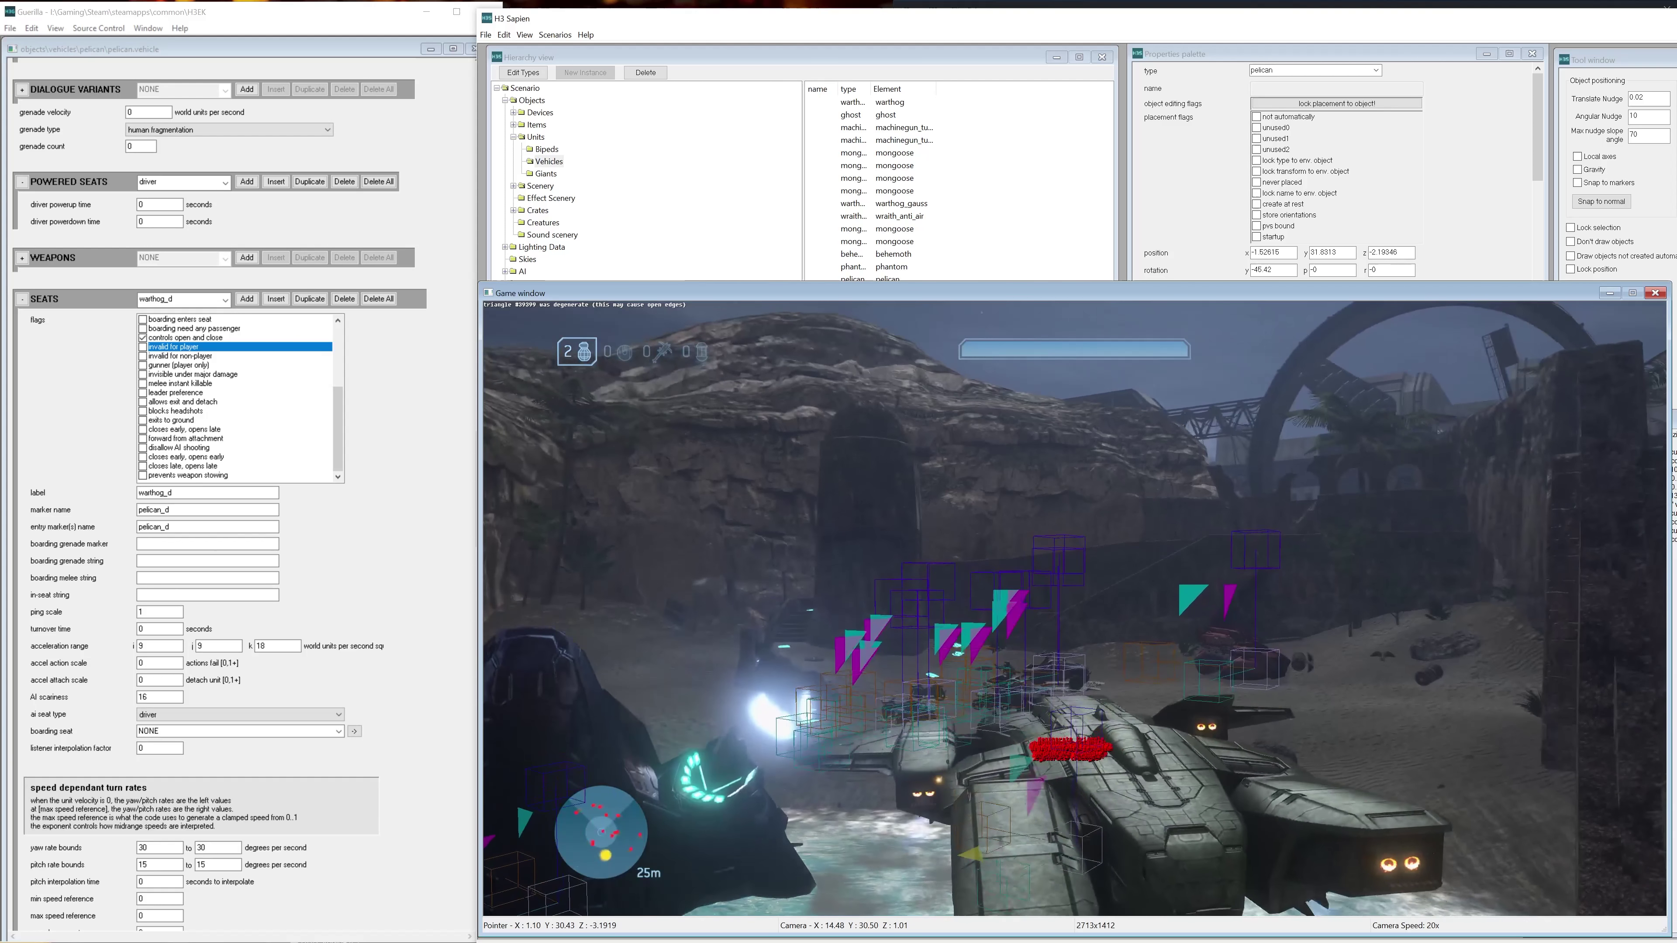
{"action": "key", "text": "w"}
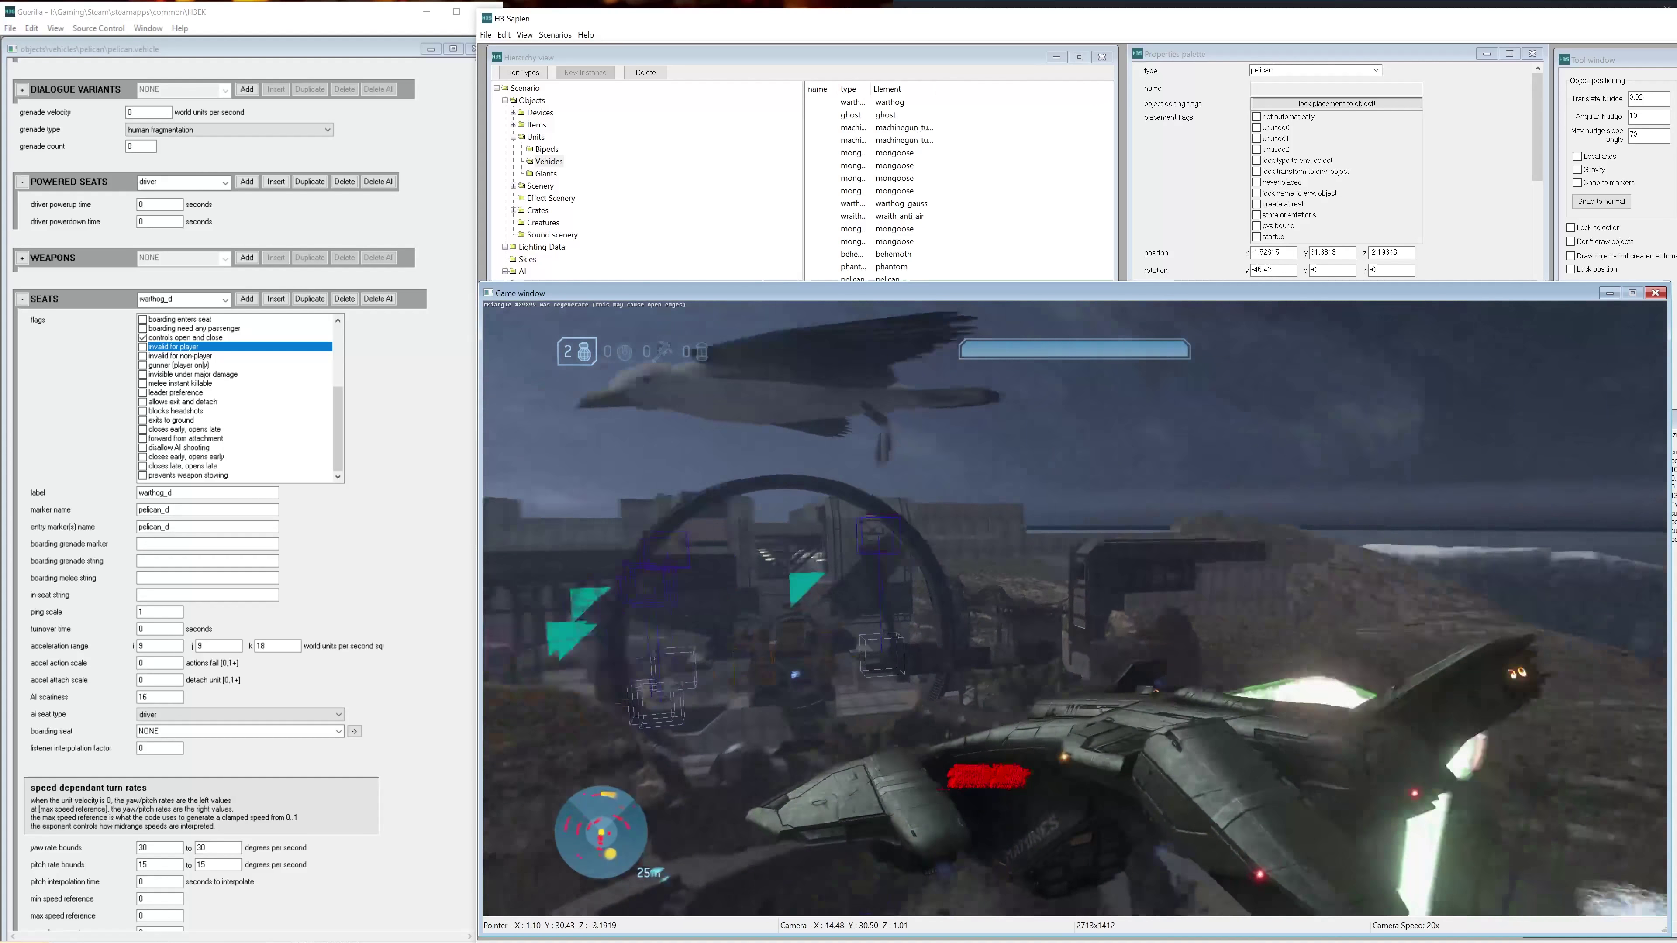
{"action": "key", "text": "w"}
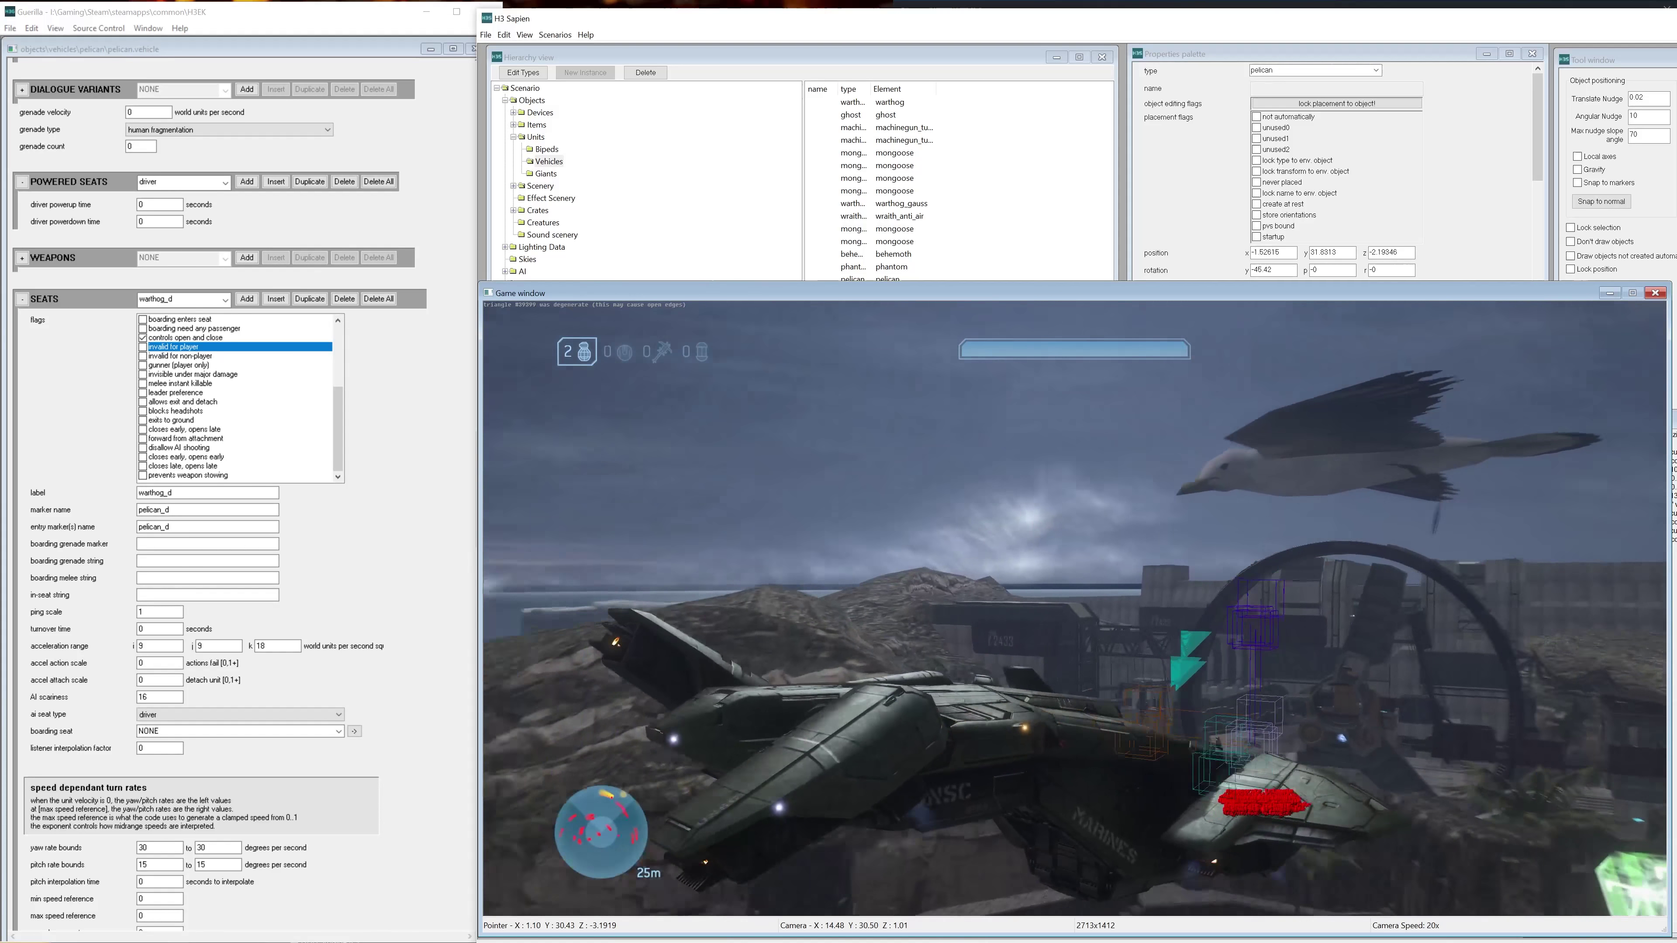
Finish the pelican test flight and return Sapien's game view to the editor camera above the vehicles on the beach
{"action": "key", "text": "w"}
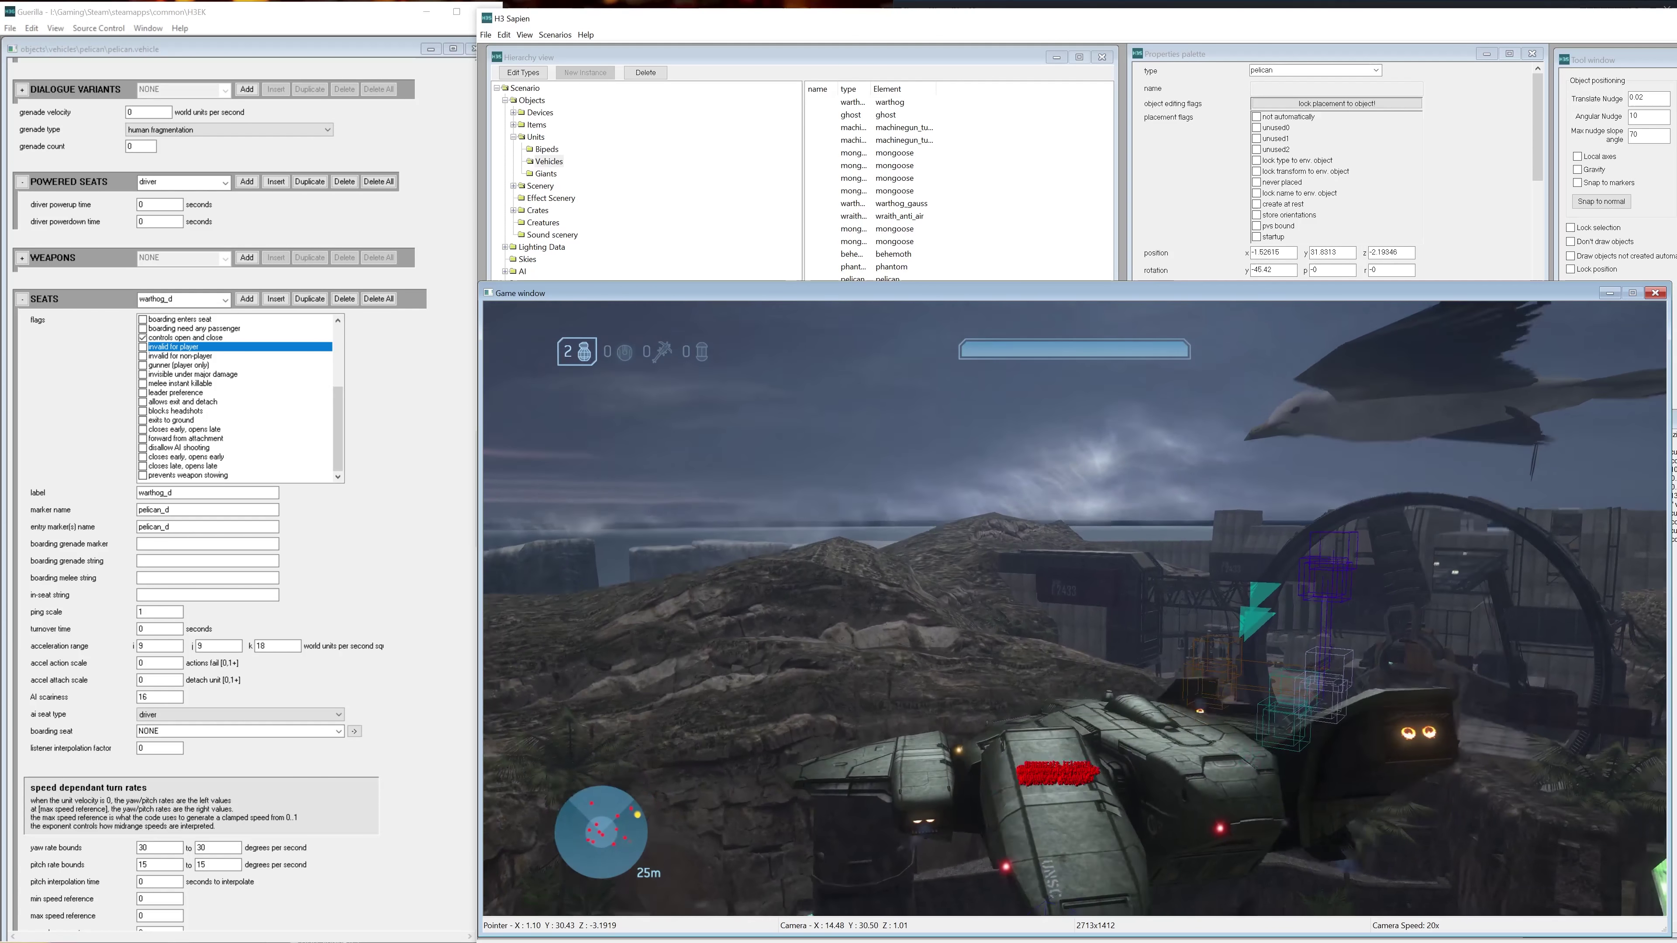
{"action": "key", "text": "Tab"}
{"action": "key", "text": "Tab"}
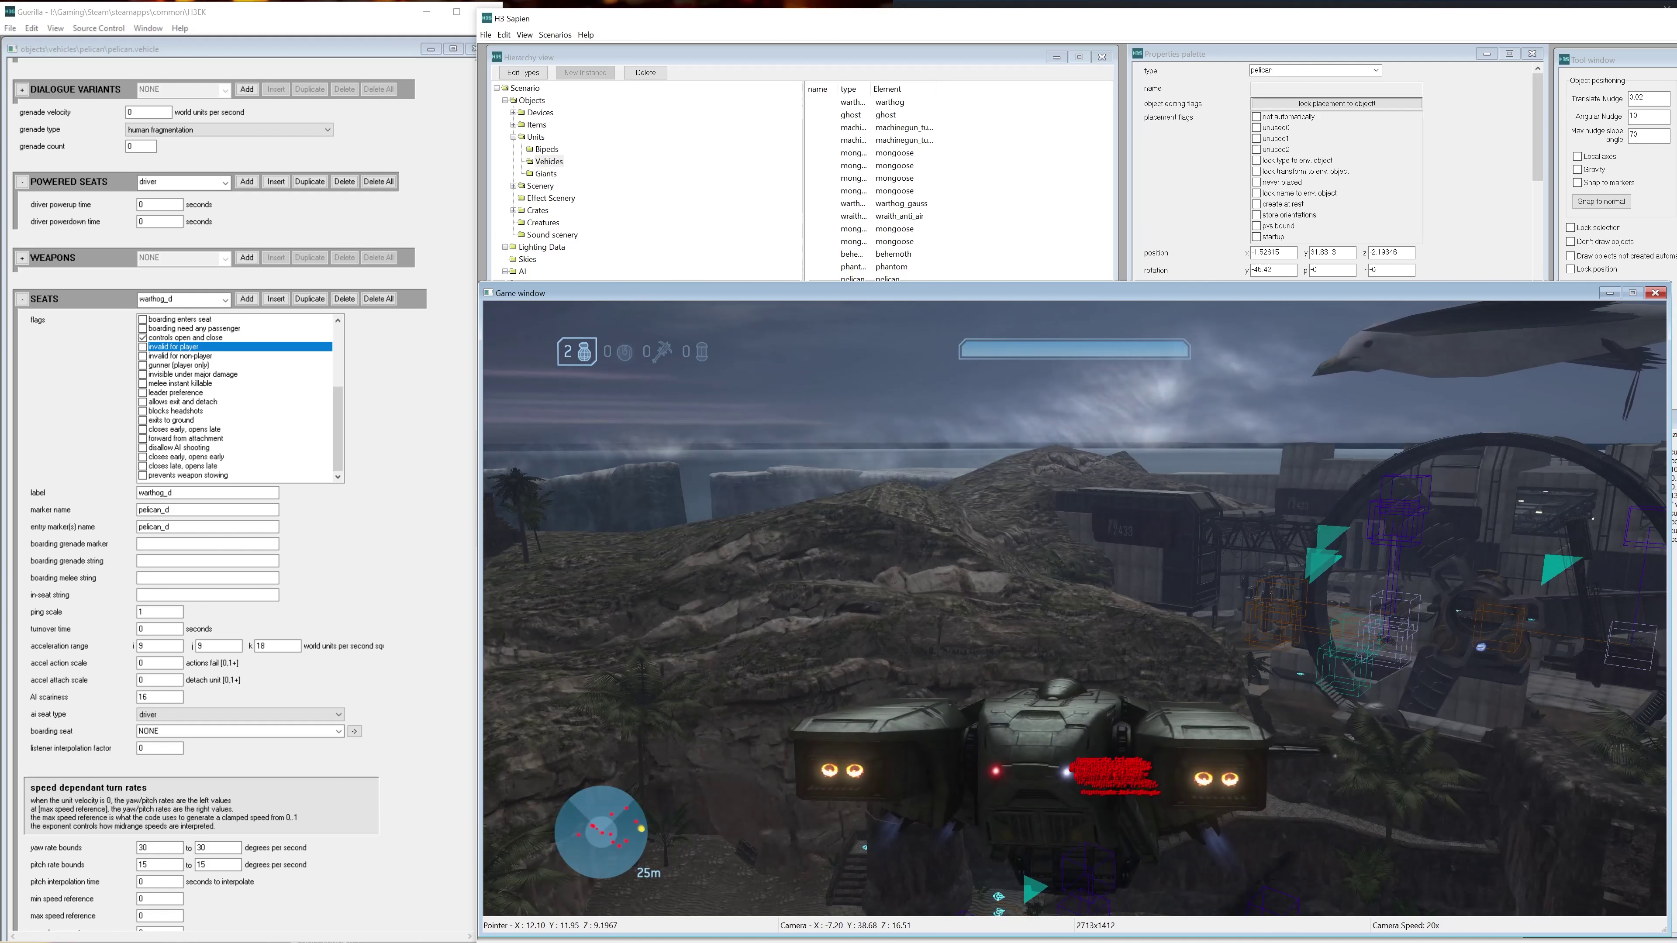
{"action": "key", "text": "e"}
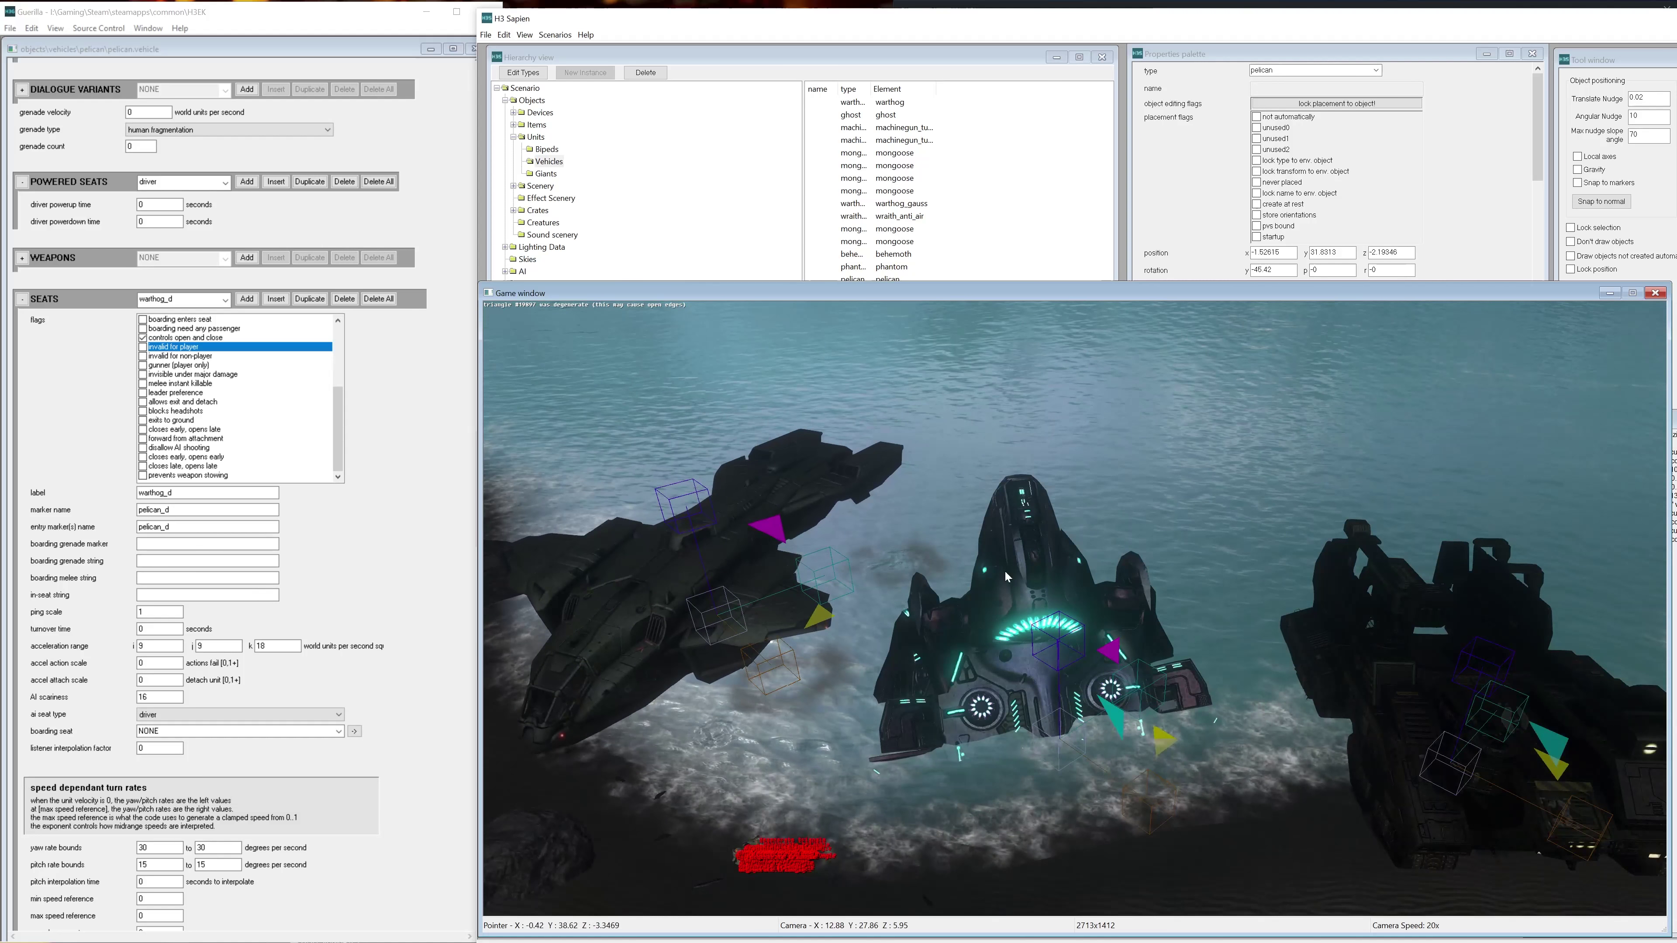
Show Guerilla's tag explorer, collapse the pelican folder and open phantom.physics_model from the phantom folder
{"action": "left_click", "coordinate": [56, 28]}
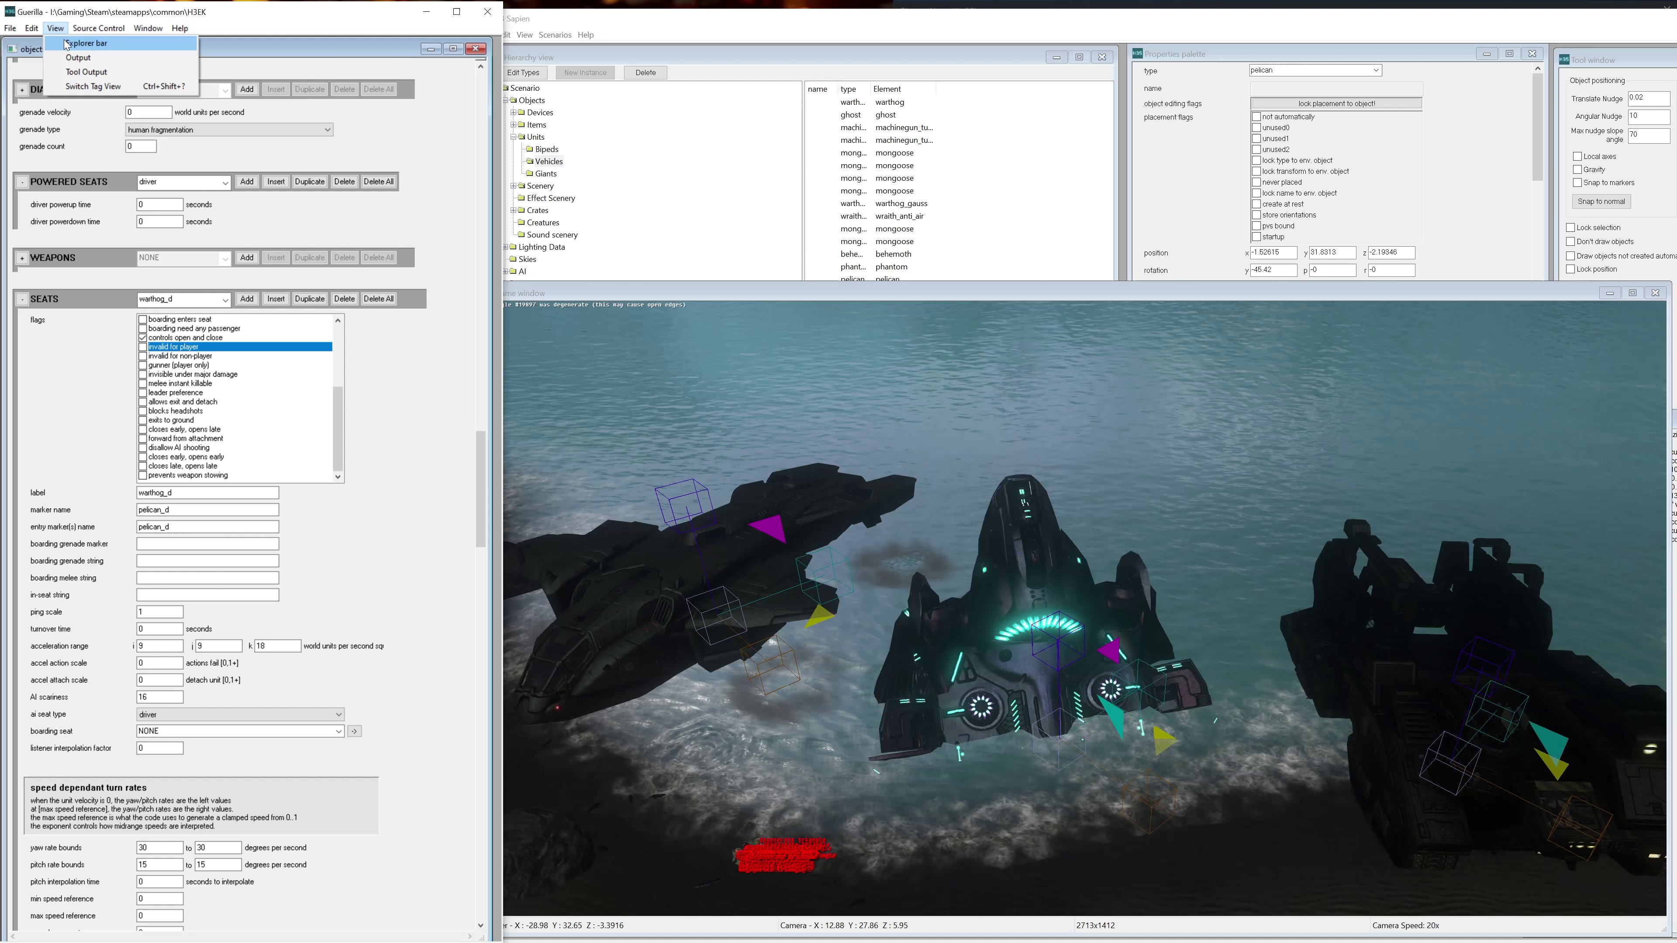
{"action": "left_click", "coordinate": [67, 44]}
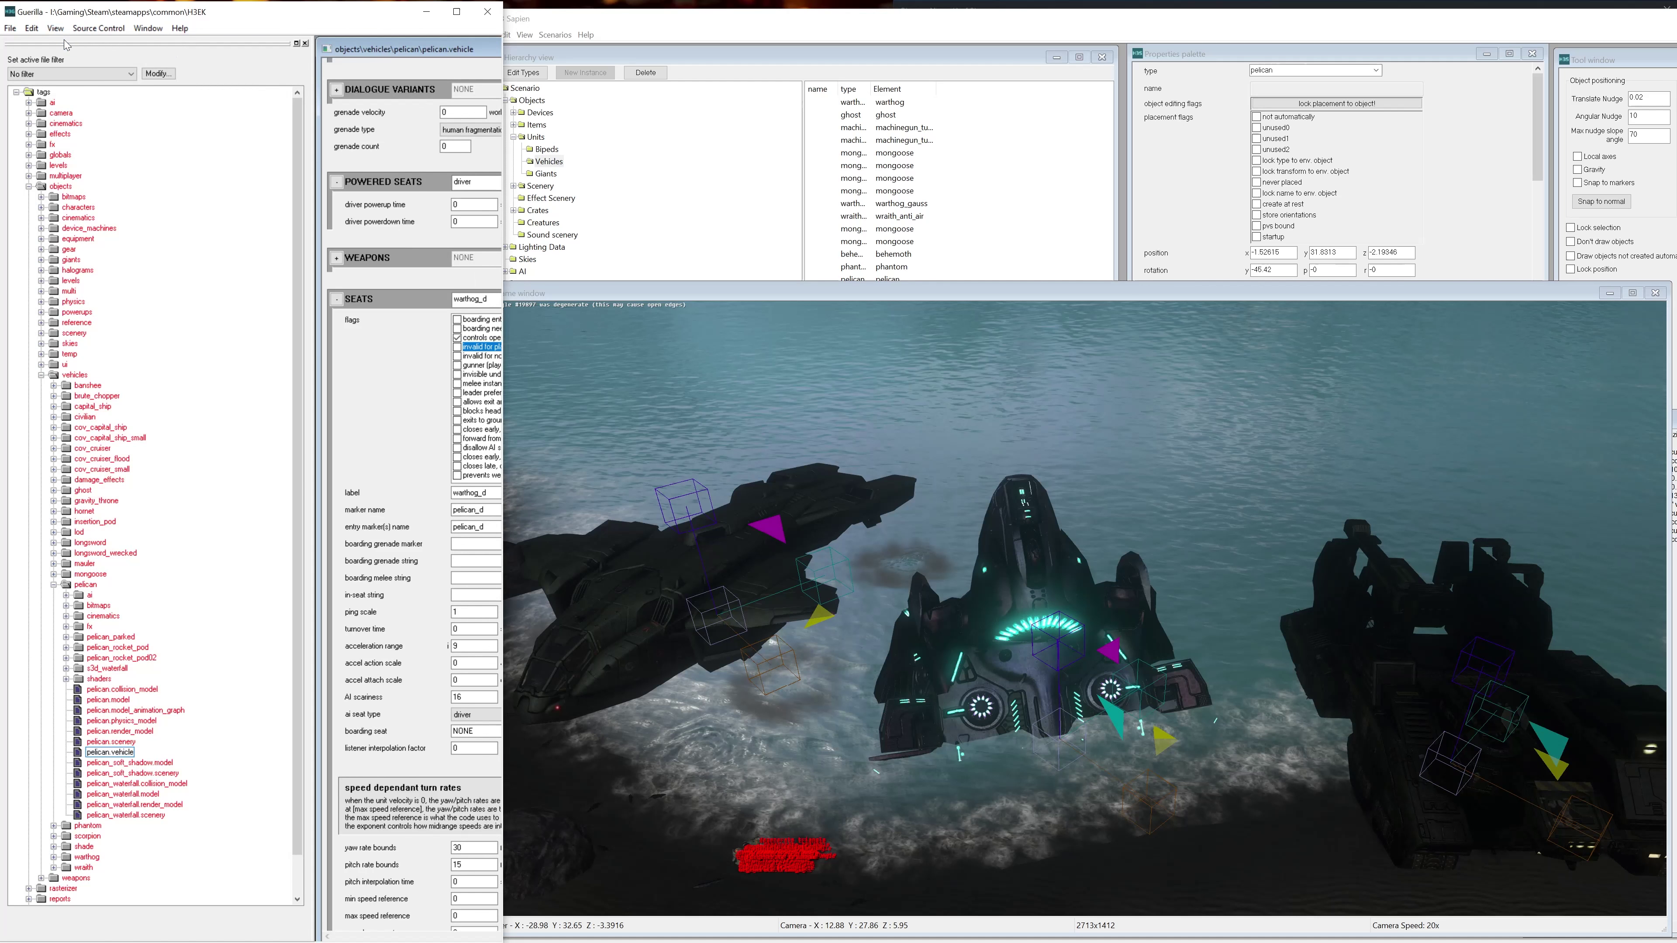
{"action": "left_click", "coordinate": [54, 585]}
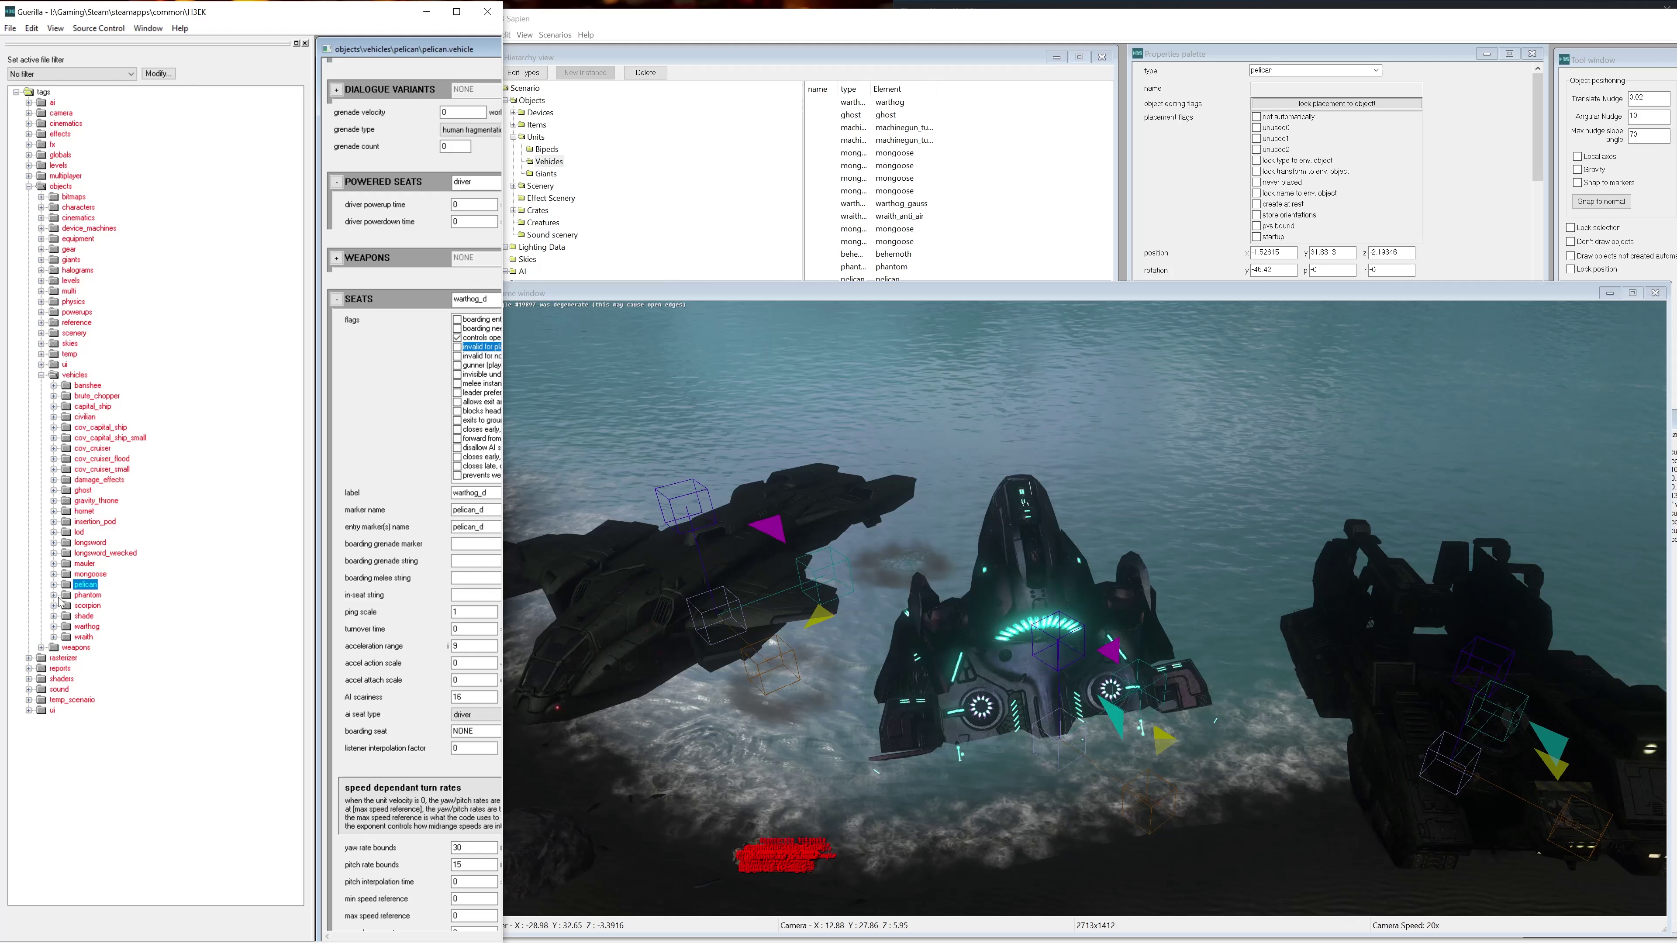
{"action": "left_click", "coordinate": [54, 596]}
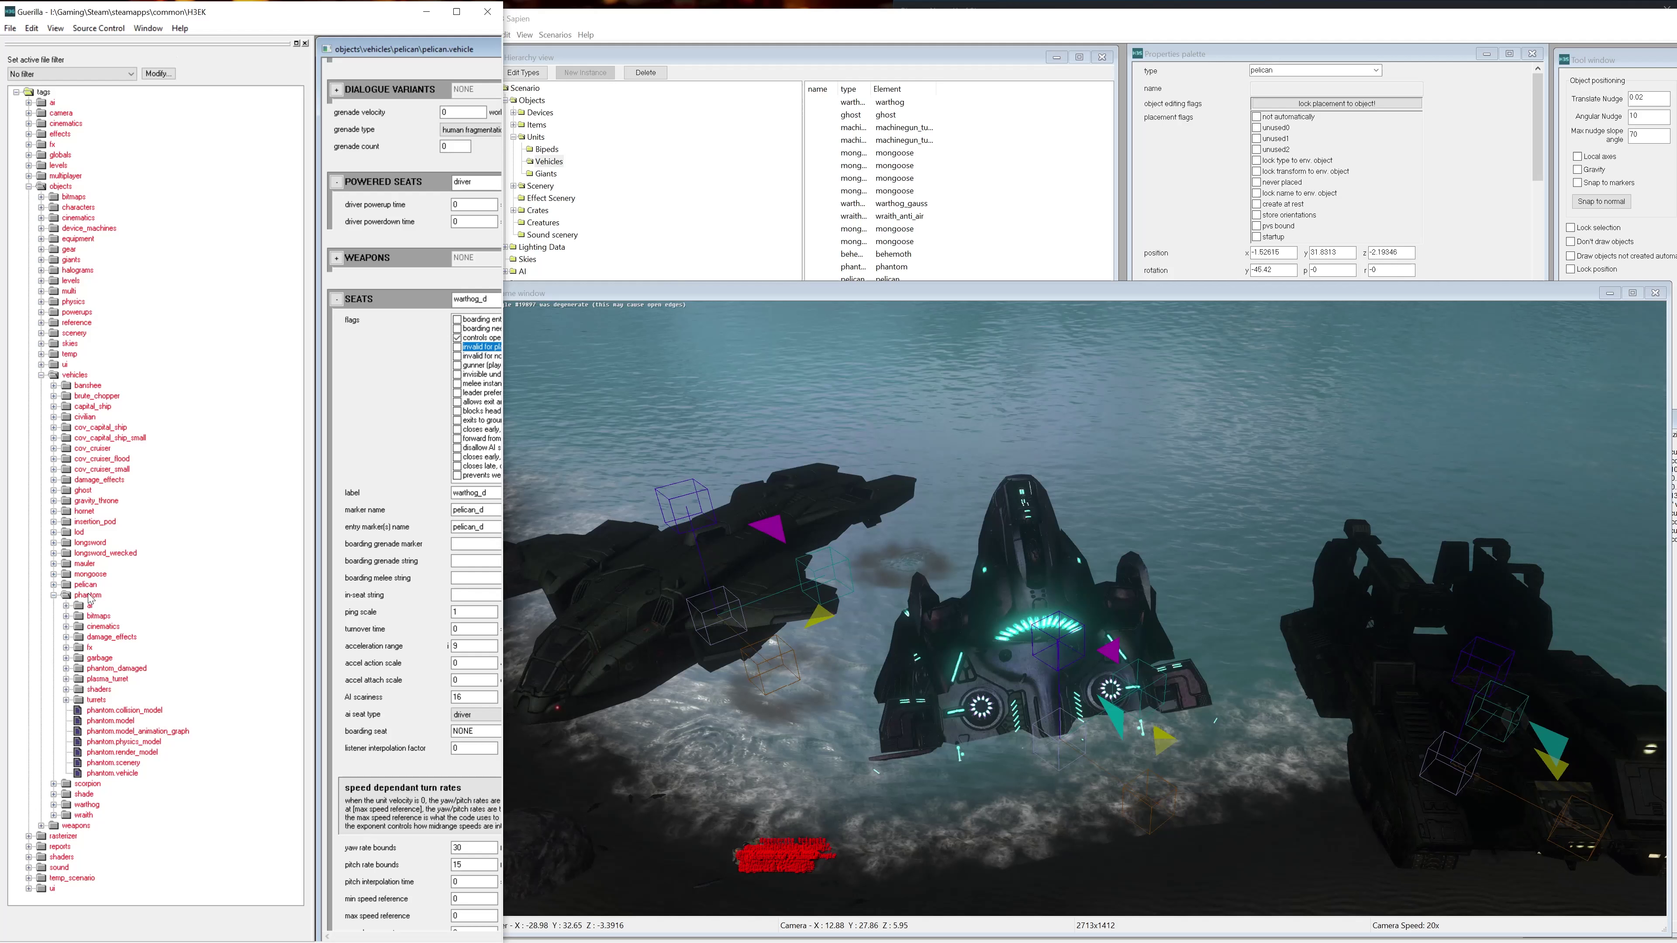
{"action": "left_click", "coordinate": [108, 745]}
Widen the Guerilla window, close the pelican vehicle tag and bring the phantom physics model into view
{"action": "left_click", "coordinate": [368, 53]}
{"action": "left_click_drag", "start_coordinate": [502, 84], "coordinate": [845, 118]}
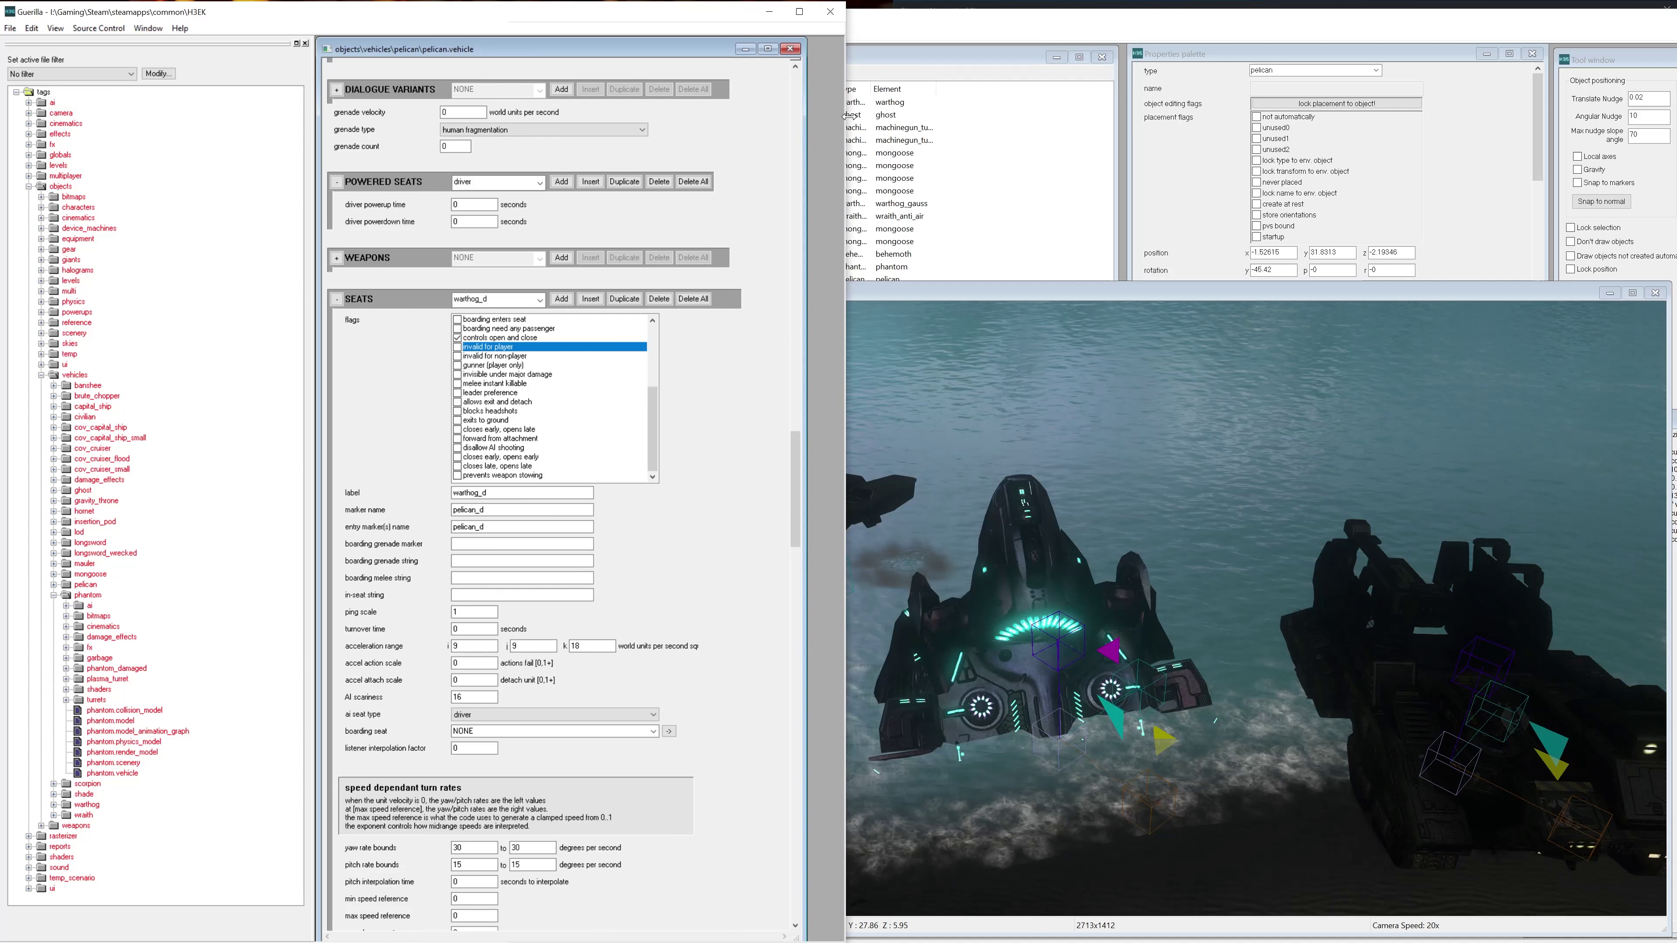
{"action": "left_click", "coordinate": [792, 50]}
{"action": "left_click_drag", "start_coordinate": [444, 60], "coordinate": [373, 51]}
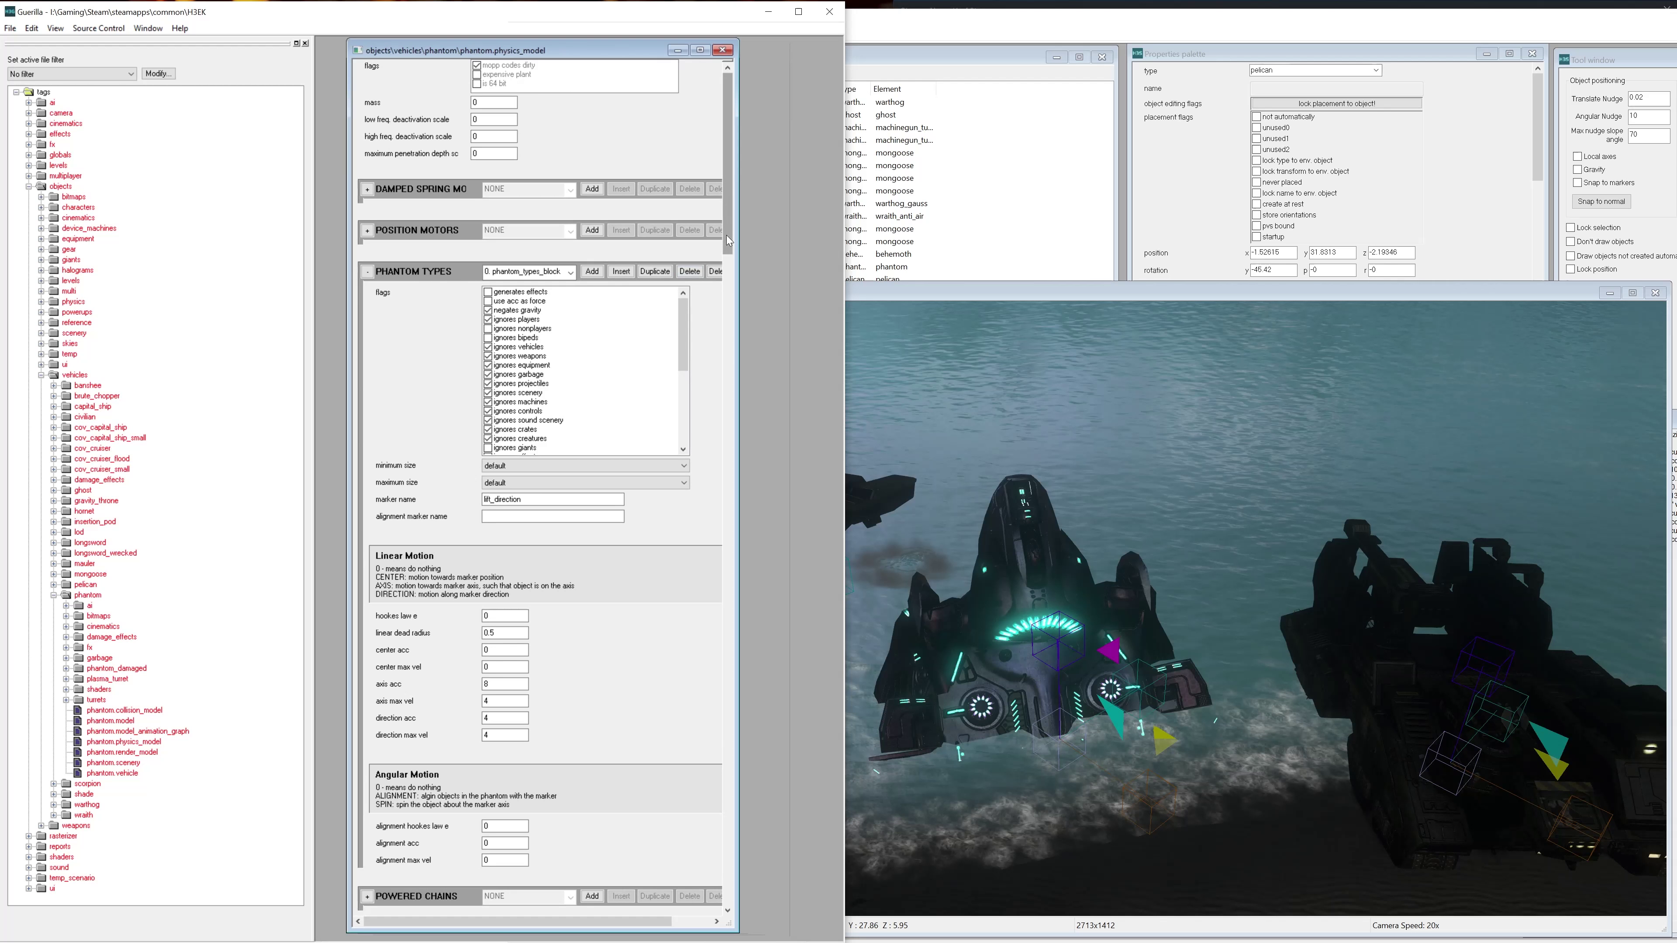
Set the proxy collision group of the phantom's hard_metal_thick material to NONE and save the physics model
{"action": "left_click_drag", "start_coordinate": [729, 242], "coordinate": [804, 468]}
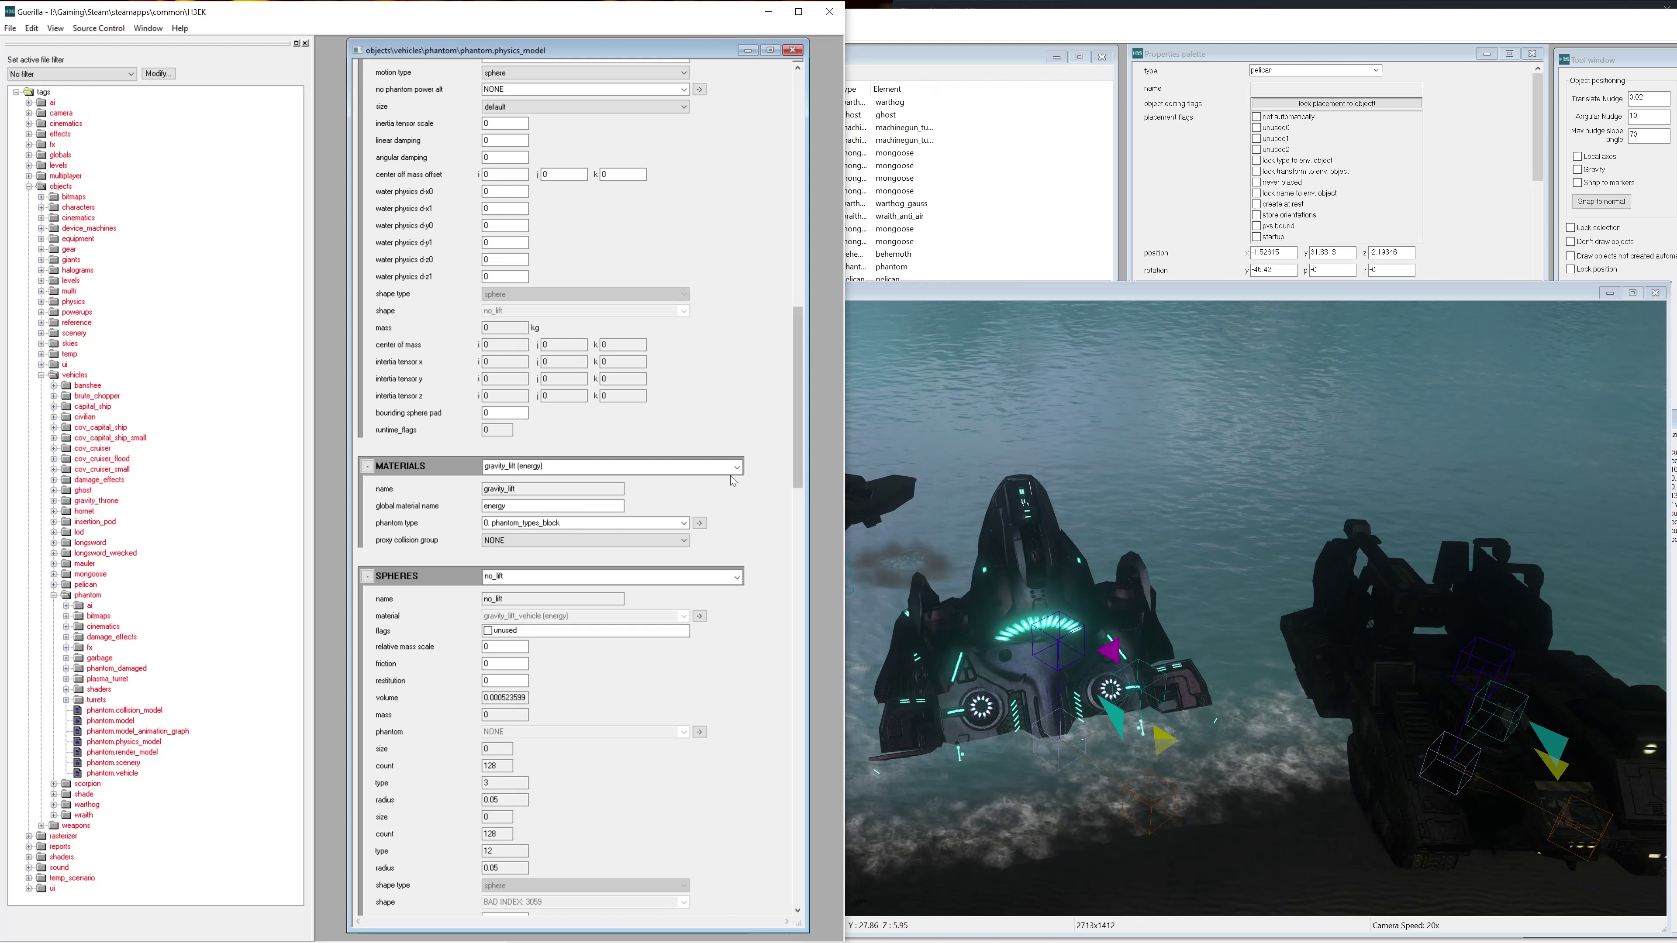
{"action": "left_click", "coordinate": [541, 469]}
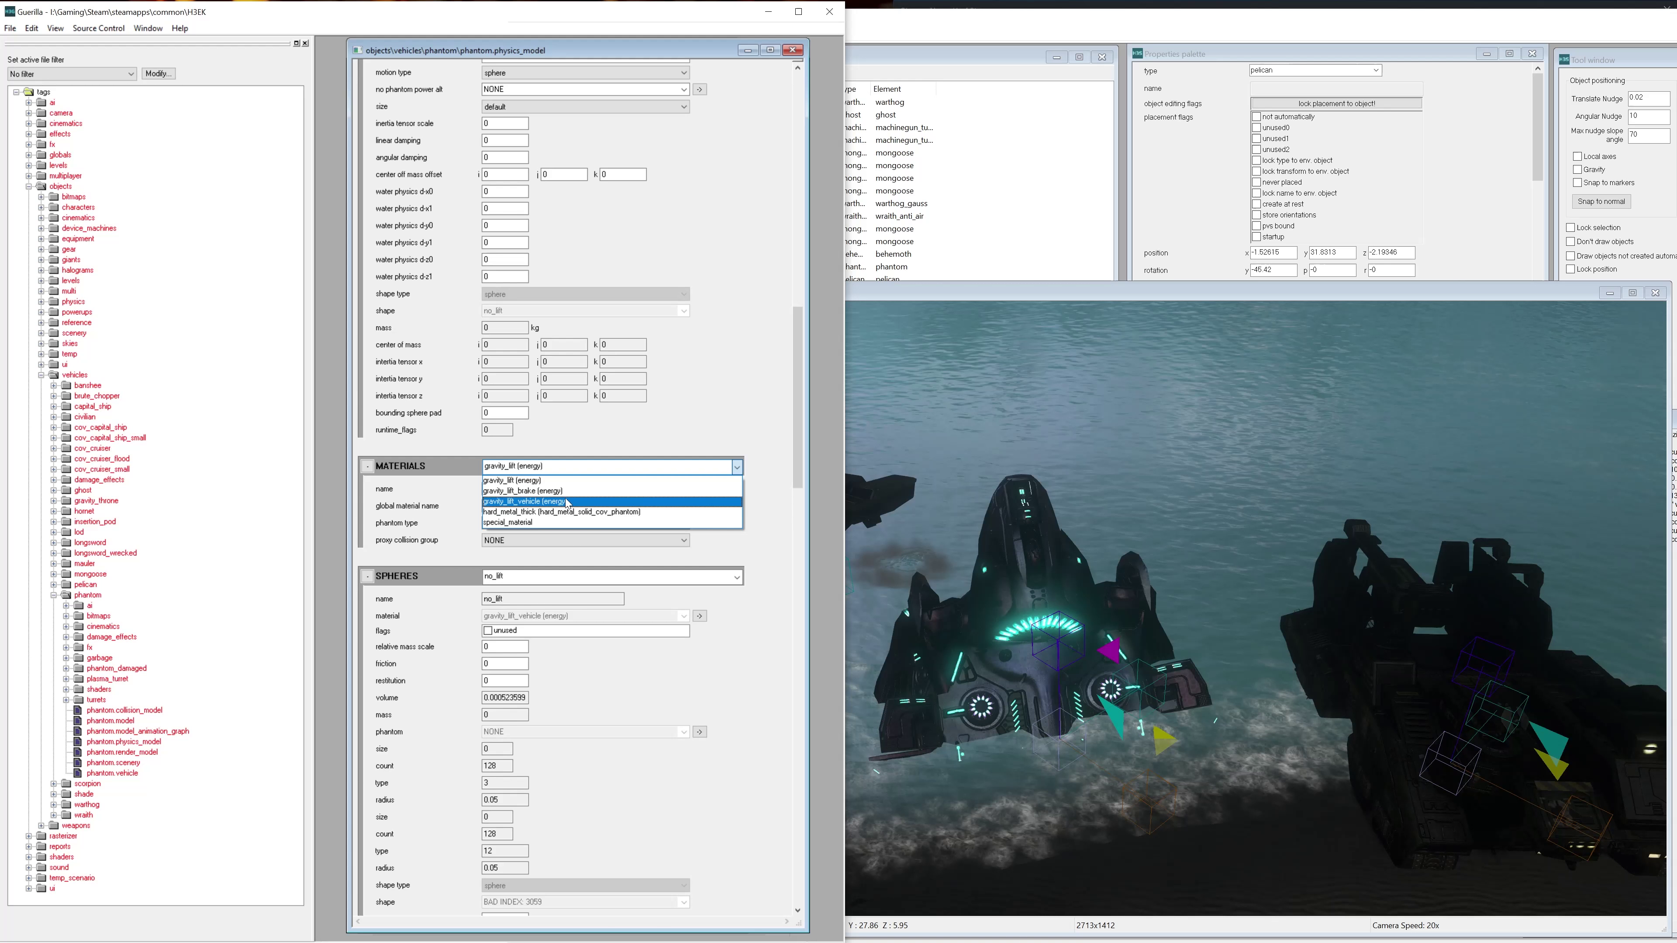
{"action": "left_click", "coordinate": [571, 516]}
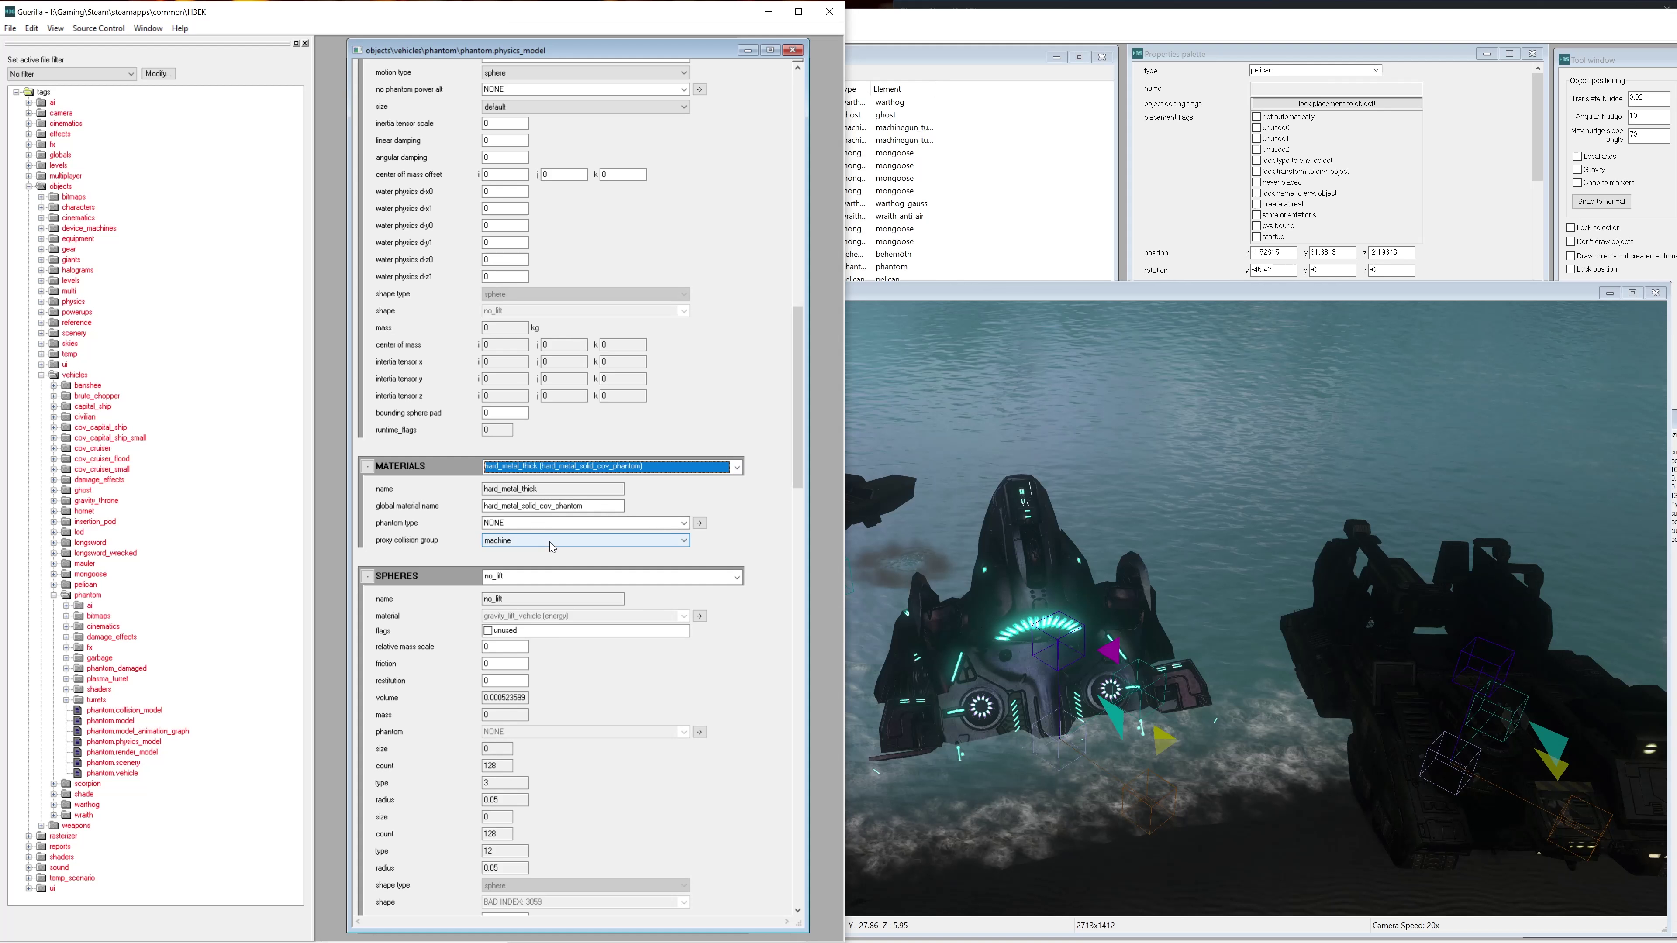
{"action": "left_click", "coordinate": [553, 540]}
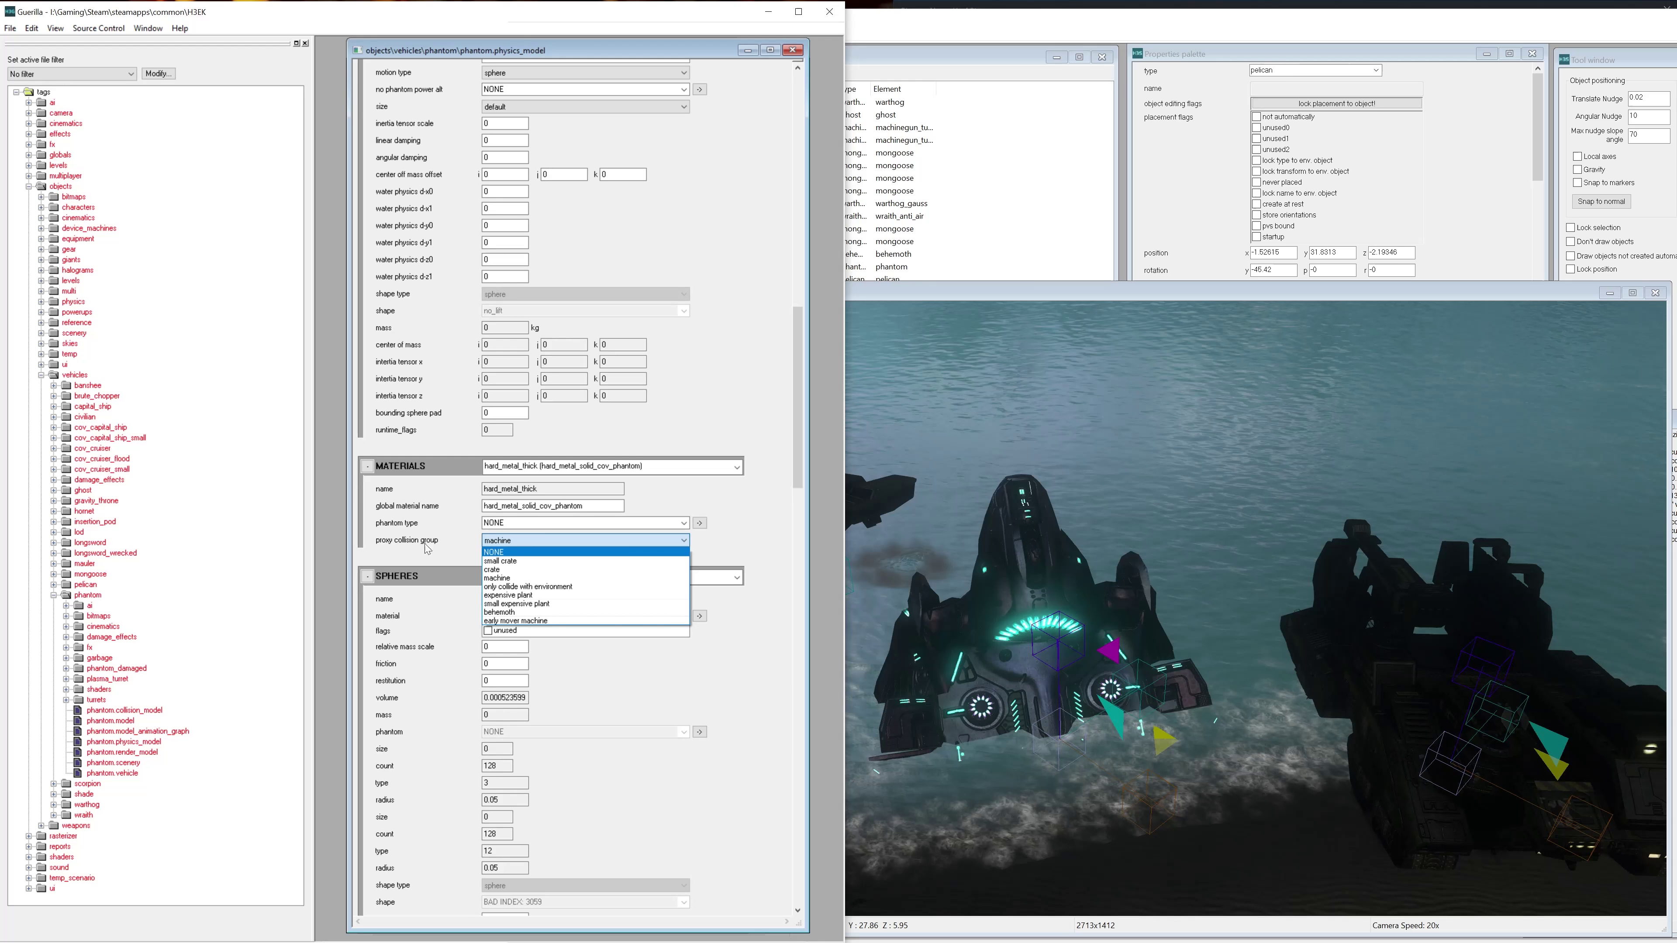
{"action": "left_click", "coordinate": [514, 554]}
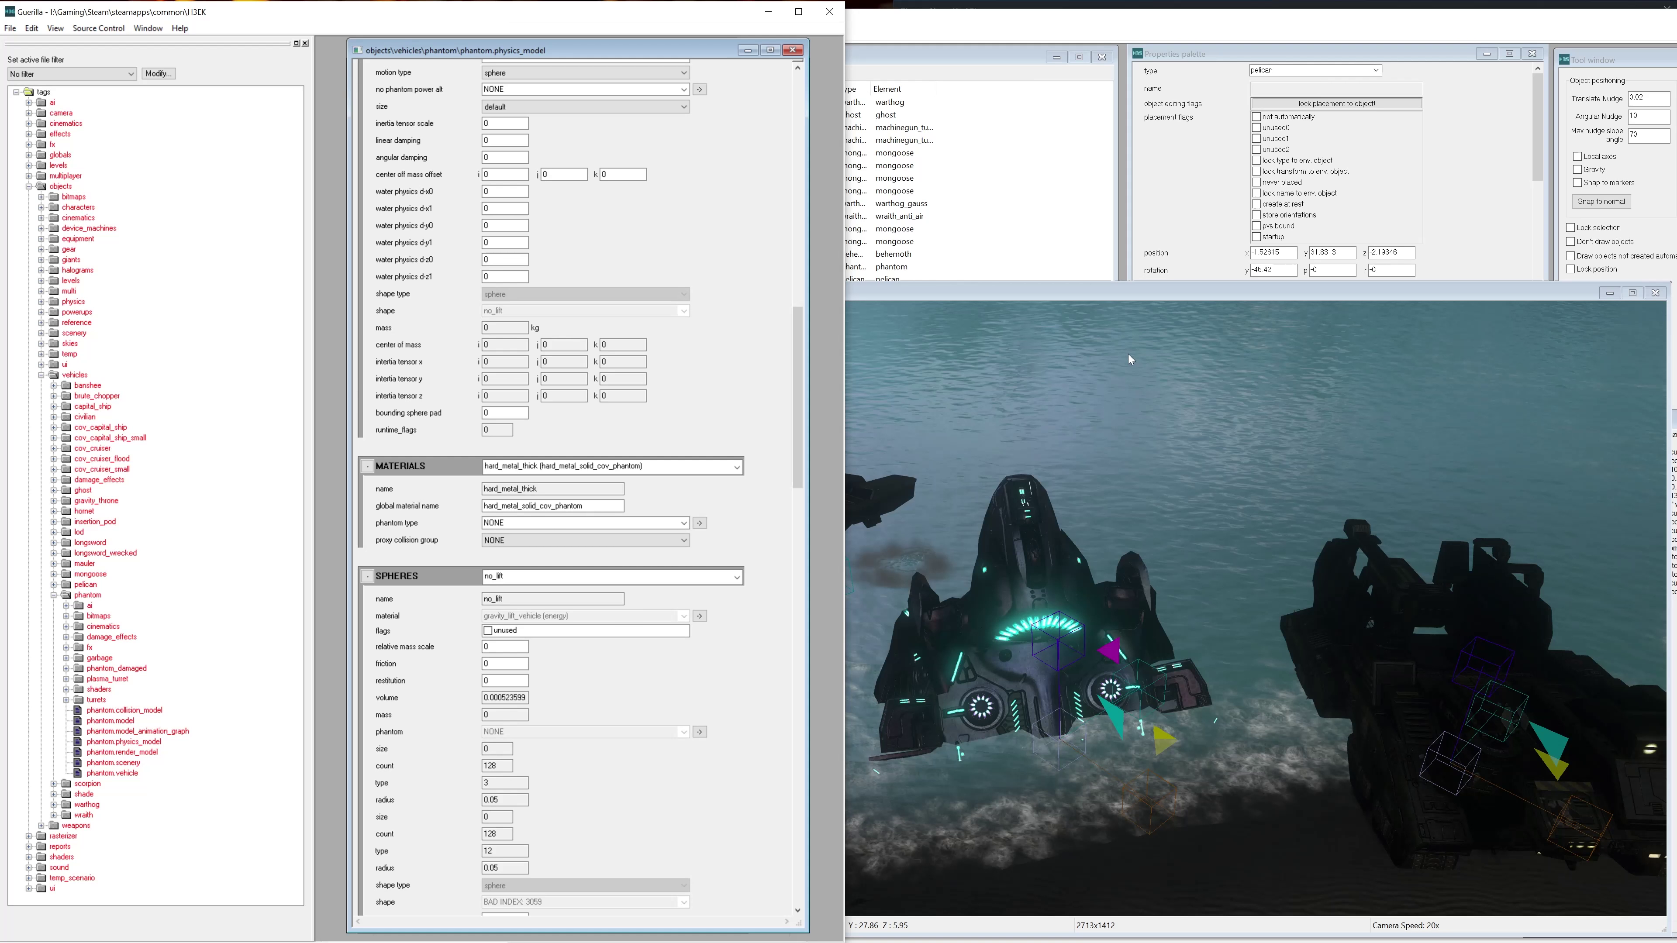
Select the phantom in Sapien's game view and lower it toward the beach to a z position of about -2.73
{"action": "left_click", "coordinate": [1116, 396]}
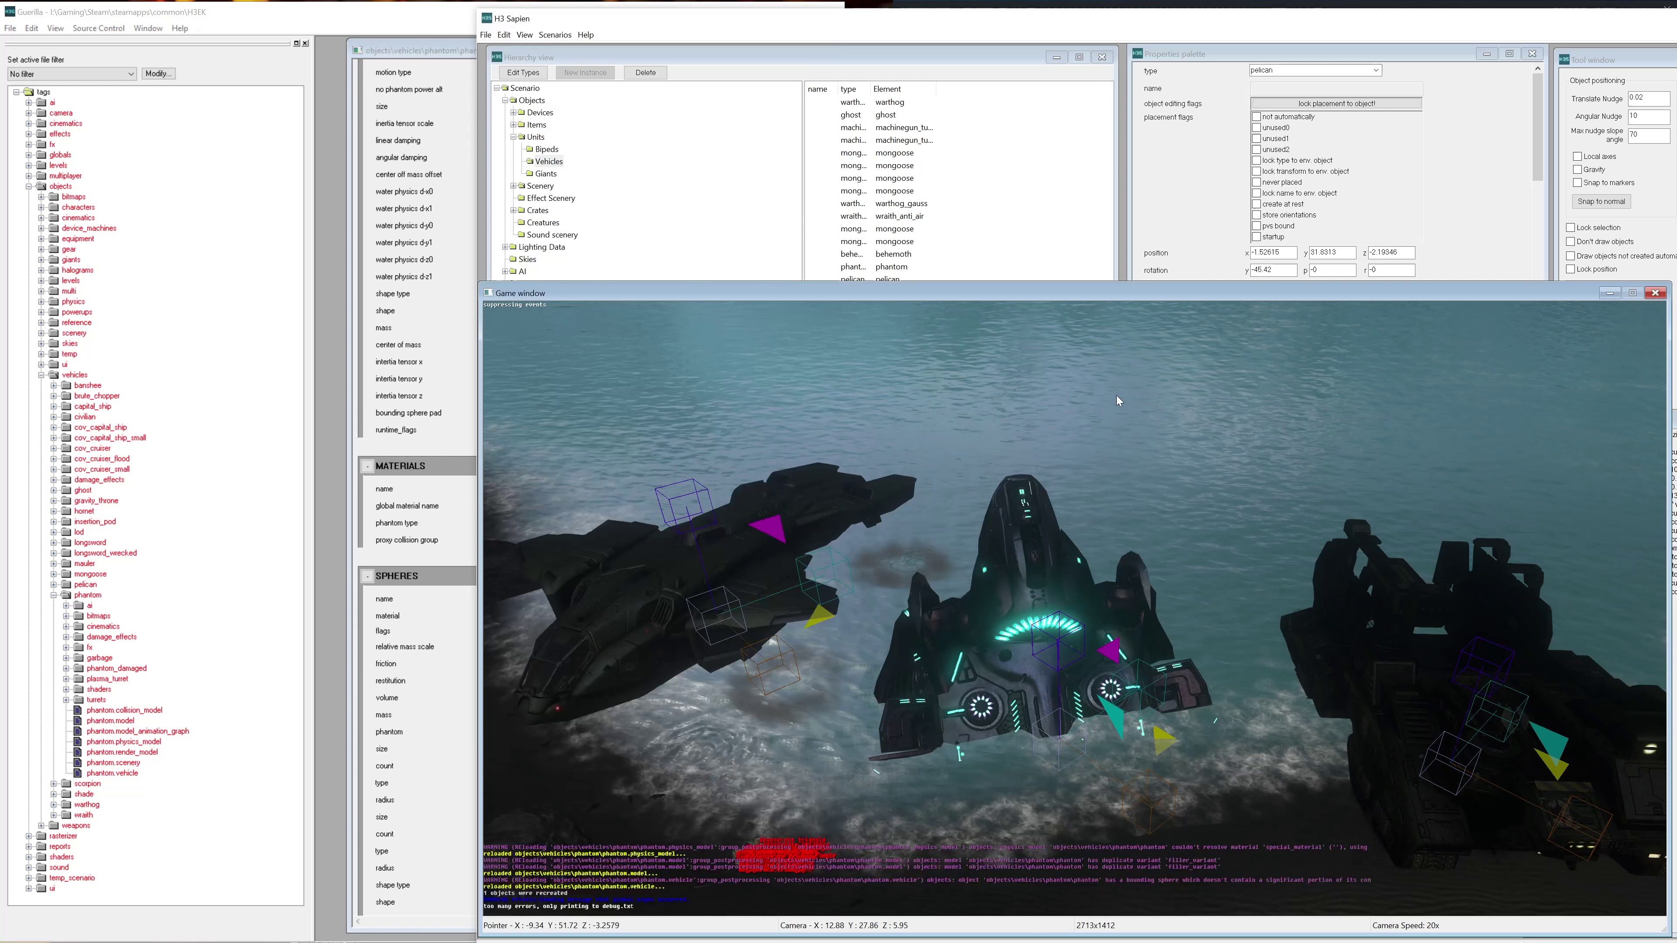
{"action": "left_click", "coordinate": [1054, 641]}
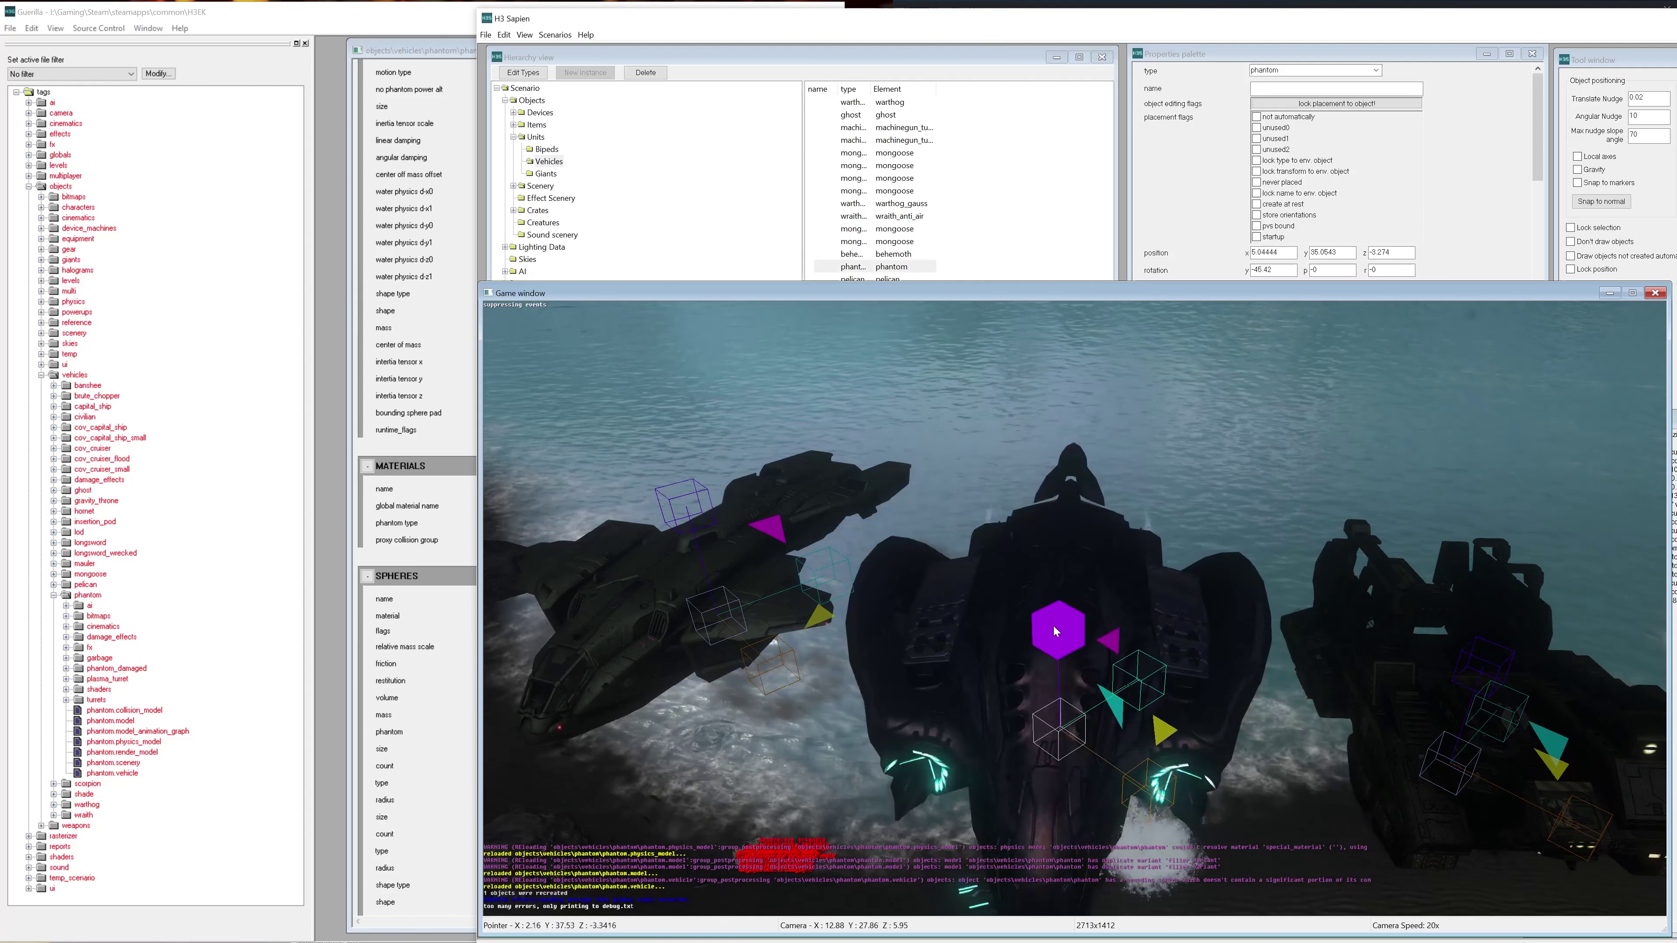
{"action": "middle_click_drag", "start_coordinate": [1216, 501], "coordinate": [1295, 640]}
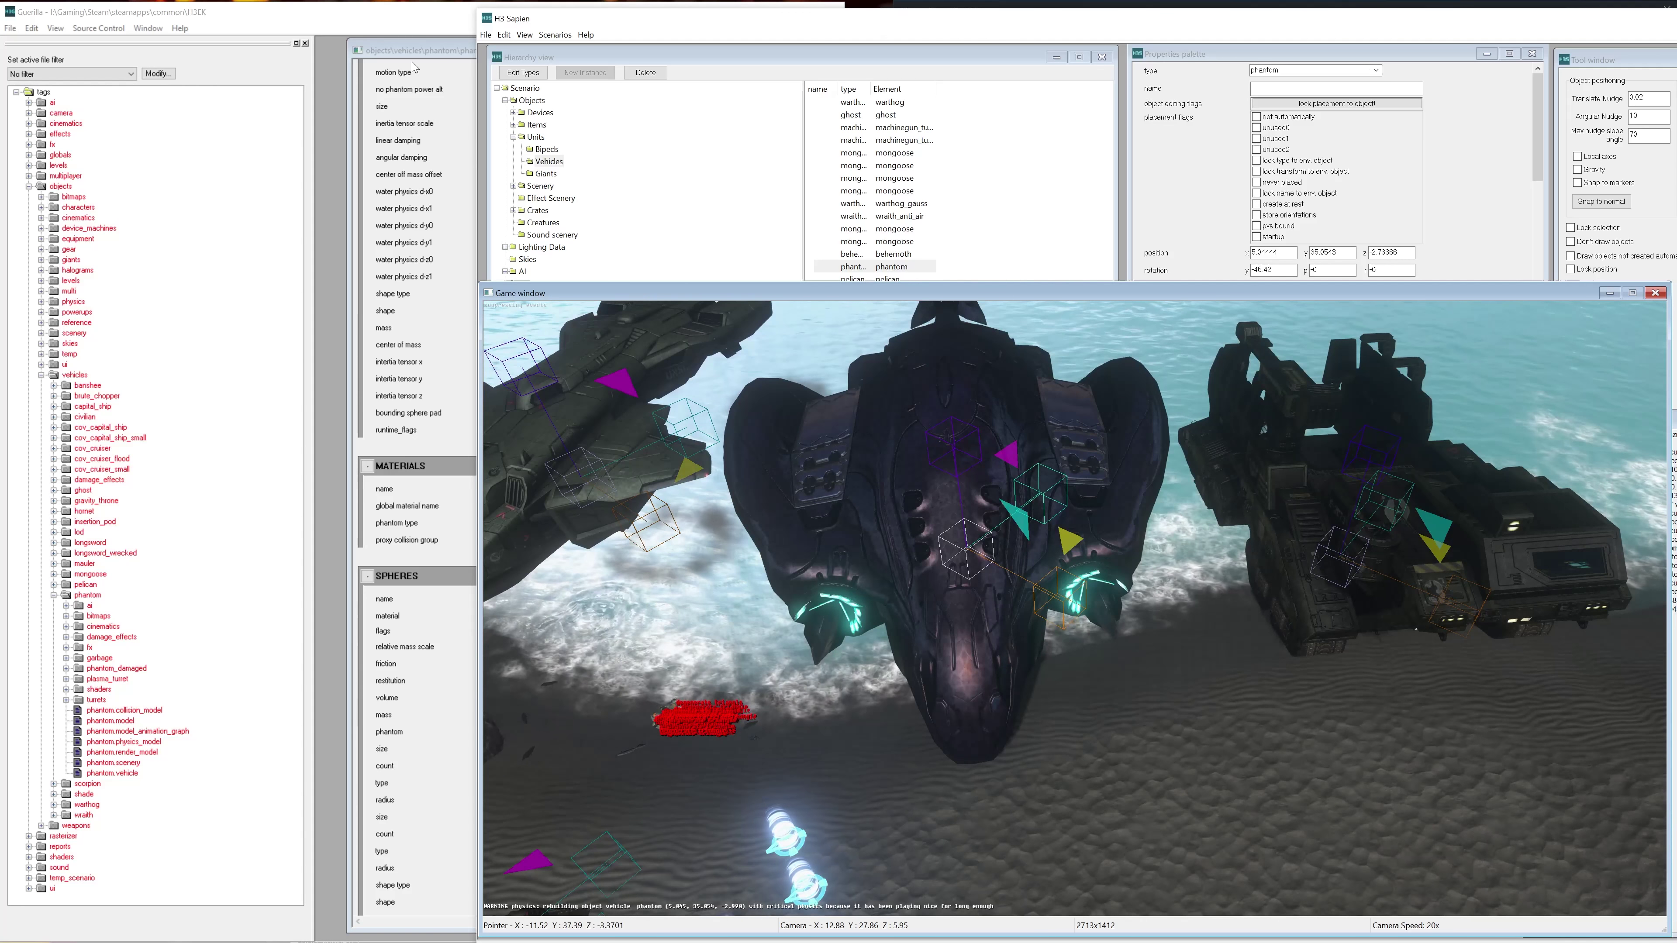
Close the phantom physics model in Guerilla, open phantom.vehicle, hide the tag explorer and narrow the window
{"action": "left_click", "coordinate": [464, 141]}
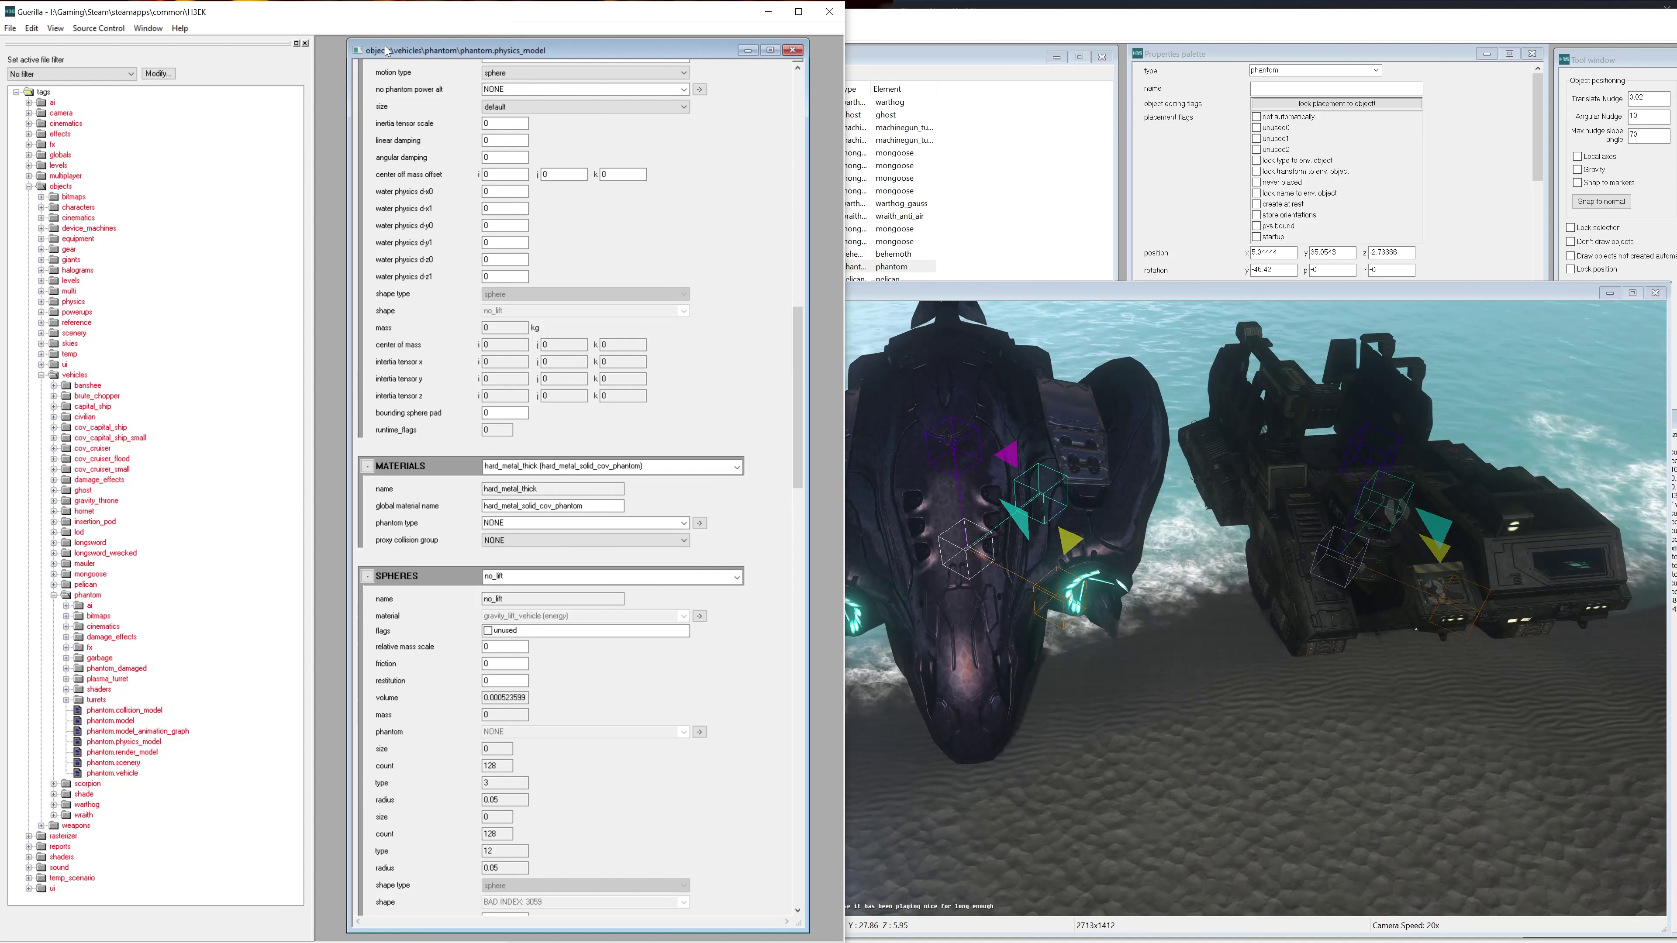
{"action": "left_click", "coordinate": [793, 52]}
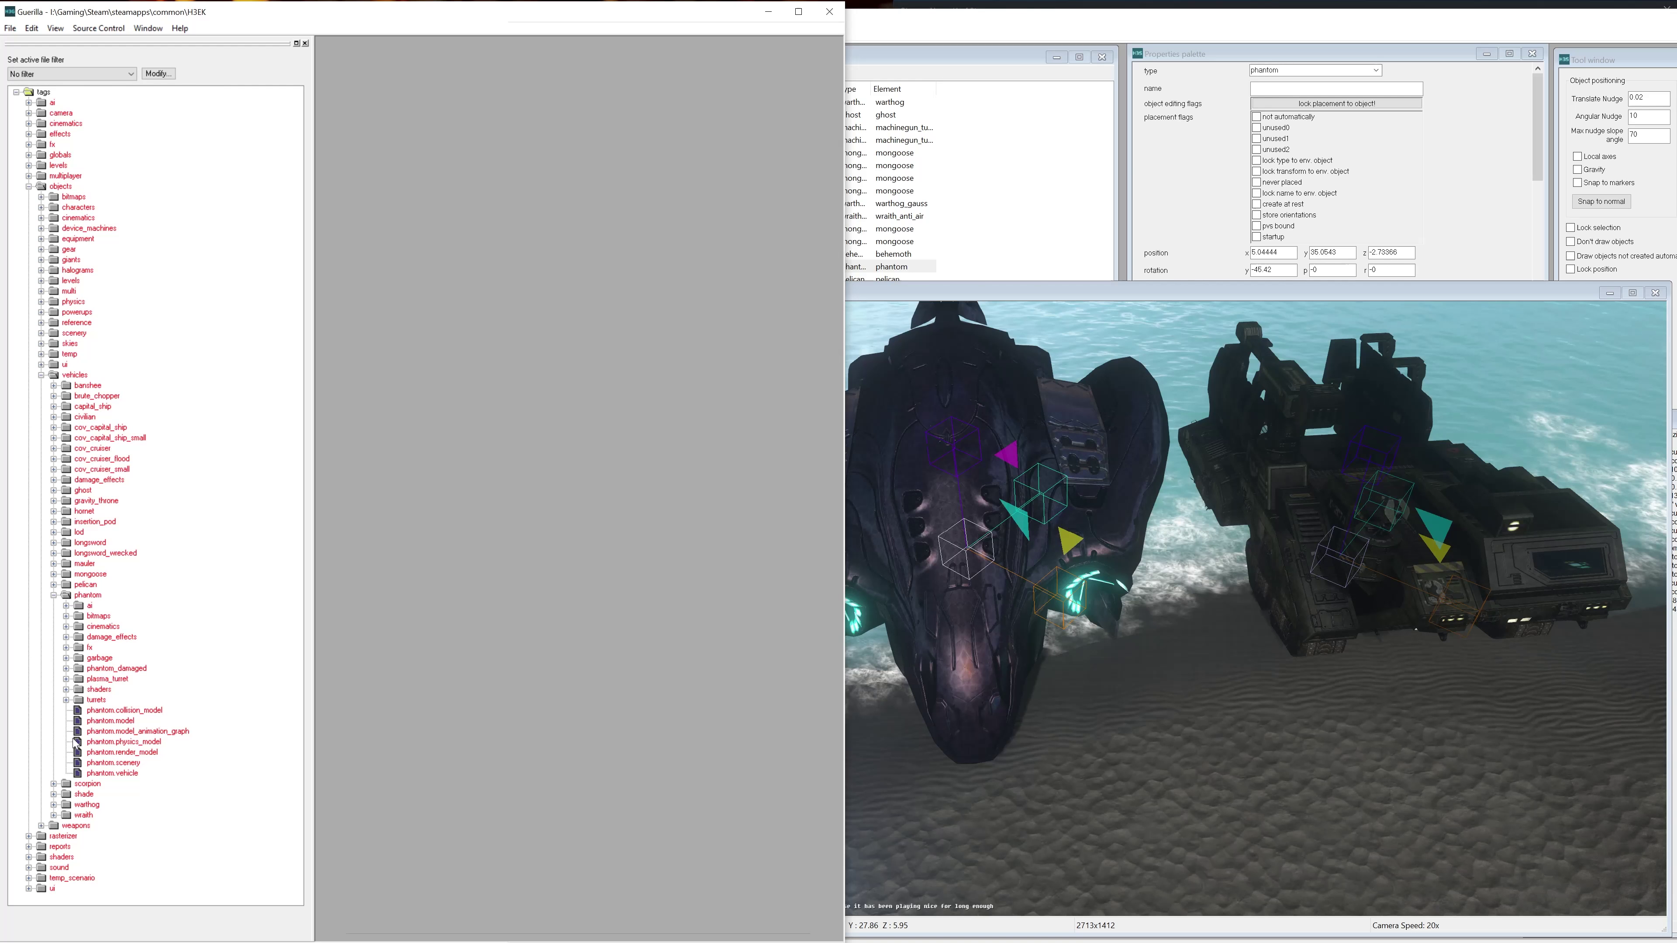
{"action": "double_click", "coordinate": [93, 776]}
{"action": "left_click", "coordinate": [305, 44]}
{"action": "left_click_drag", "start_coordinate": [849, 299], "coordinate": [495, 303]}
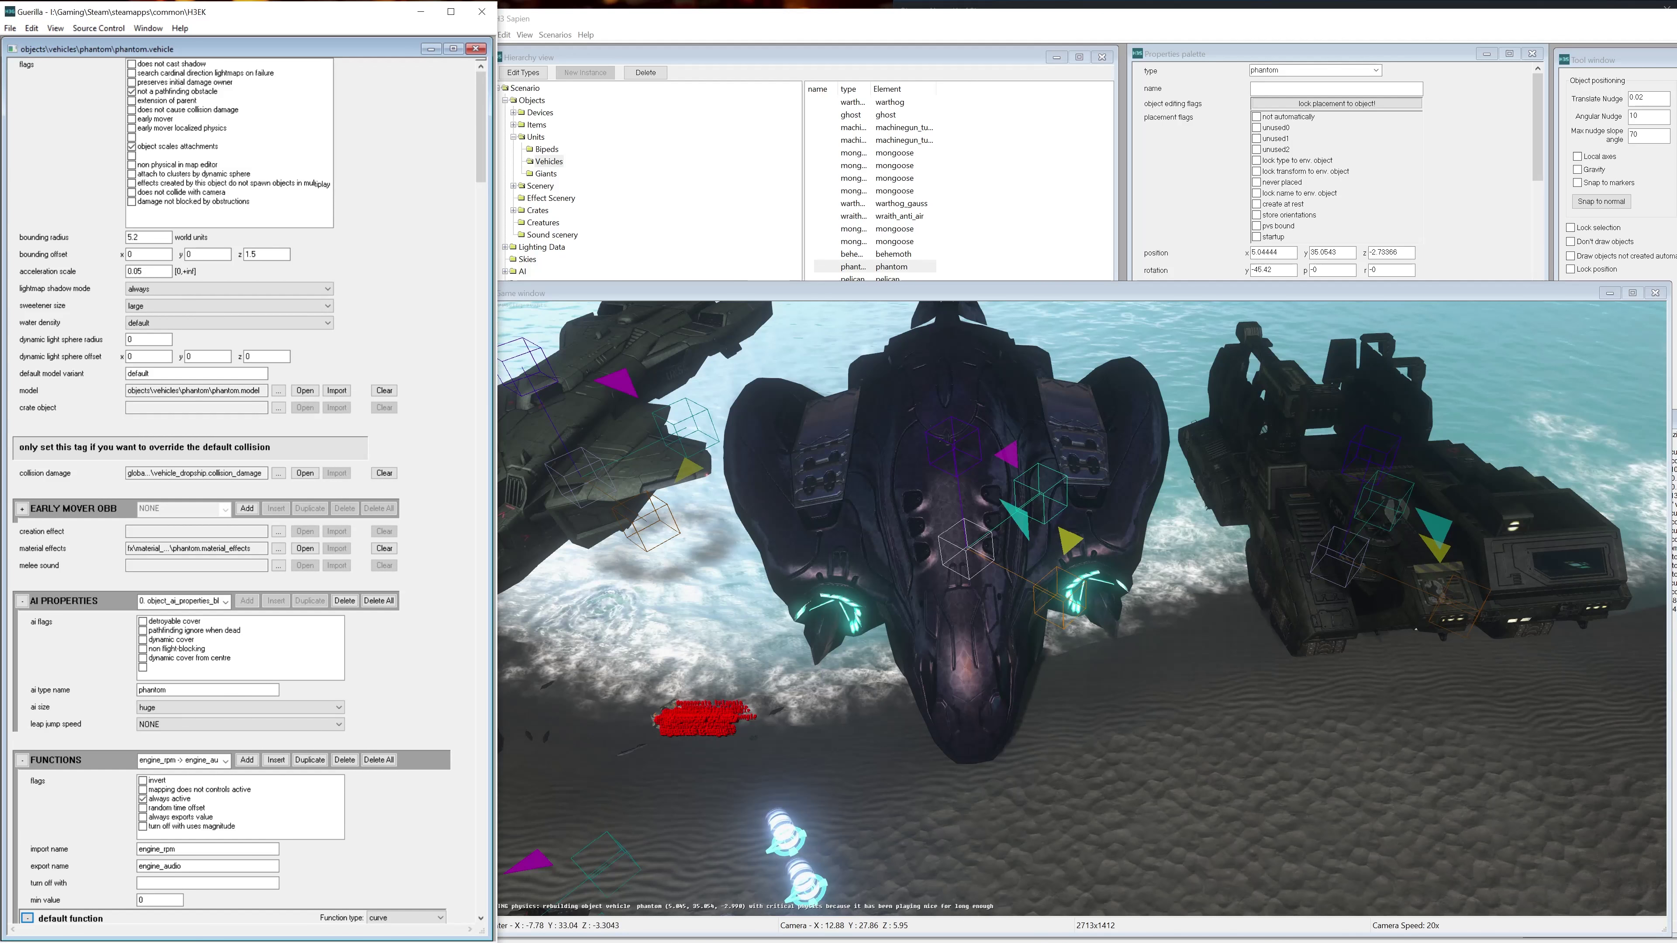
In the phantom_d seat's flags, clear "invalid for player" and enable "gunner (player only)"
{"action": "left_click_drag", "start_coordinate": [481, 148], "coordinate": [441, 521]}
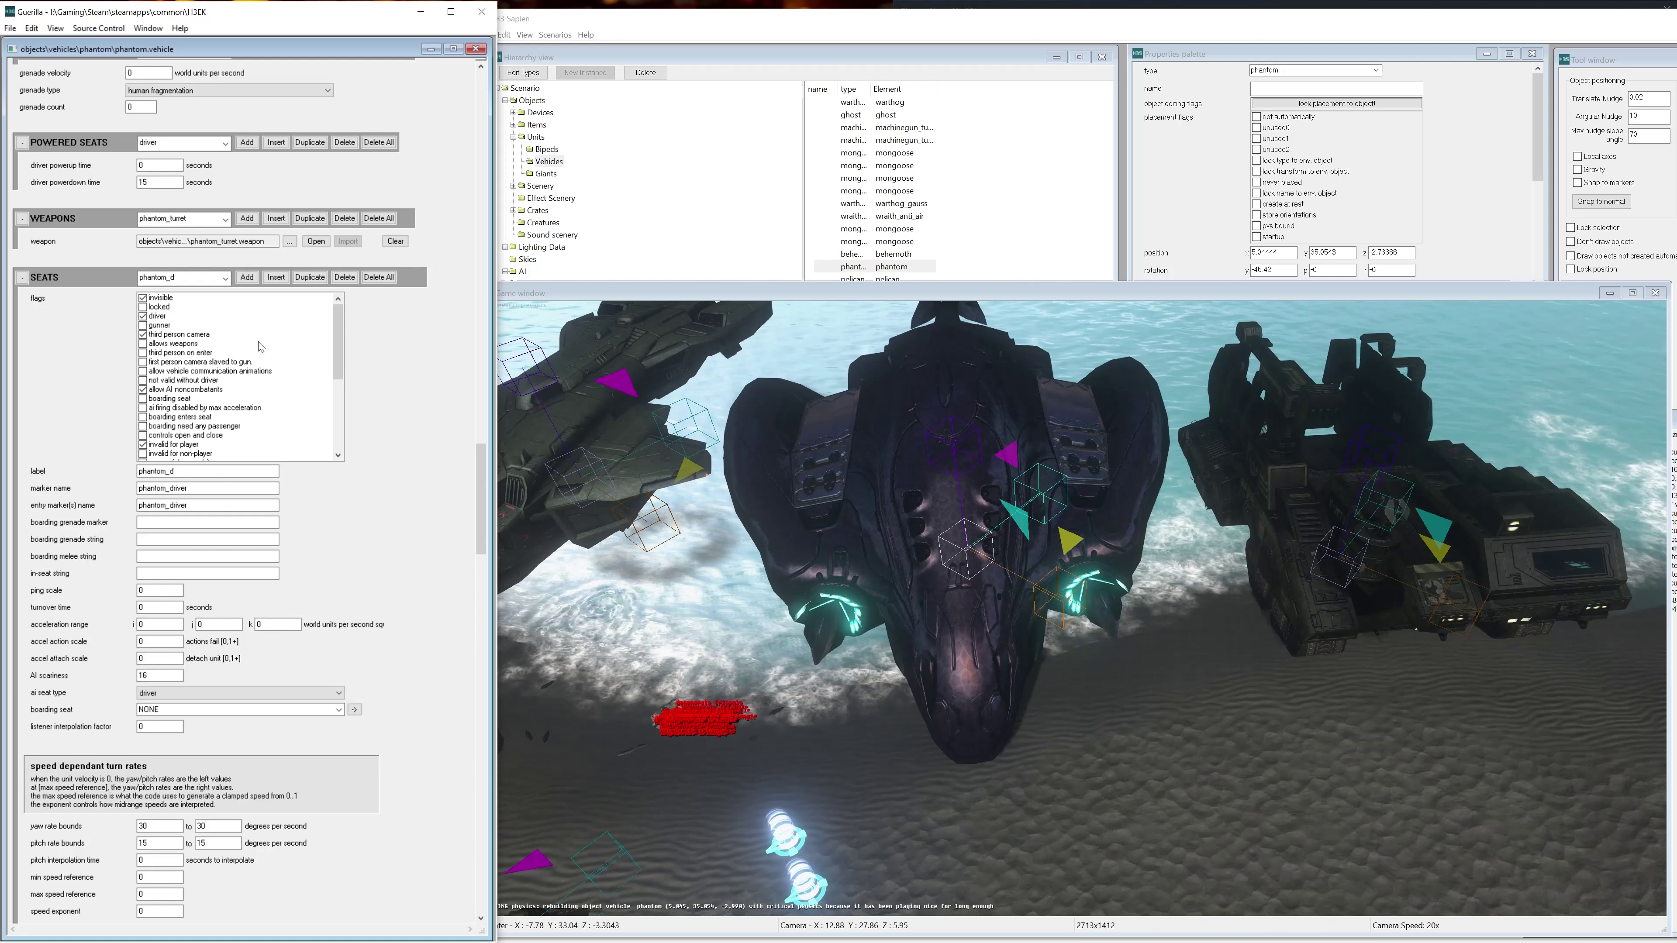
{"action": "left_click", "coordinate": [142, 448]}
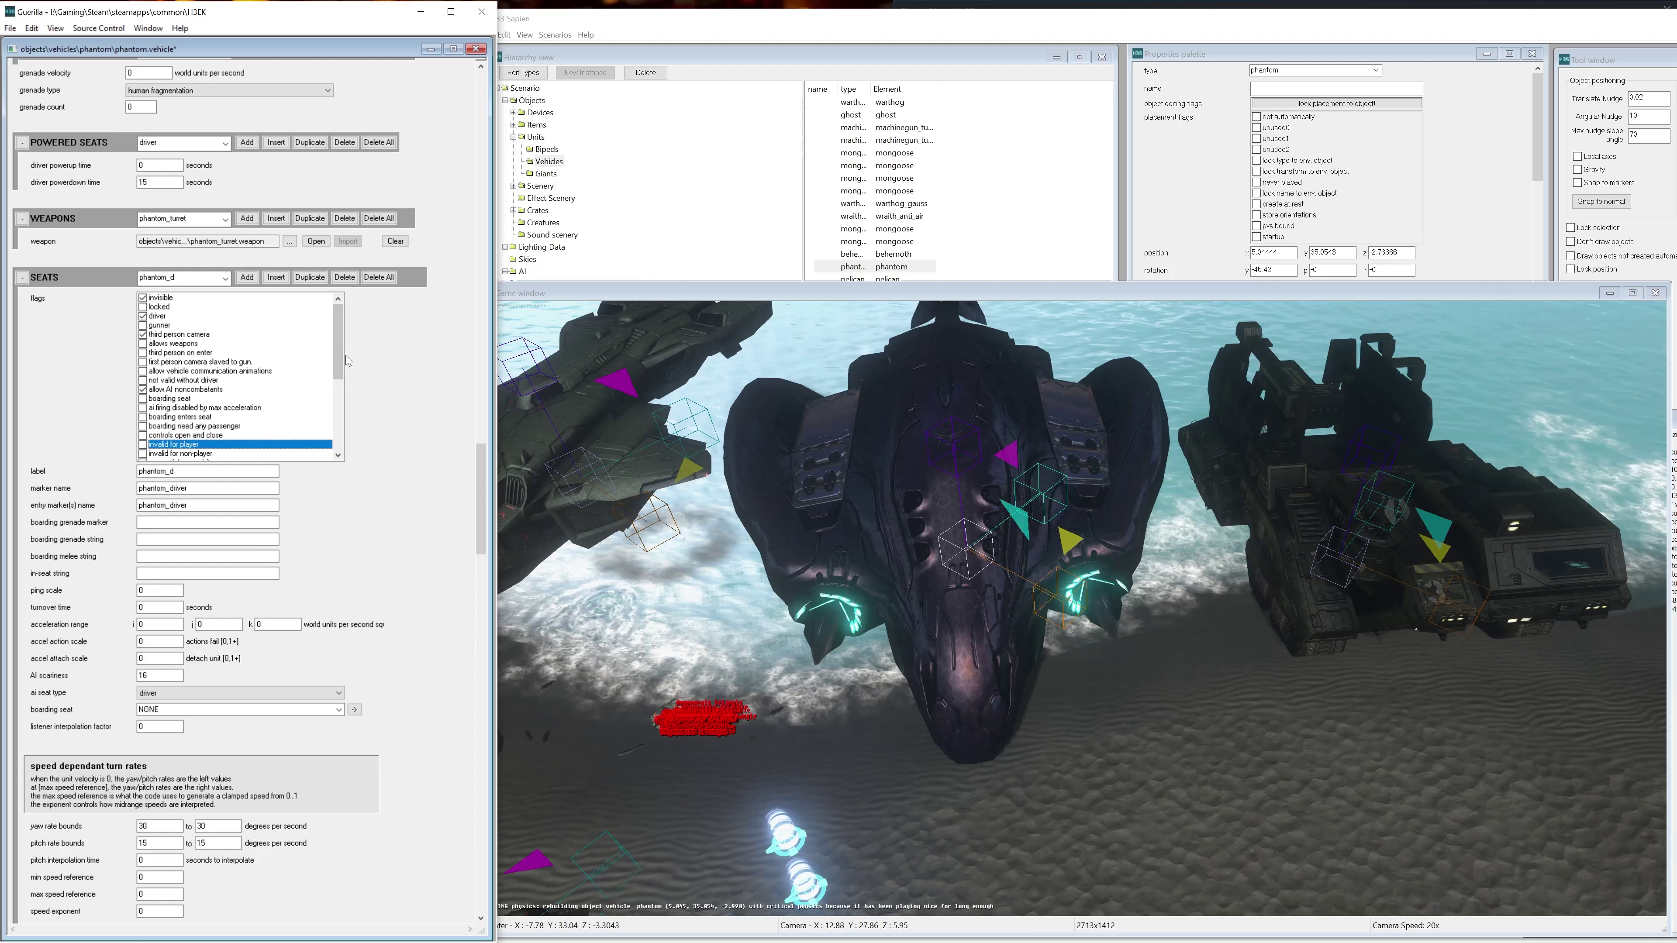
{"action": "left_click_drag", "start_coordinate": [338, 357], "coordinate": [338, 385]}
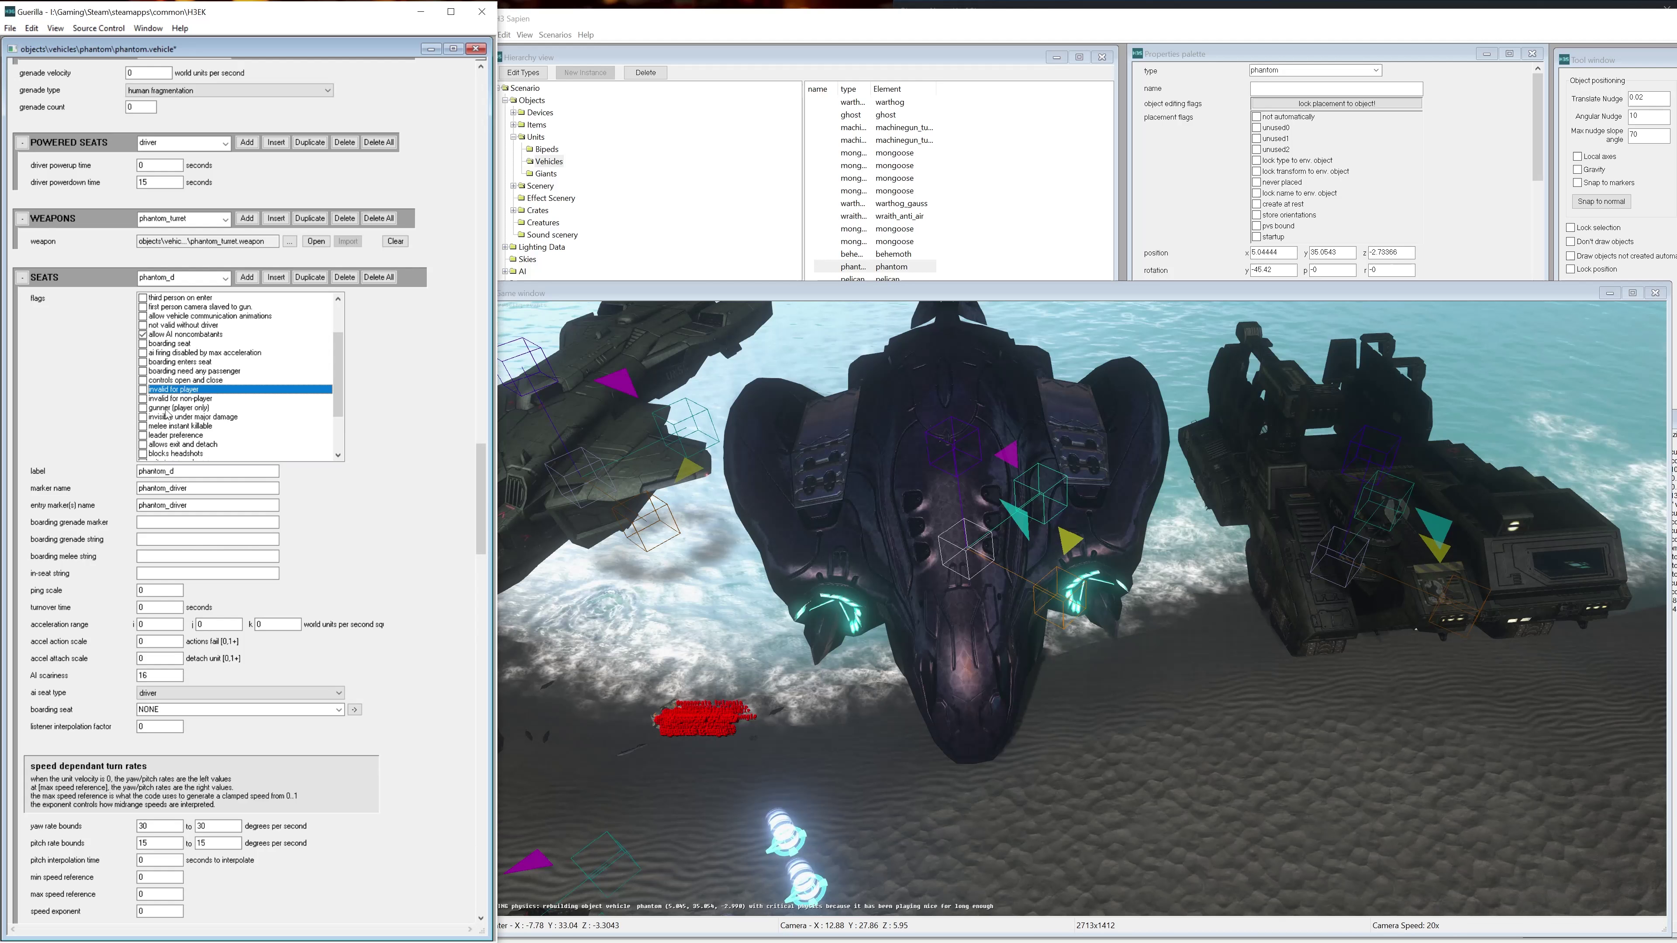
{"action": "left_click", "coordinate": [143, 408]}
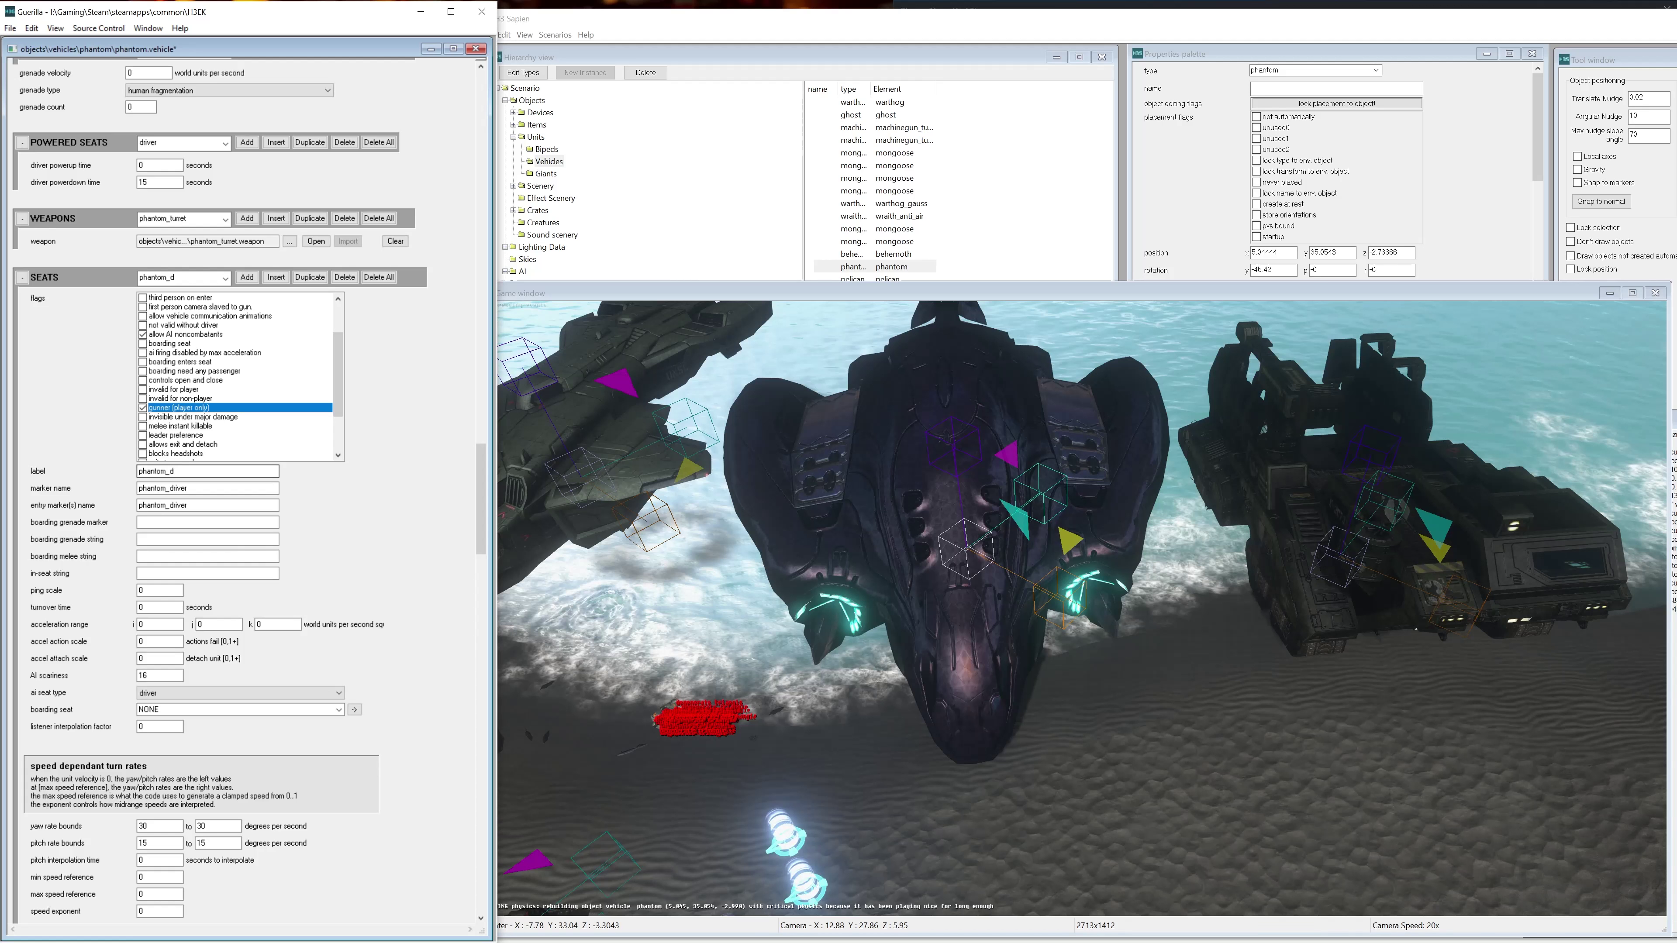
Set the seat's label to warthog_d and its marker name and entry marker name to chin_gun, and save the phantom vehicle tag
{"action": "left_click_drag", "start_coordinate": [166, 472], "coordinate": [137, 472]}
{"action": "type", "text": "warthog"}
{"action": "left_click", "coordinate": [203, 487]}
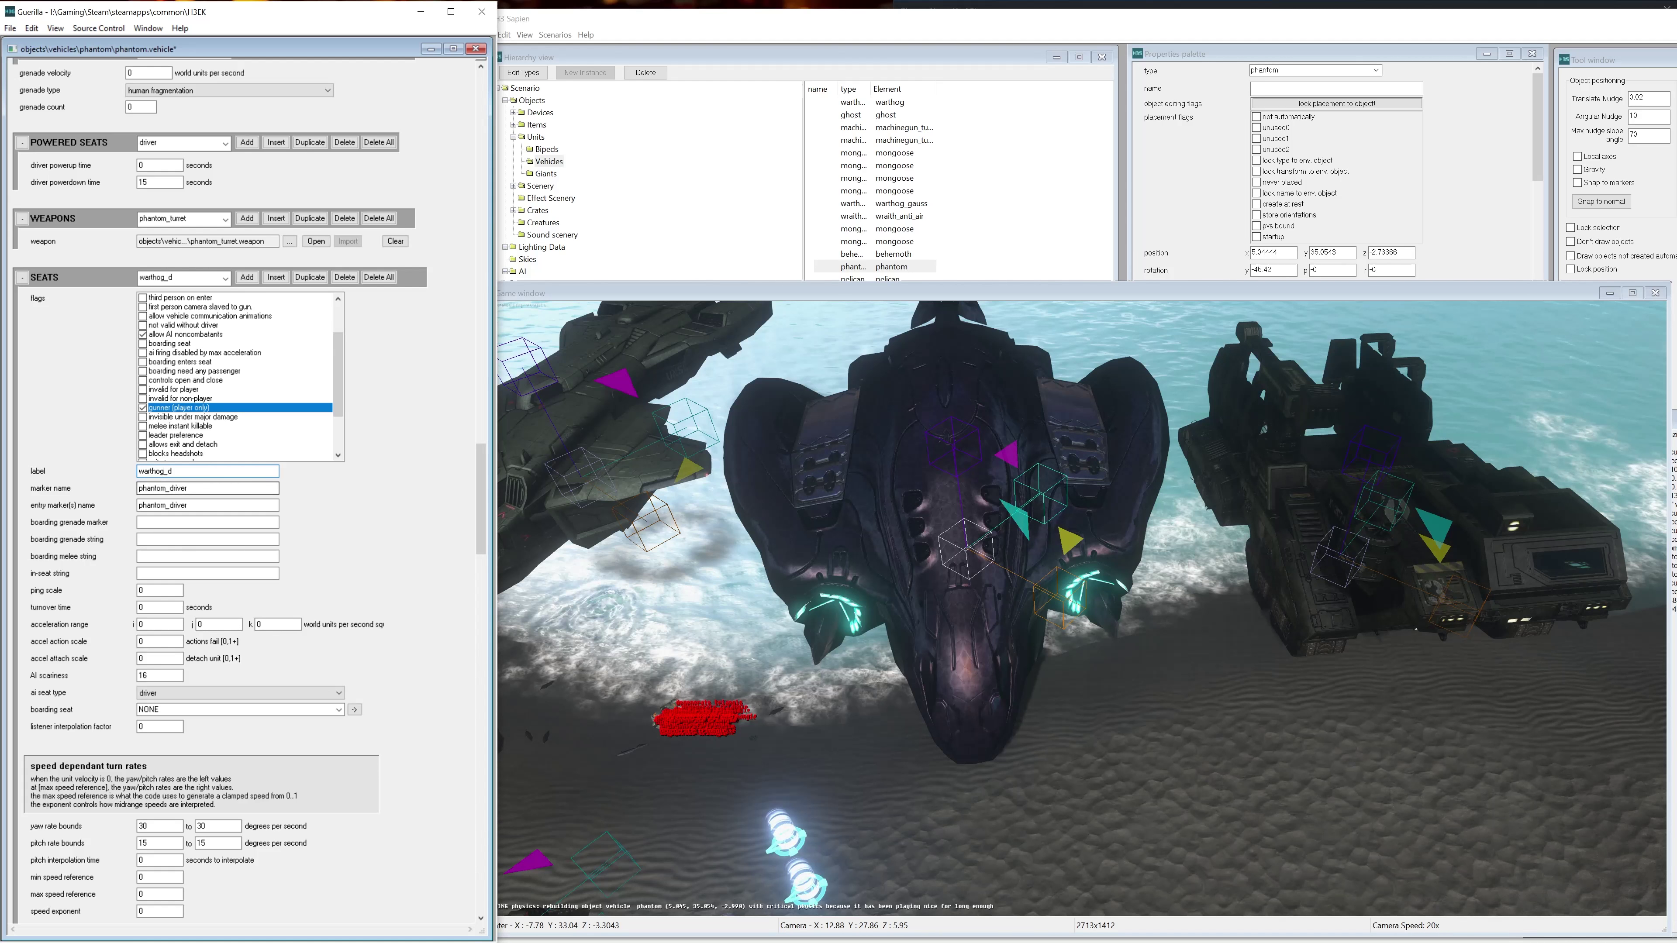
{"action": "double_click", "coordinate": [179, 489]}
{"action": "type", "text": "chin_gun"}
{"action": "key", "text": "ctrl+a"}
{"action": "key", "text": "ctrl+c"}
{"action": "key", "text": "Tab"}
{"action": "key", "text": "ctrl+v"}
{"action": "key", "text": "ctrl+s"}
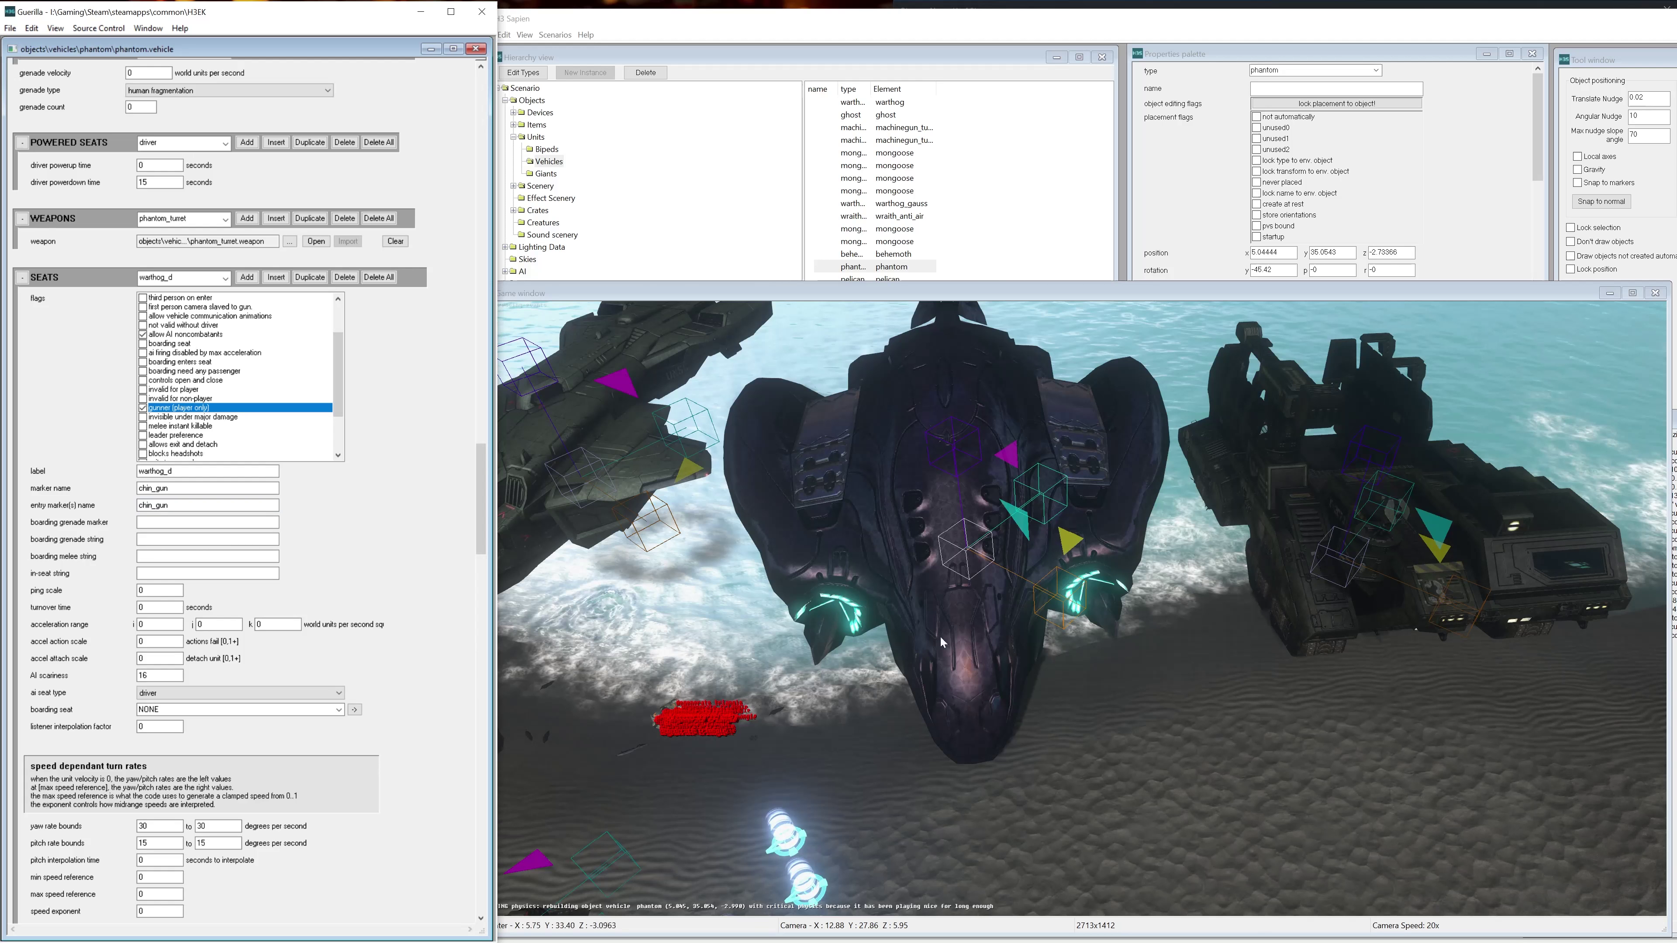
Play in Sapien's game view, board the phantom, test-fly it over the map, fire its turret and exit
{"action": "left_click", "coordinate": [1191, 734]}
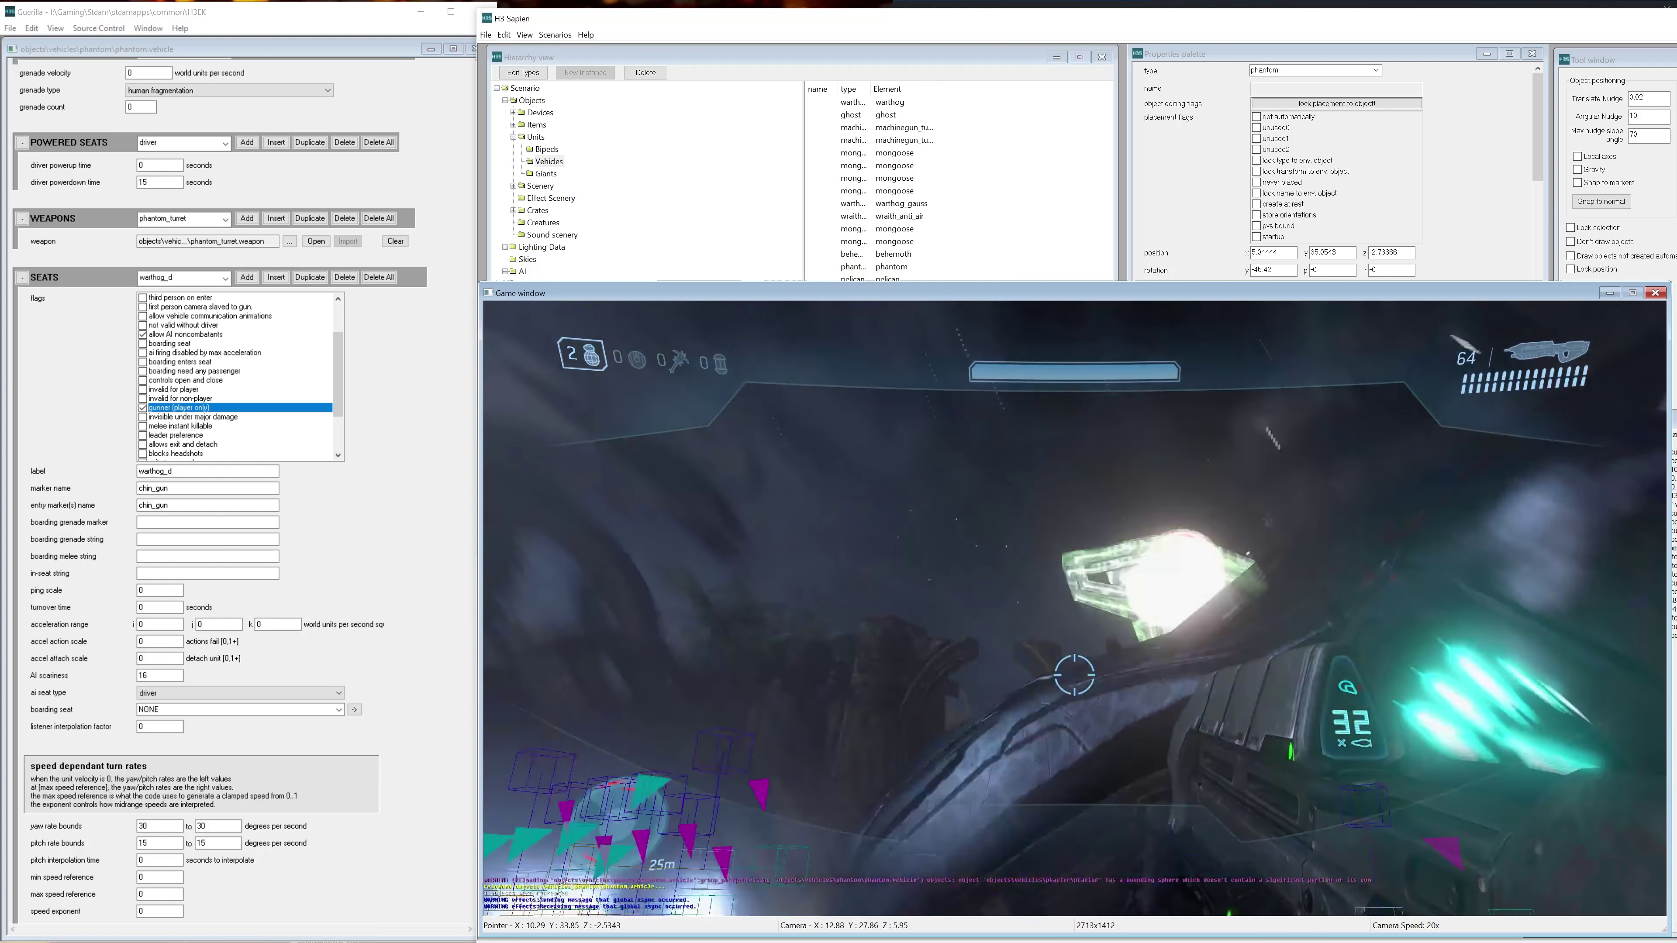
{"action": "key", "text": "w"}
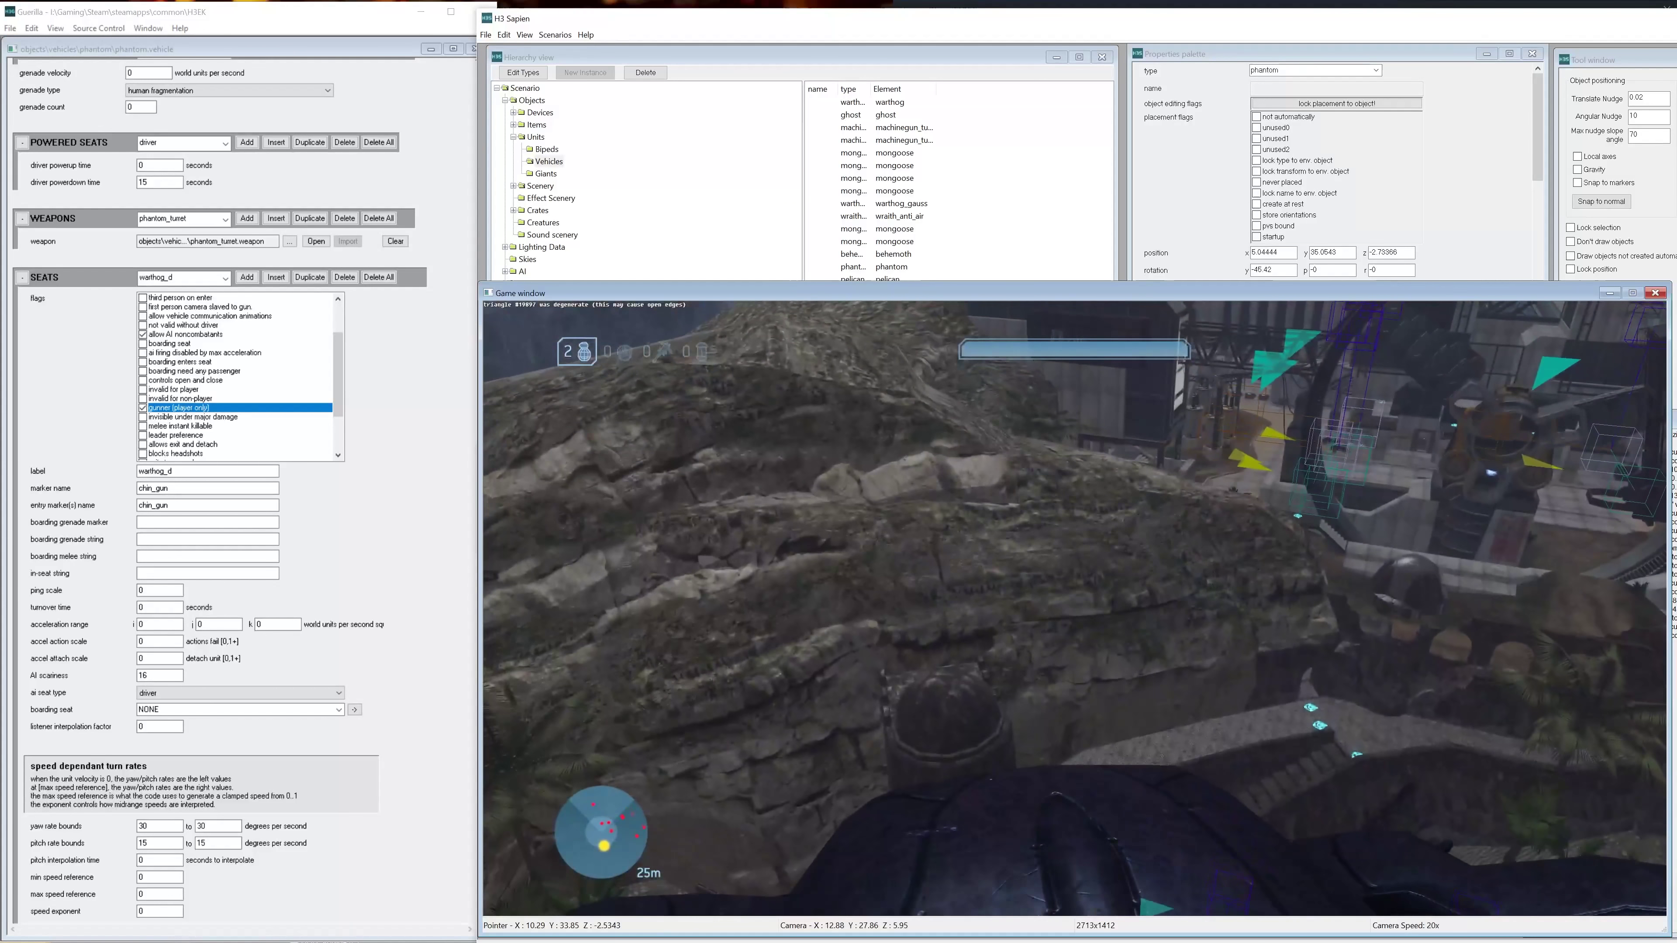
{"action": "left_click", "coordinate": [1075, 610]}
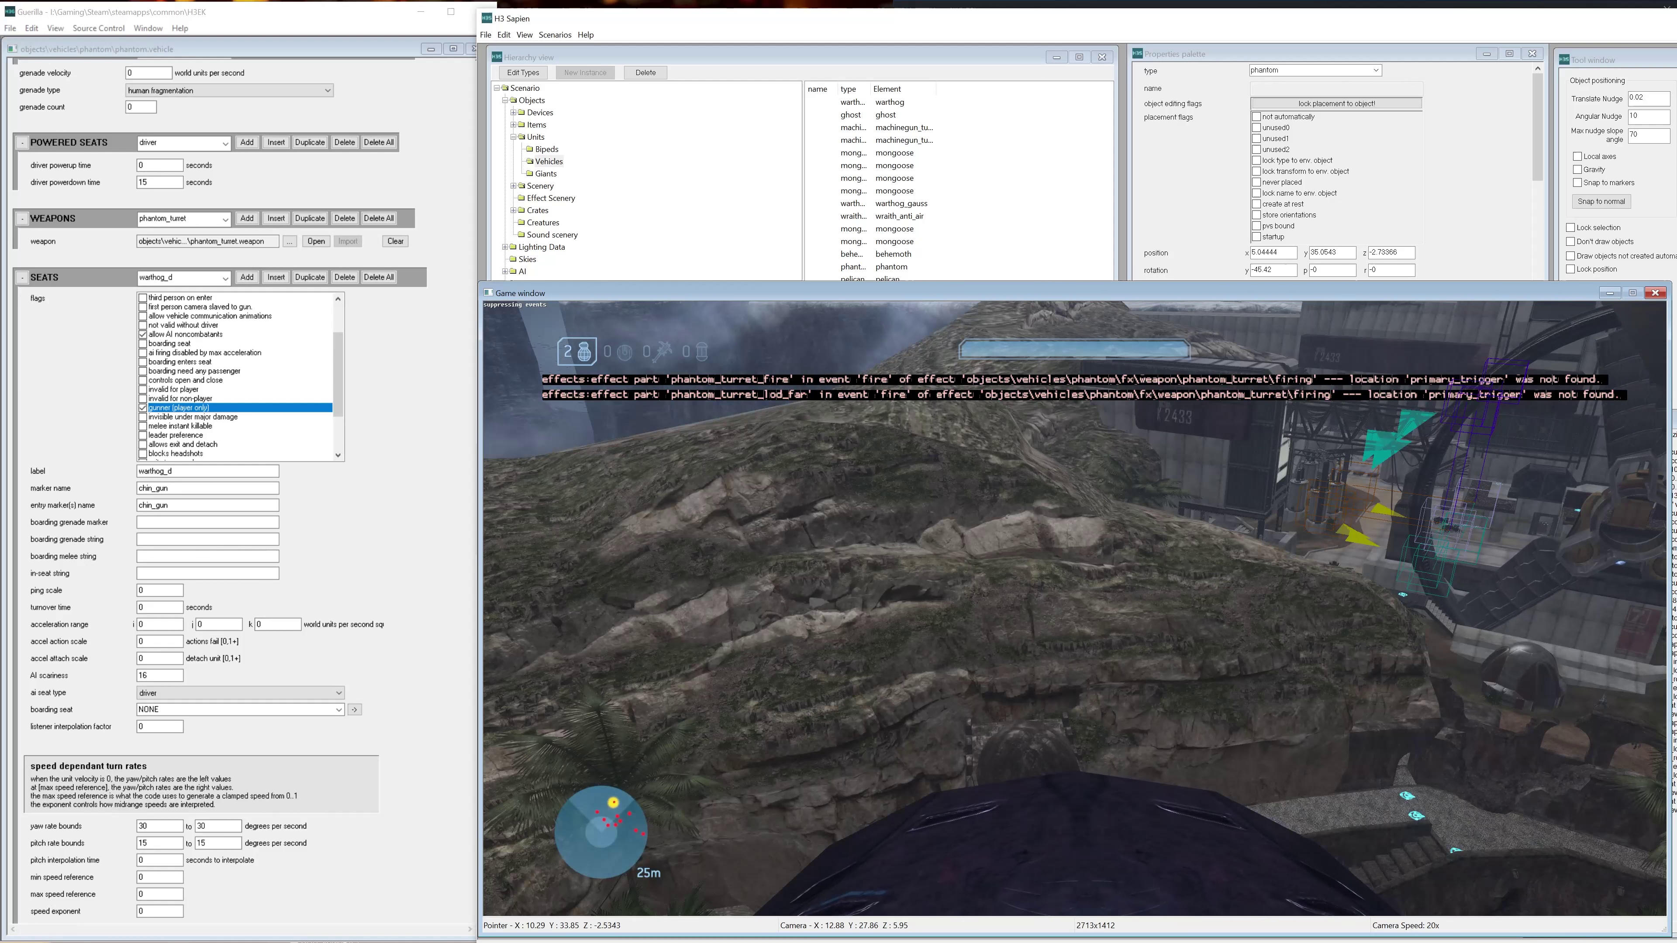
{"action": "key", "text": "e"}
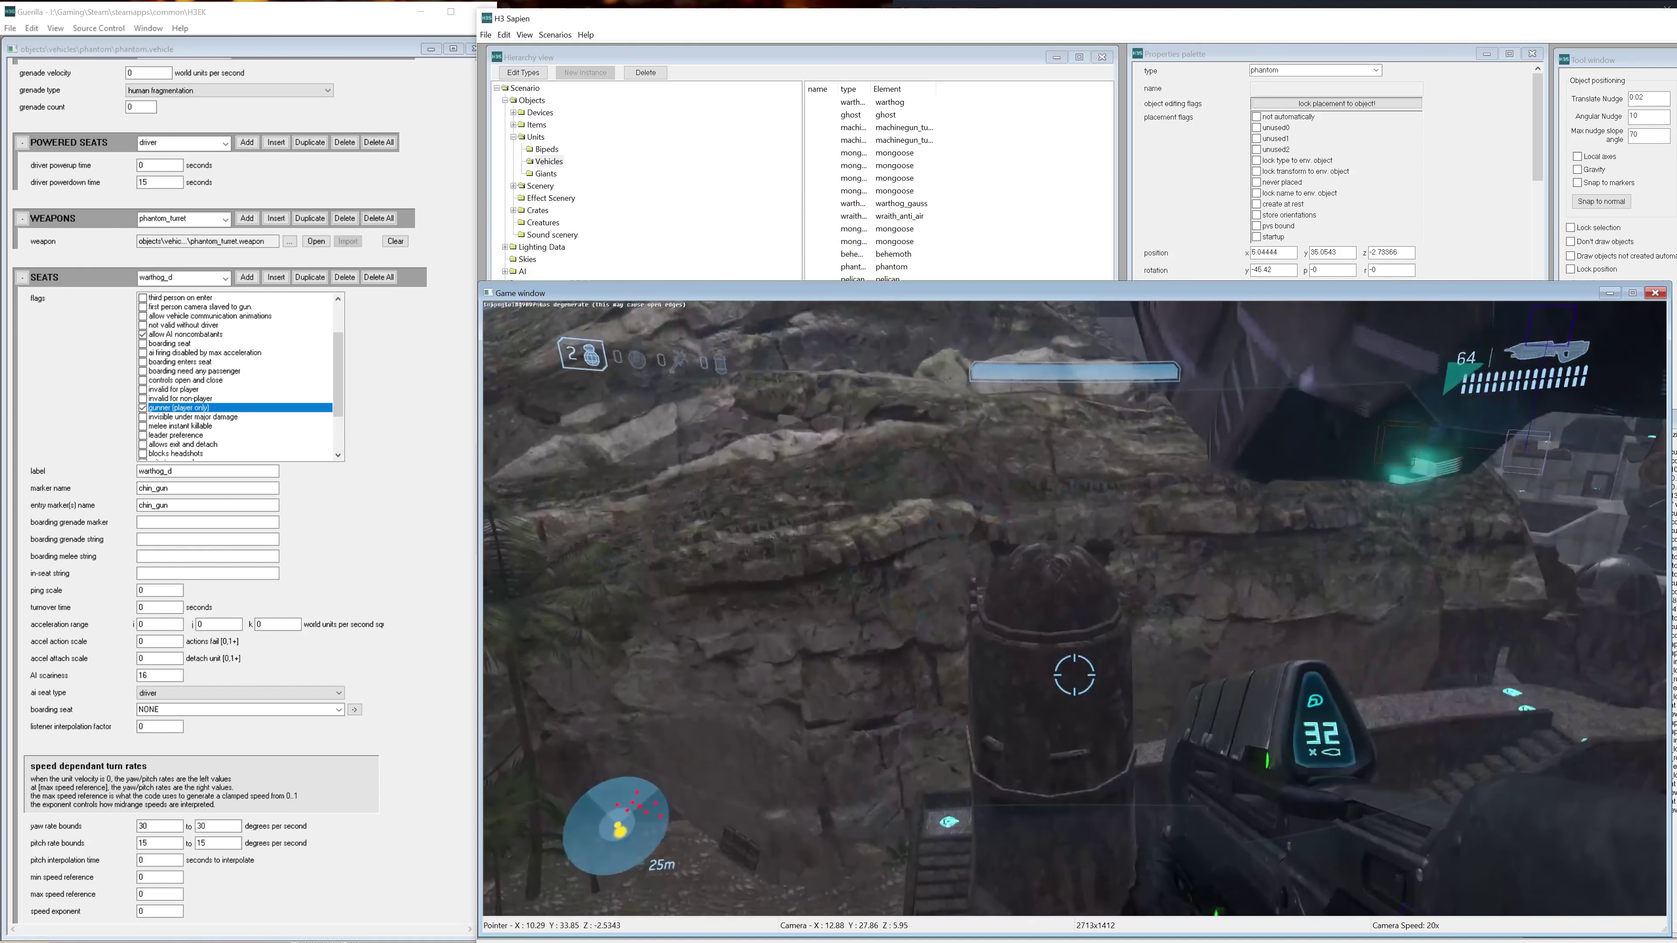
Leave play mode and bring the editor camera back toward the vehicles parked along the beach
{"action": "key", "text": "Tab"}
{"action": "key", "text": "s"}
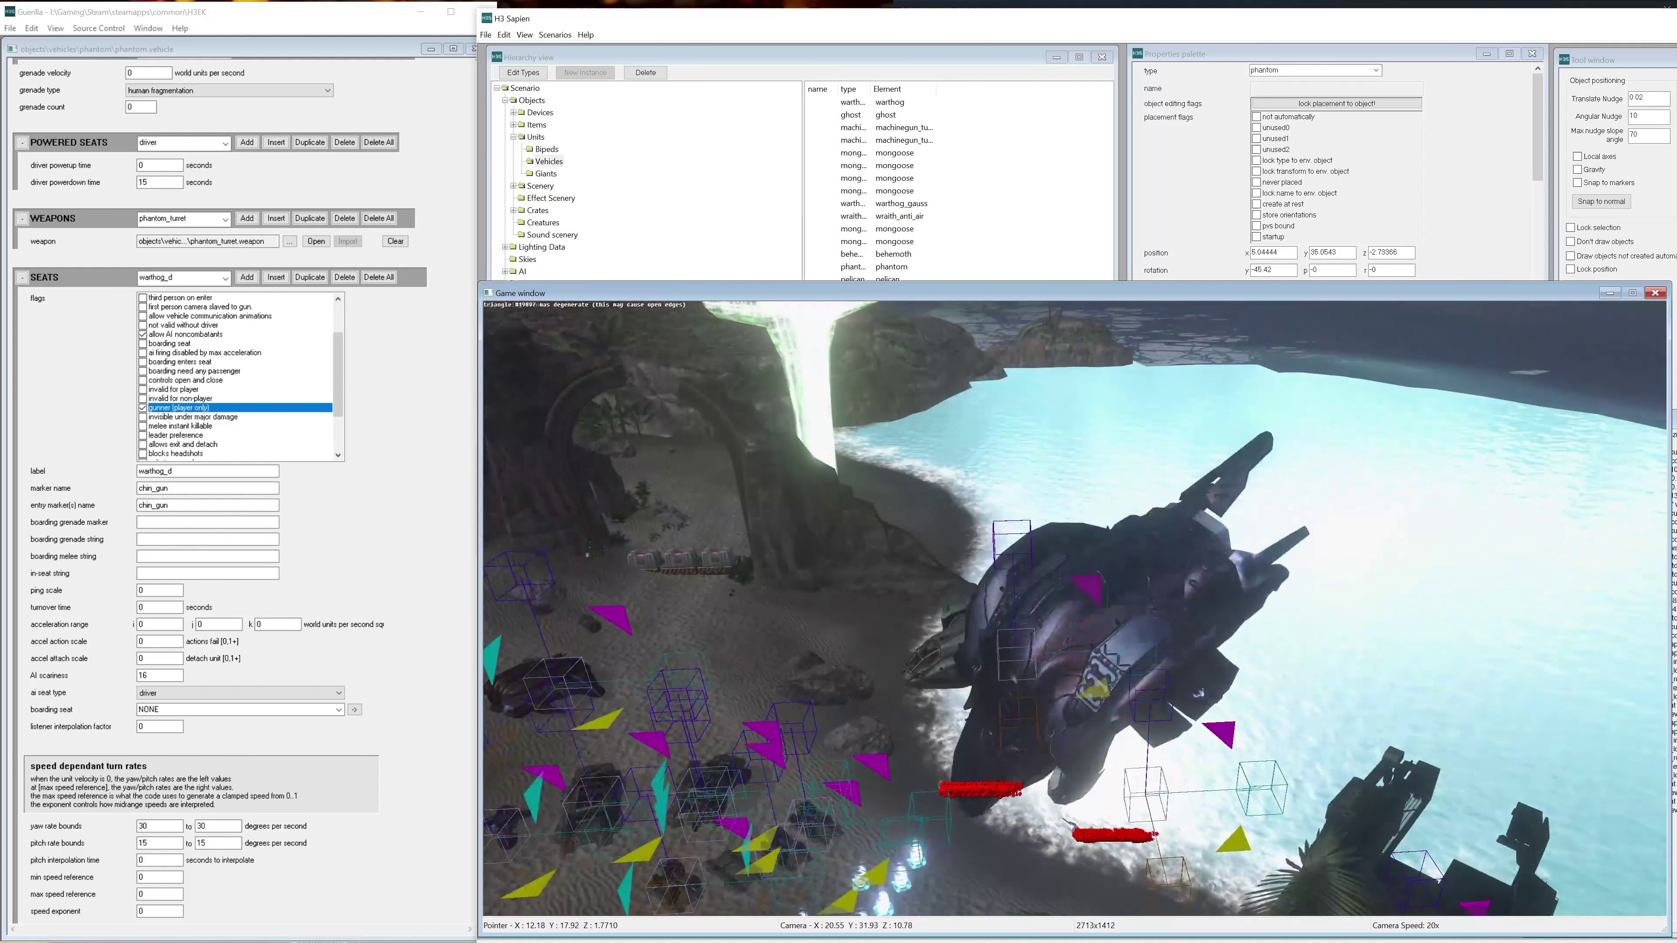
{"action": "key", "text": "s"}
{"action": "key", "text": "w"}
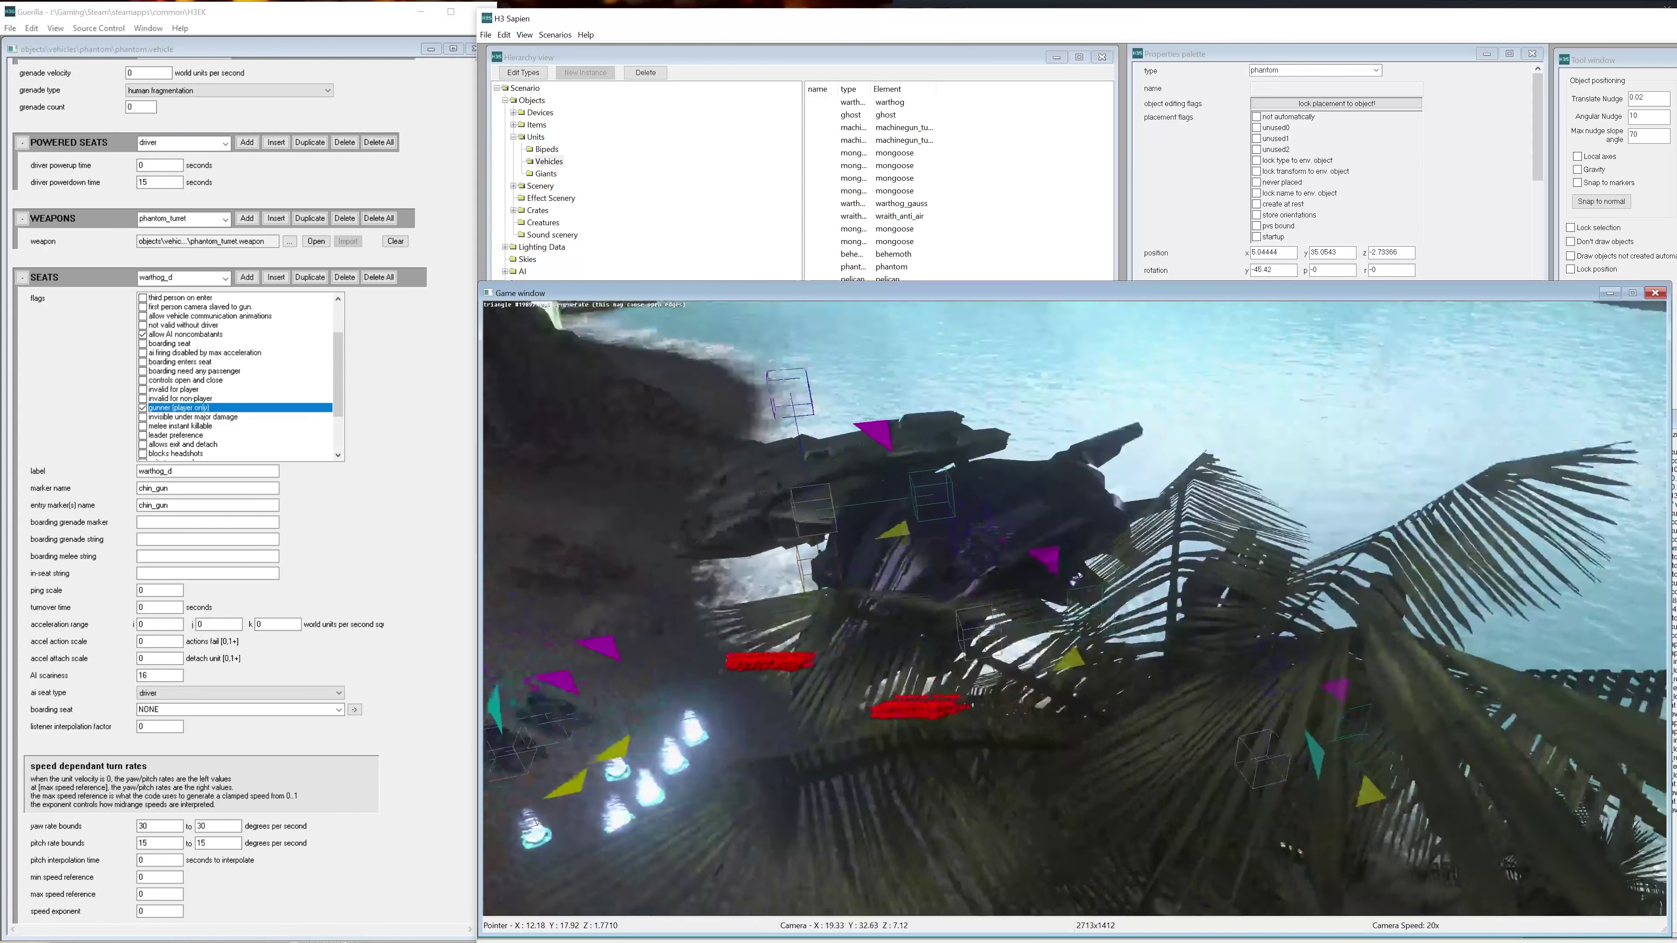